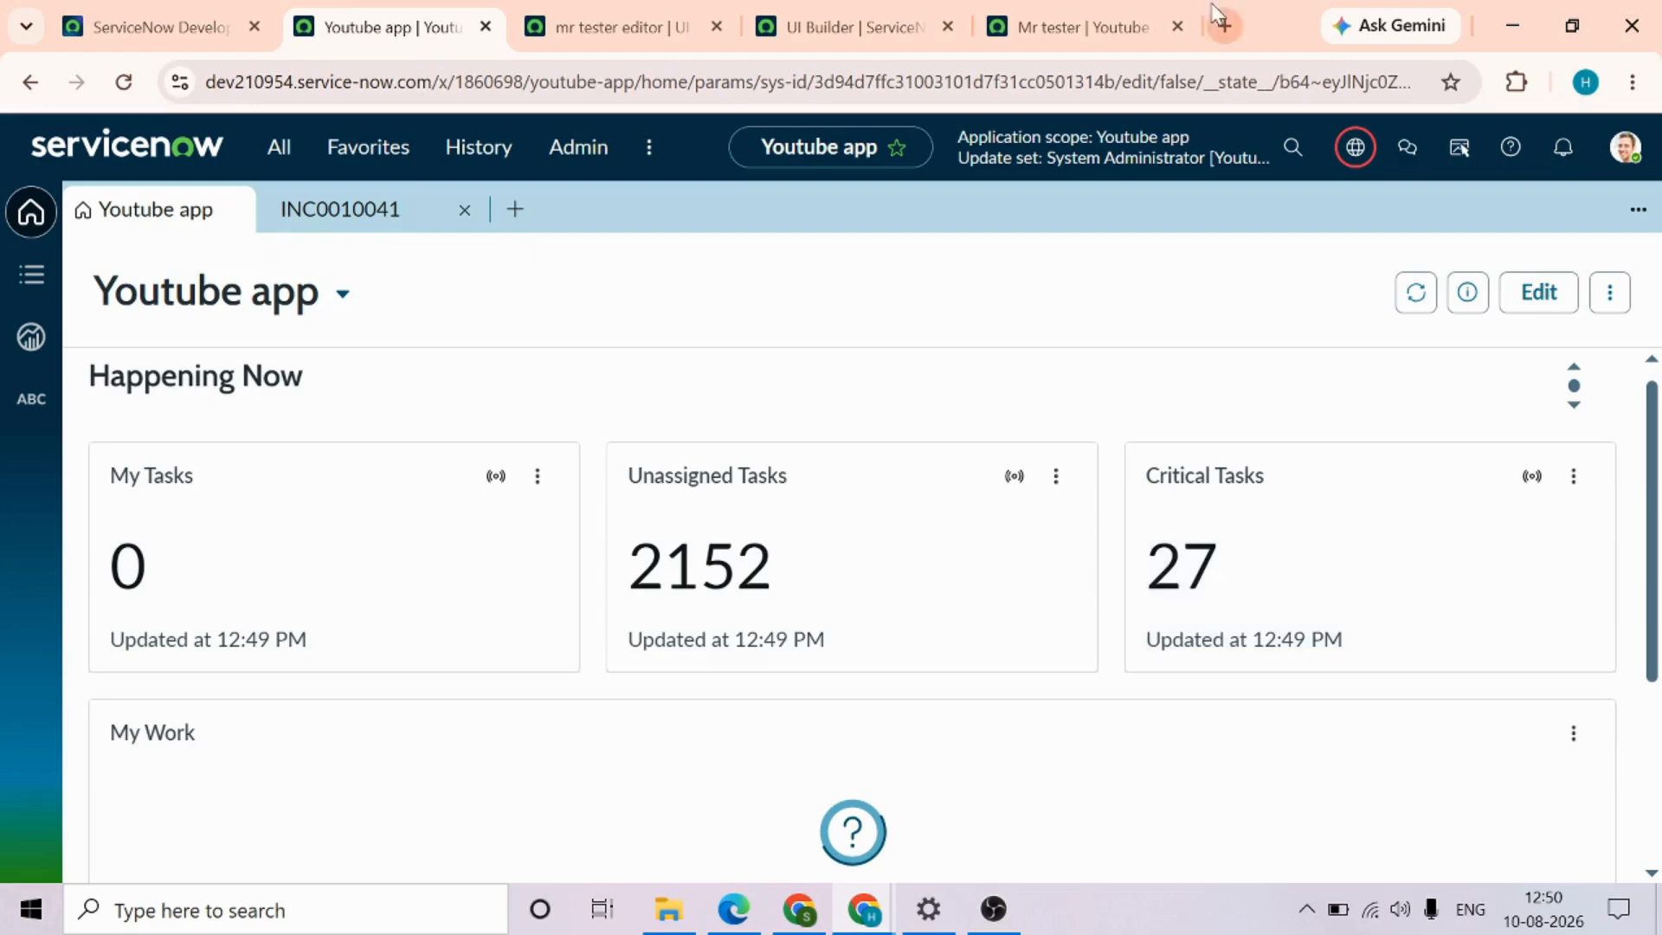
Replace the Mr tester PC page collection in Viewport 2 with a viewport configuration, saving the page when opening its content for editing
left_click(1035, 26)
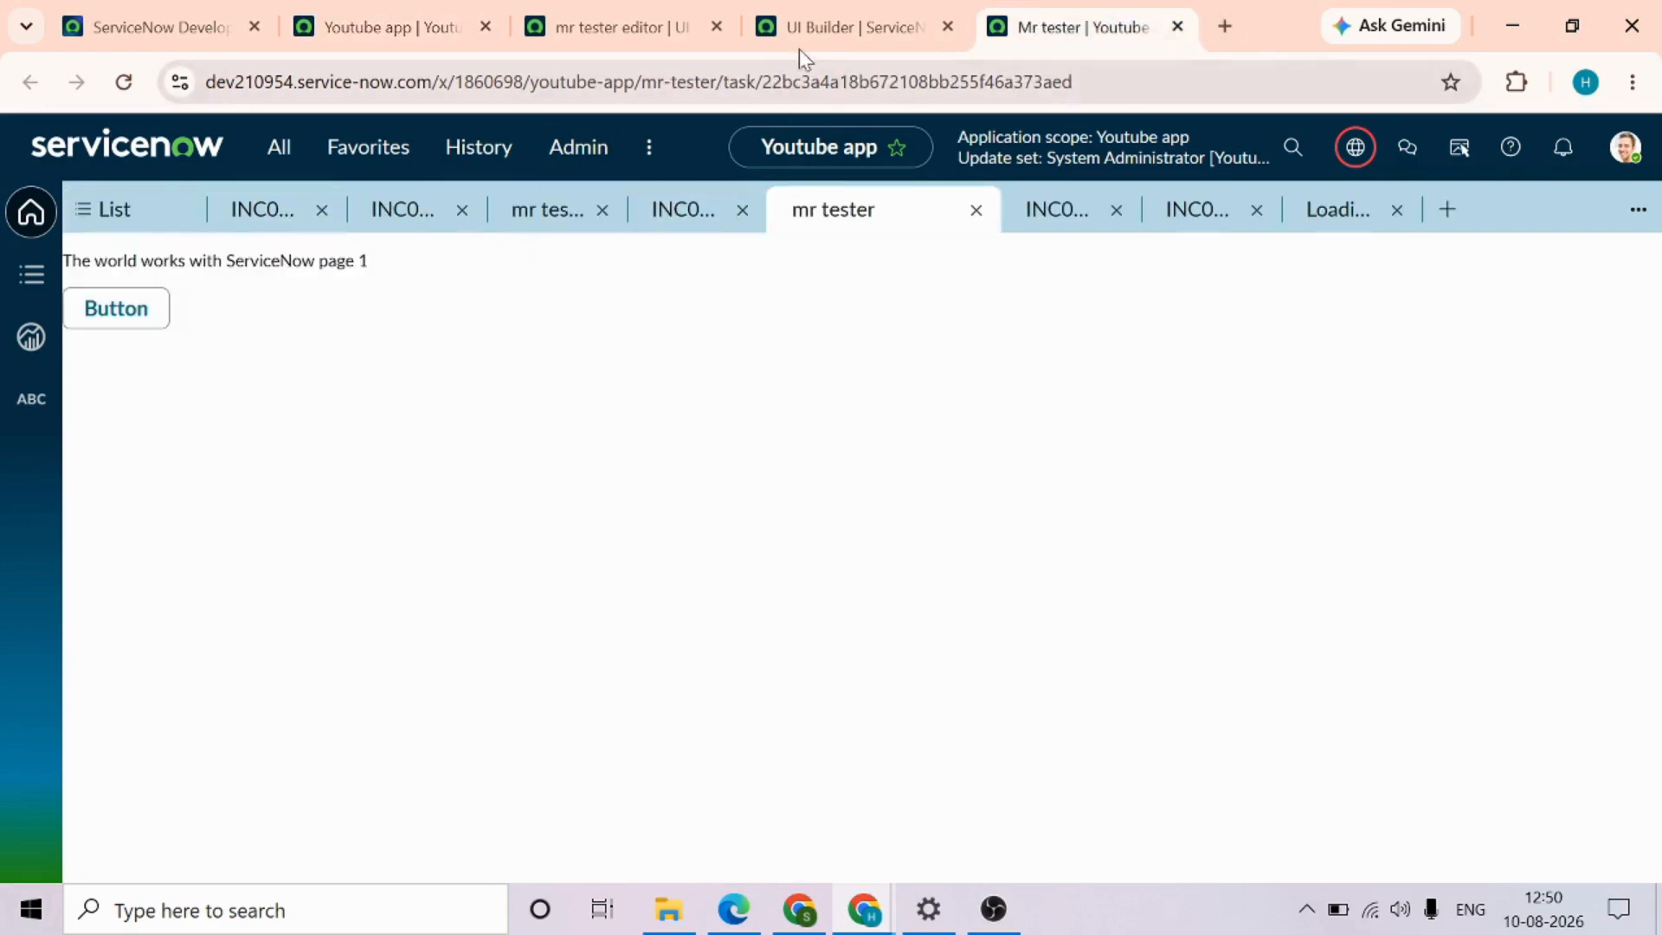
left_click(635, 24)
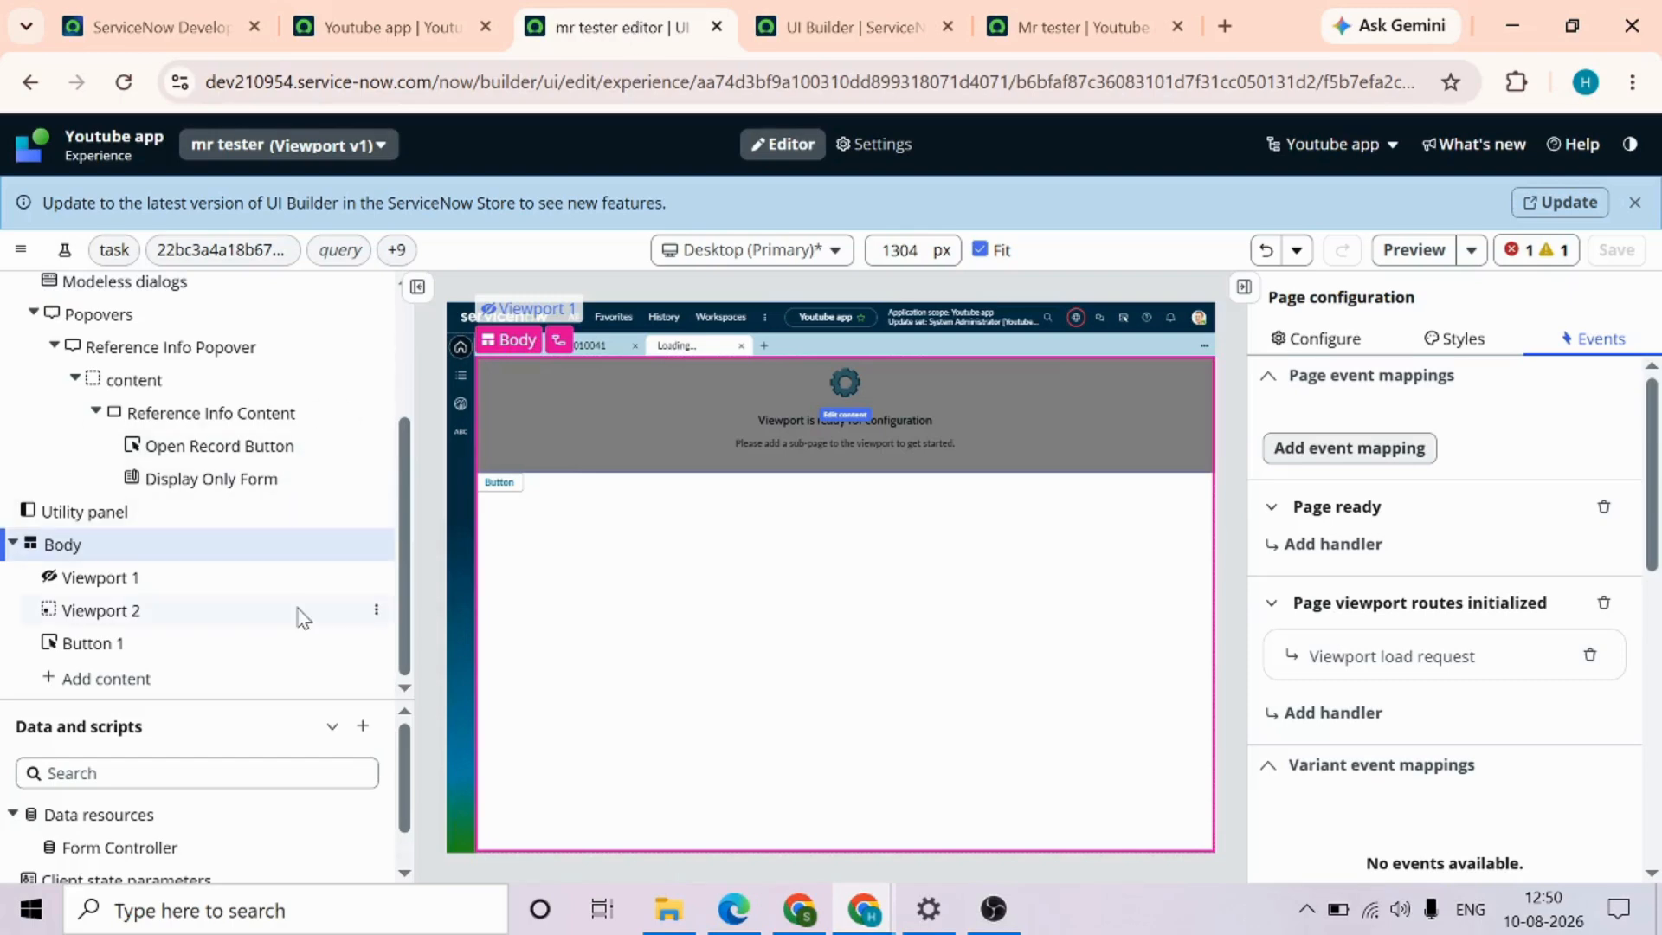
left_click(170, 612)
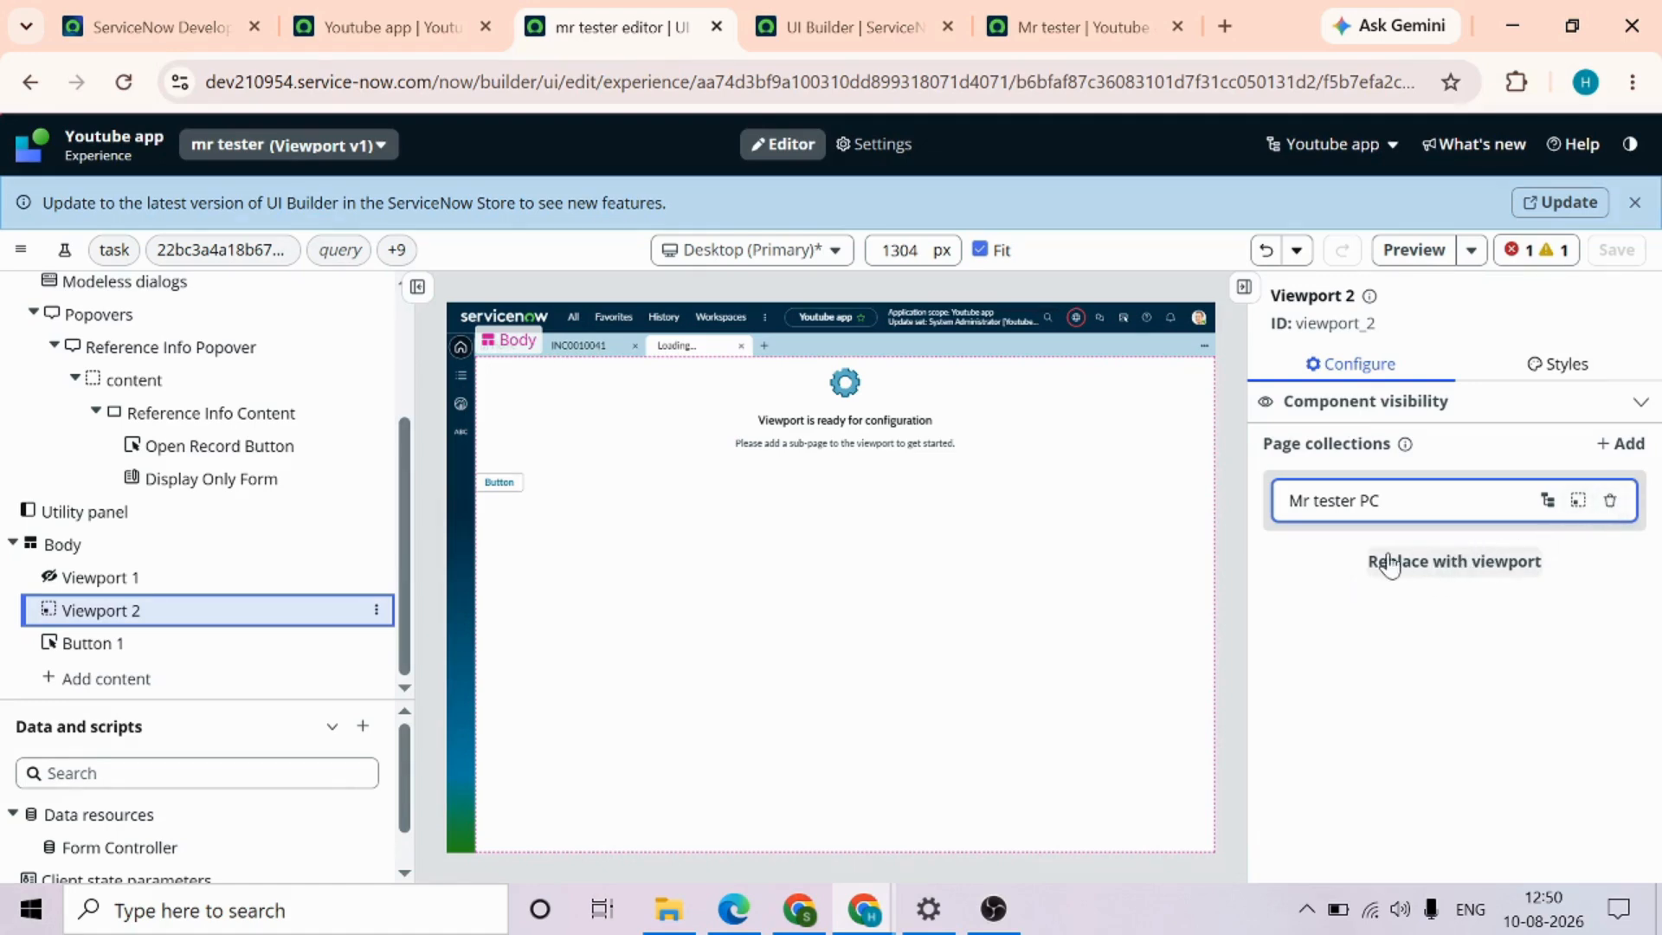
left_click(1448, 571)
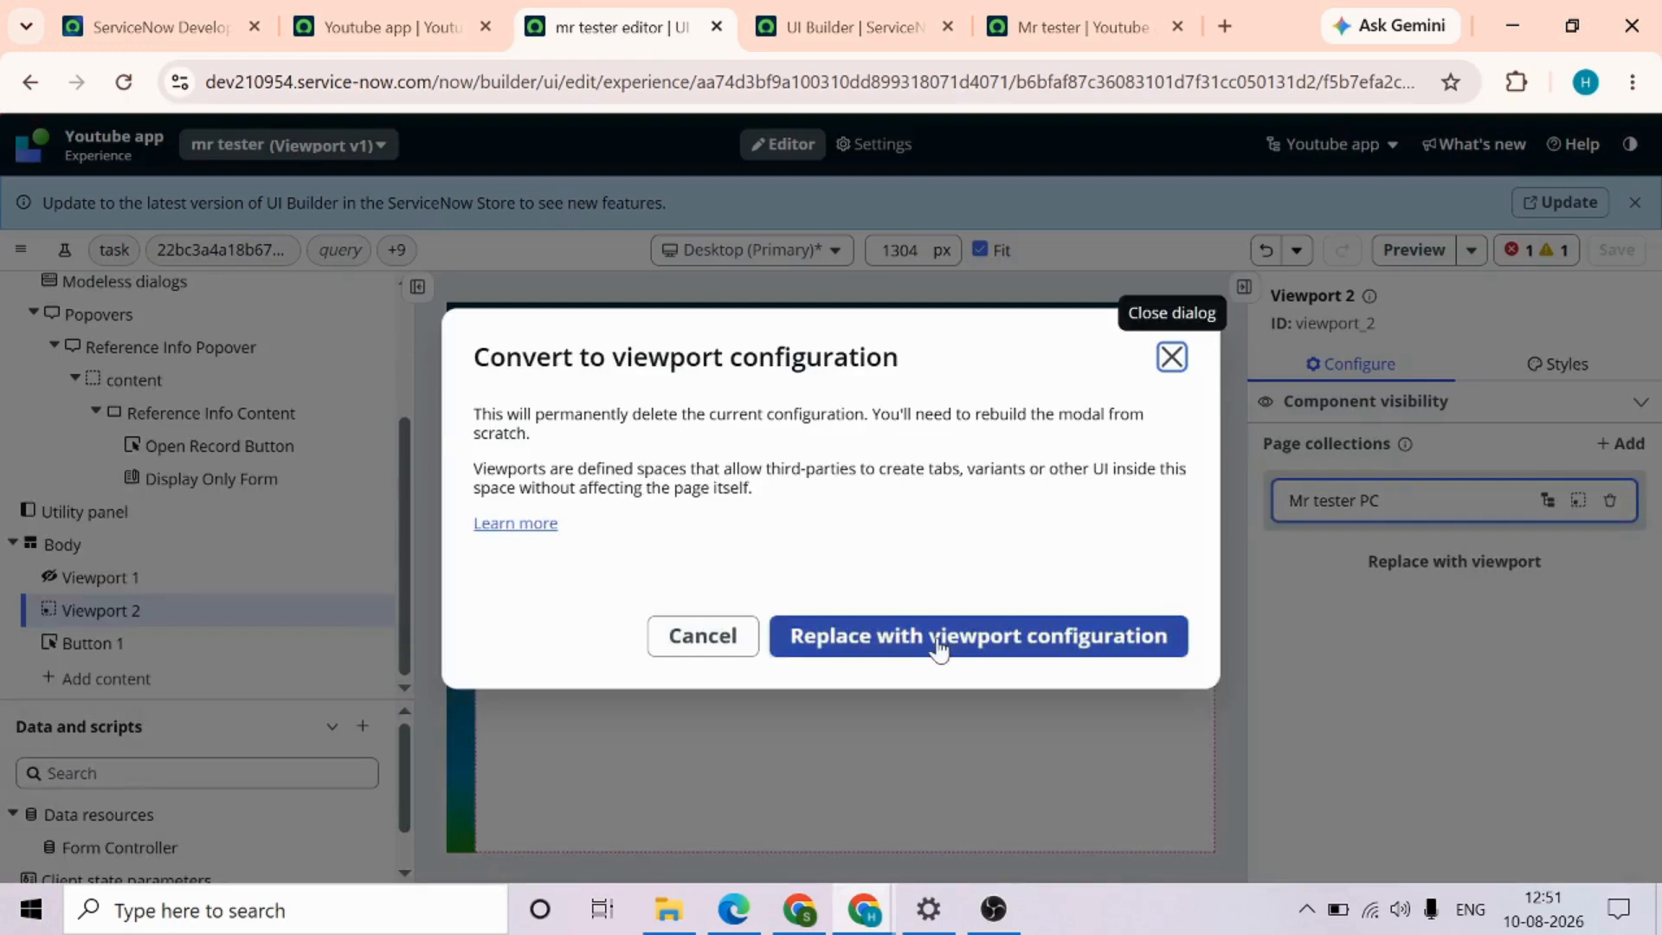
left_click(939, 639)
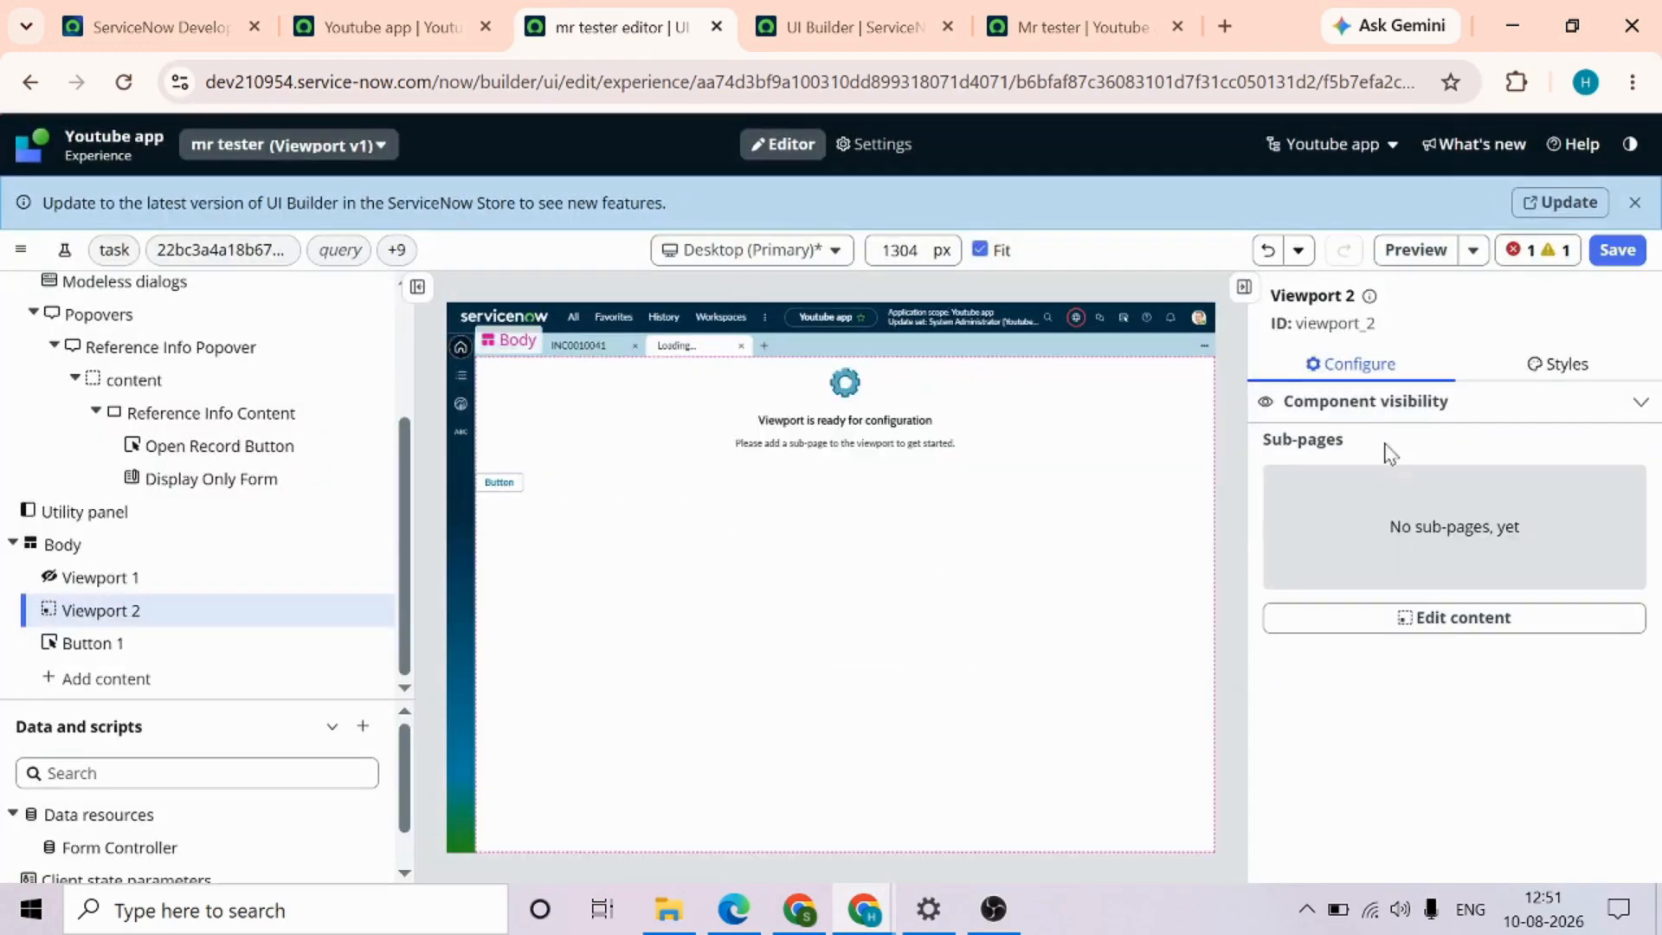
left_click(1440, 636)
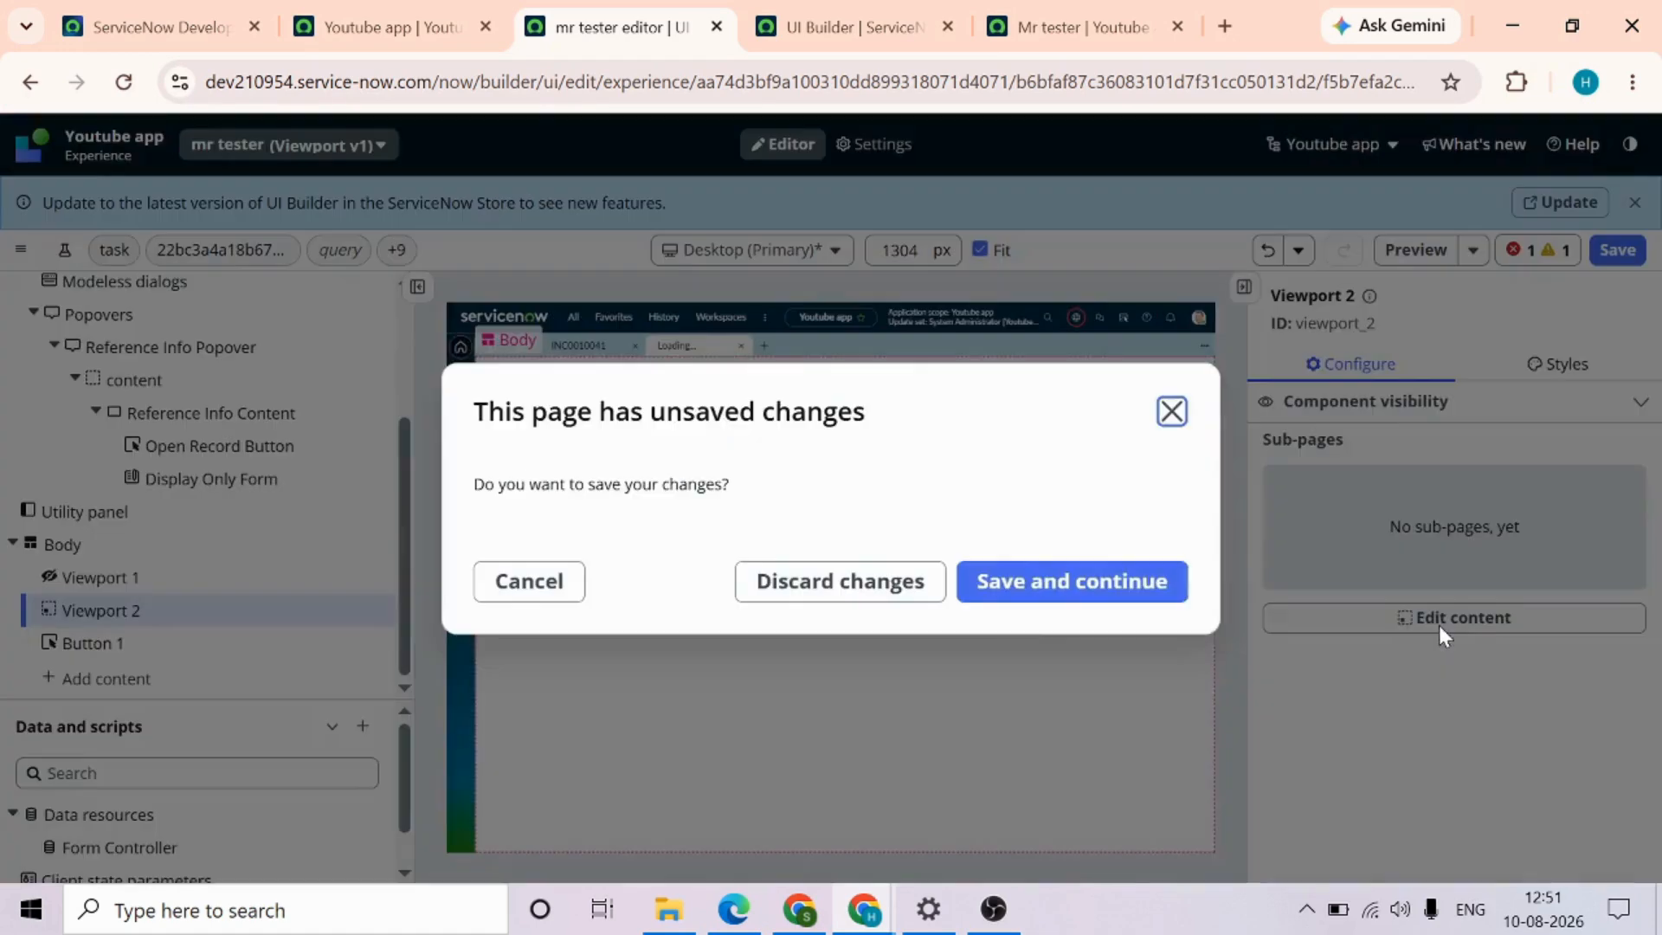
left_click(1087, 585)
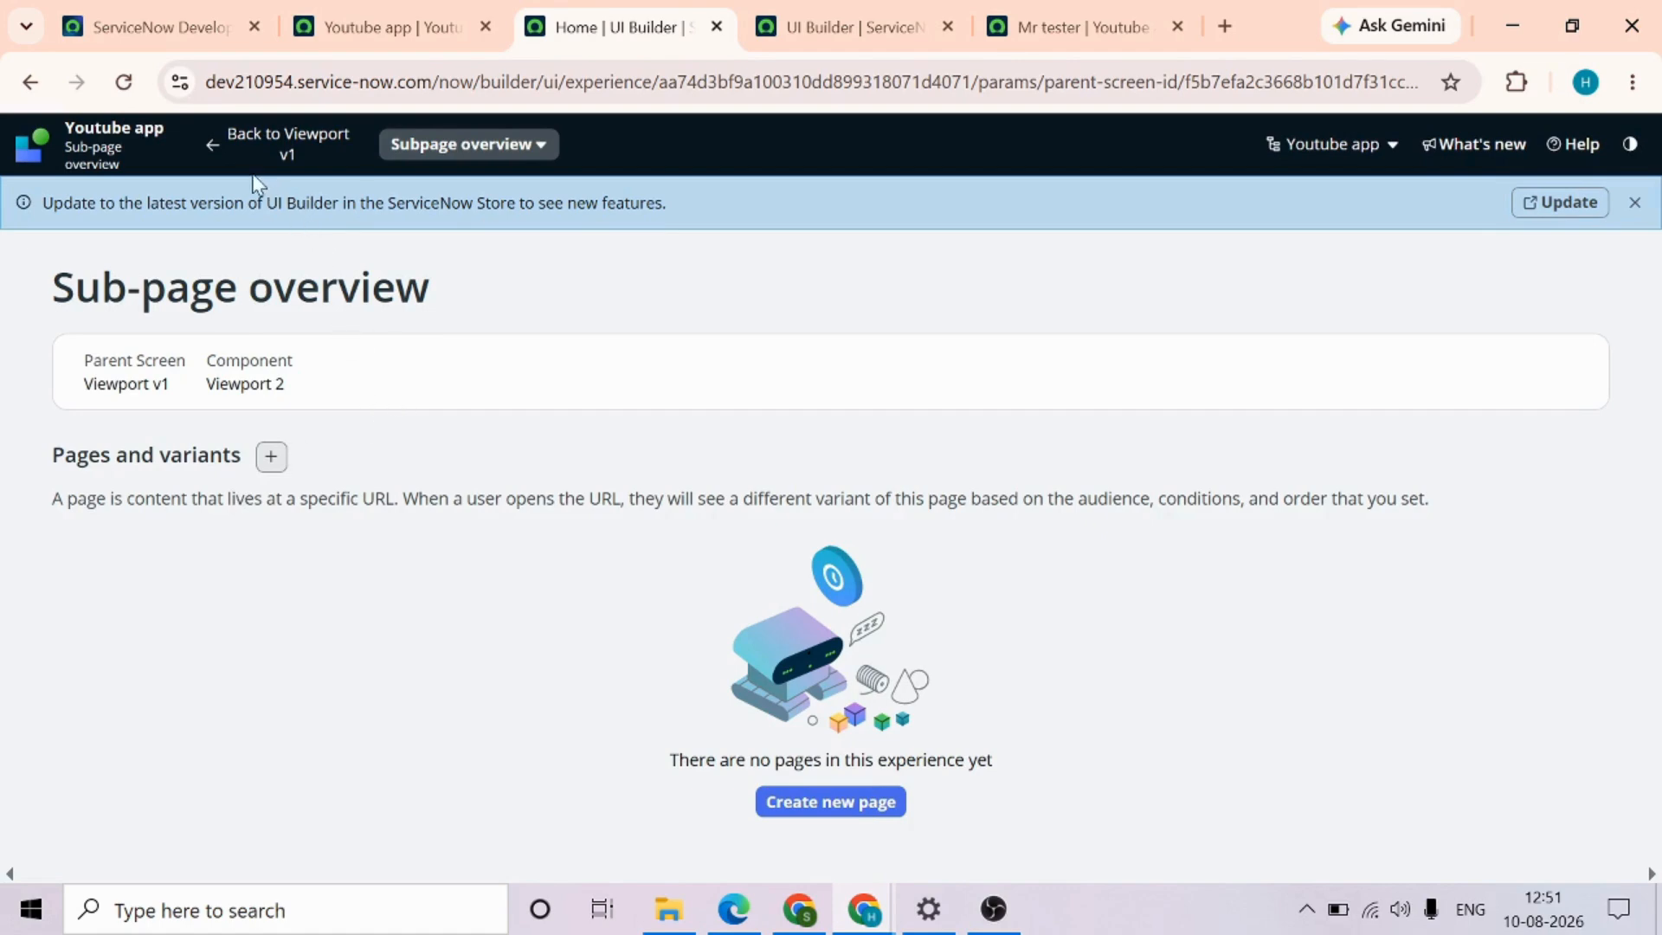
Return to the page editor, then reopen Viewport 2's sub-page overview to check its parent screen and component
left_click(232, 163)
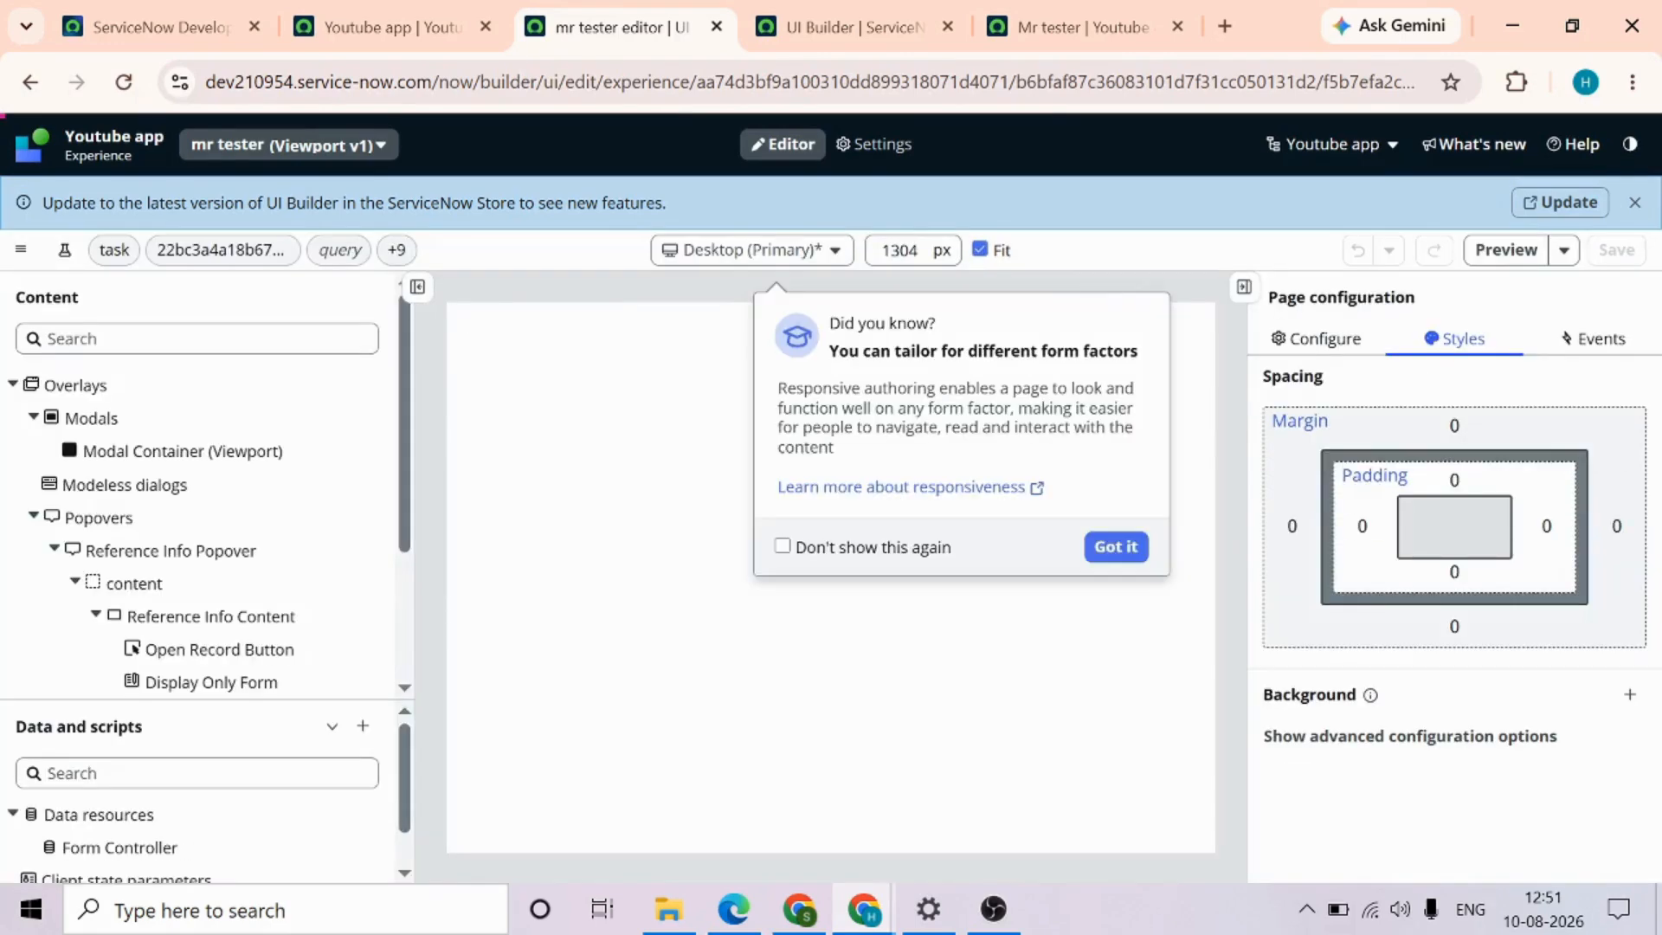
left_click(1120, 554)
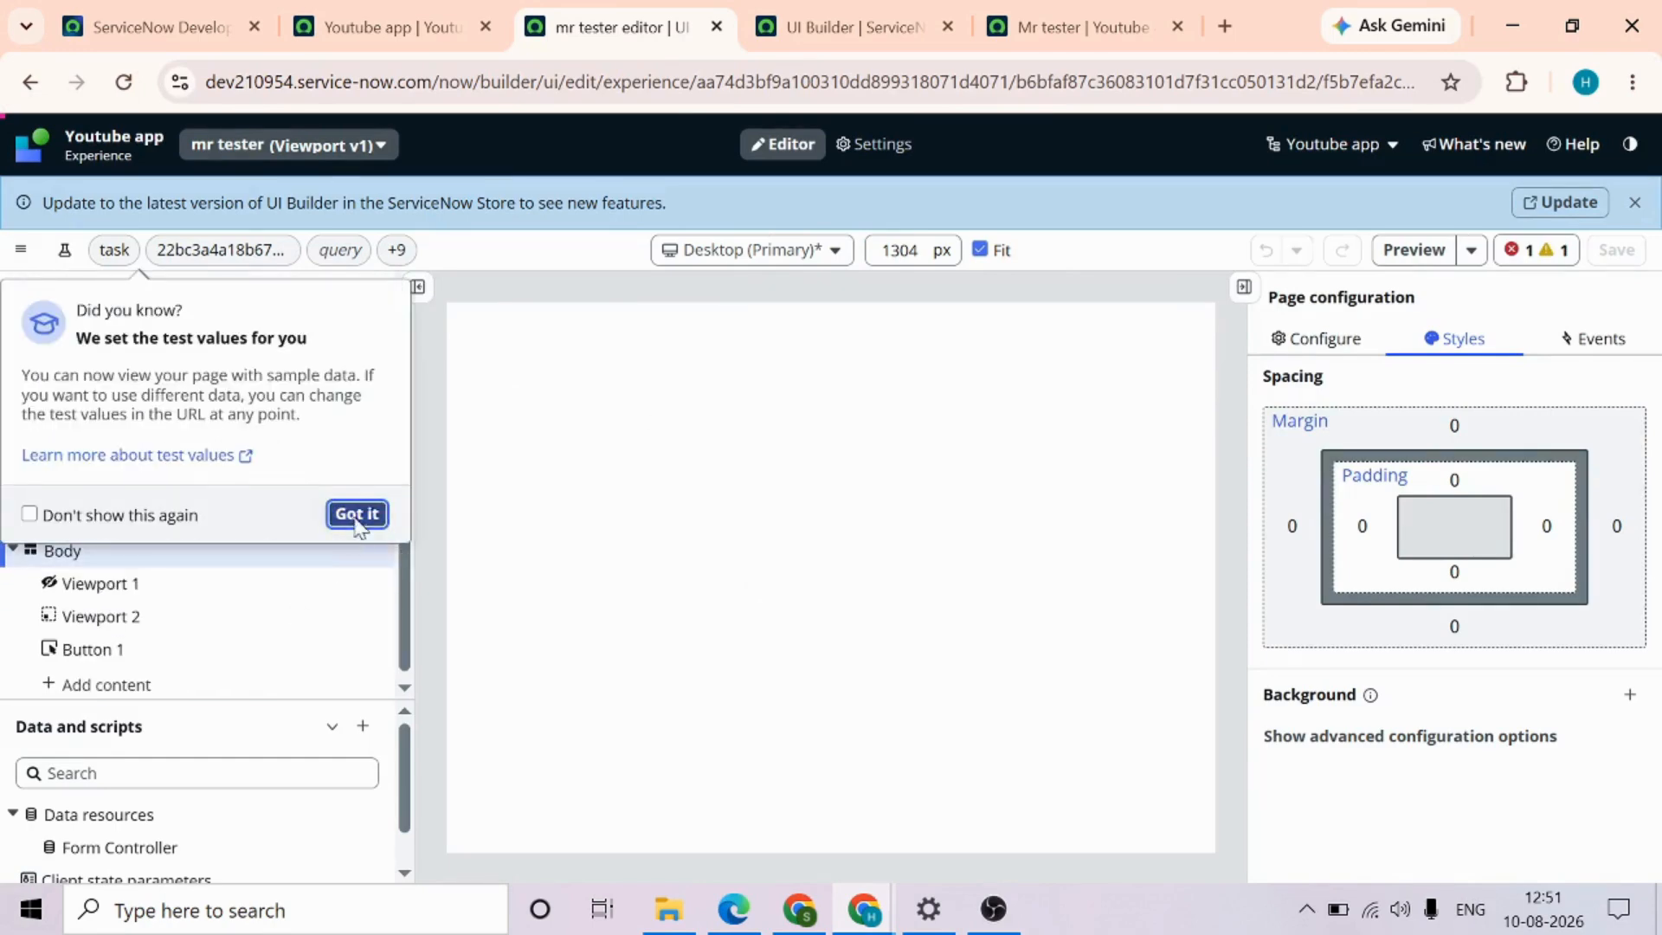
left_click(356, 519)
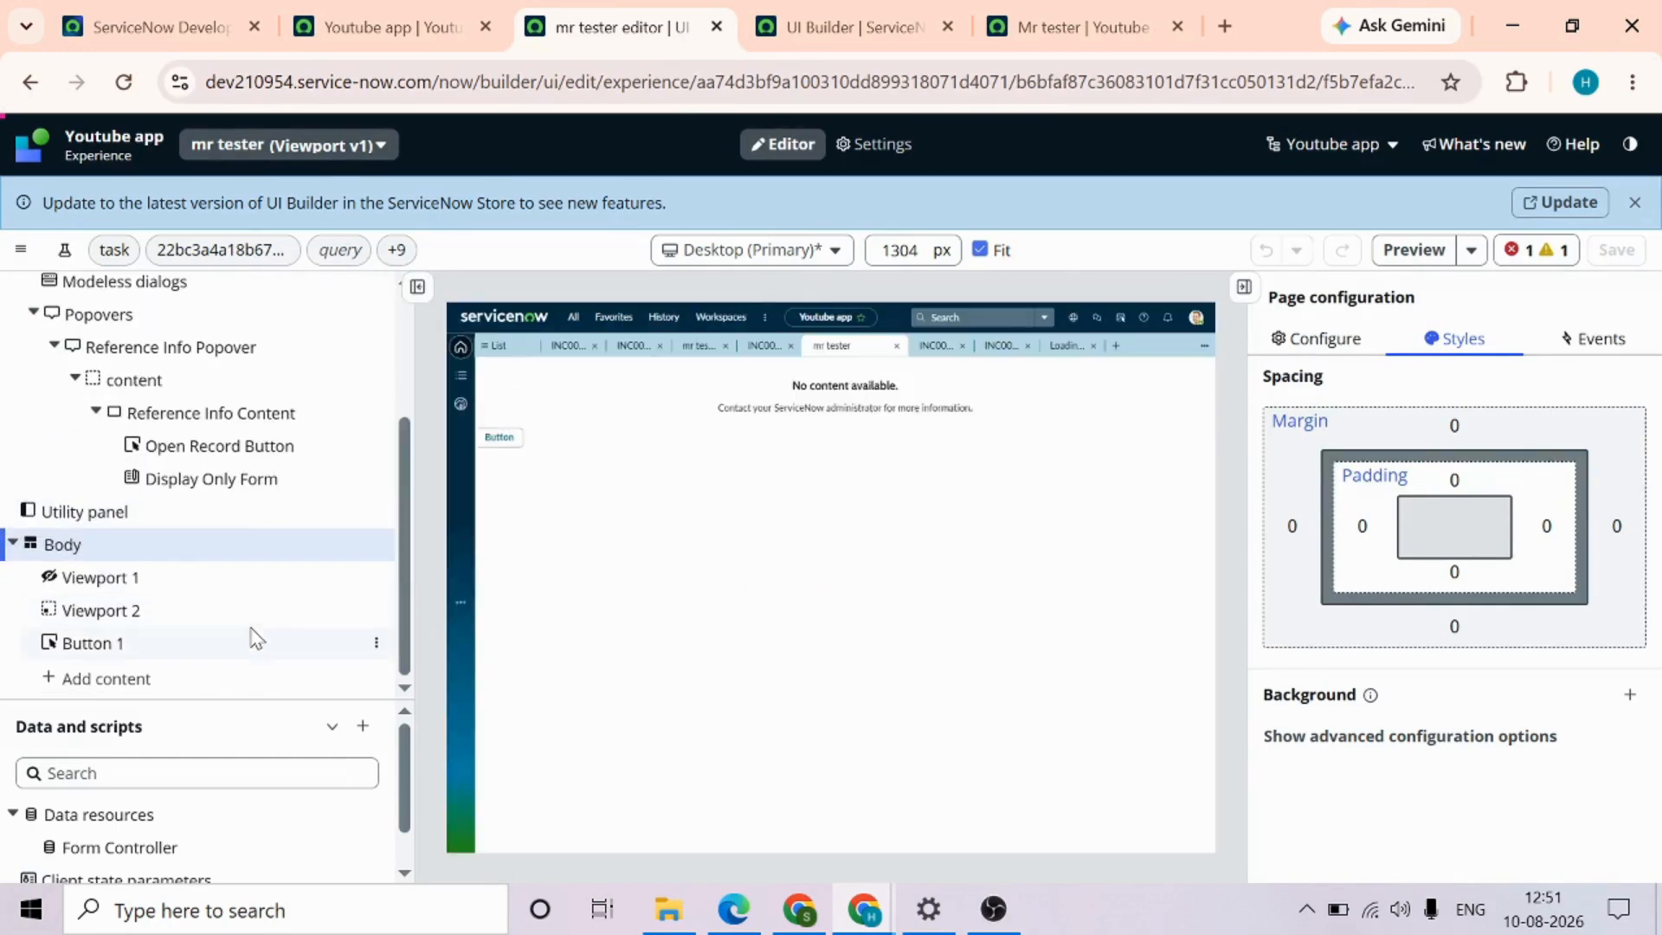
left_click(204, 617)
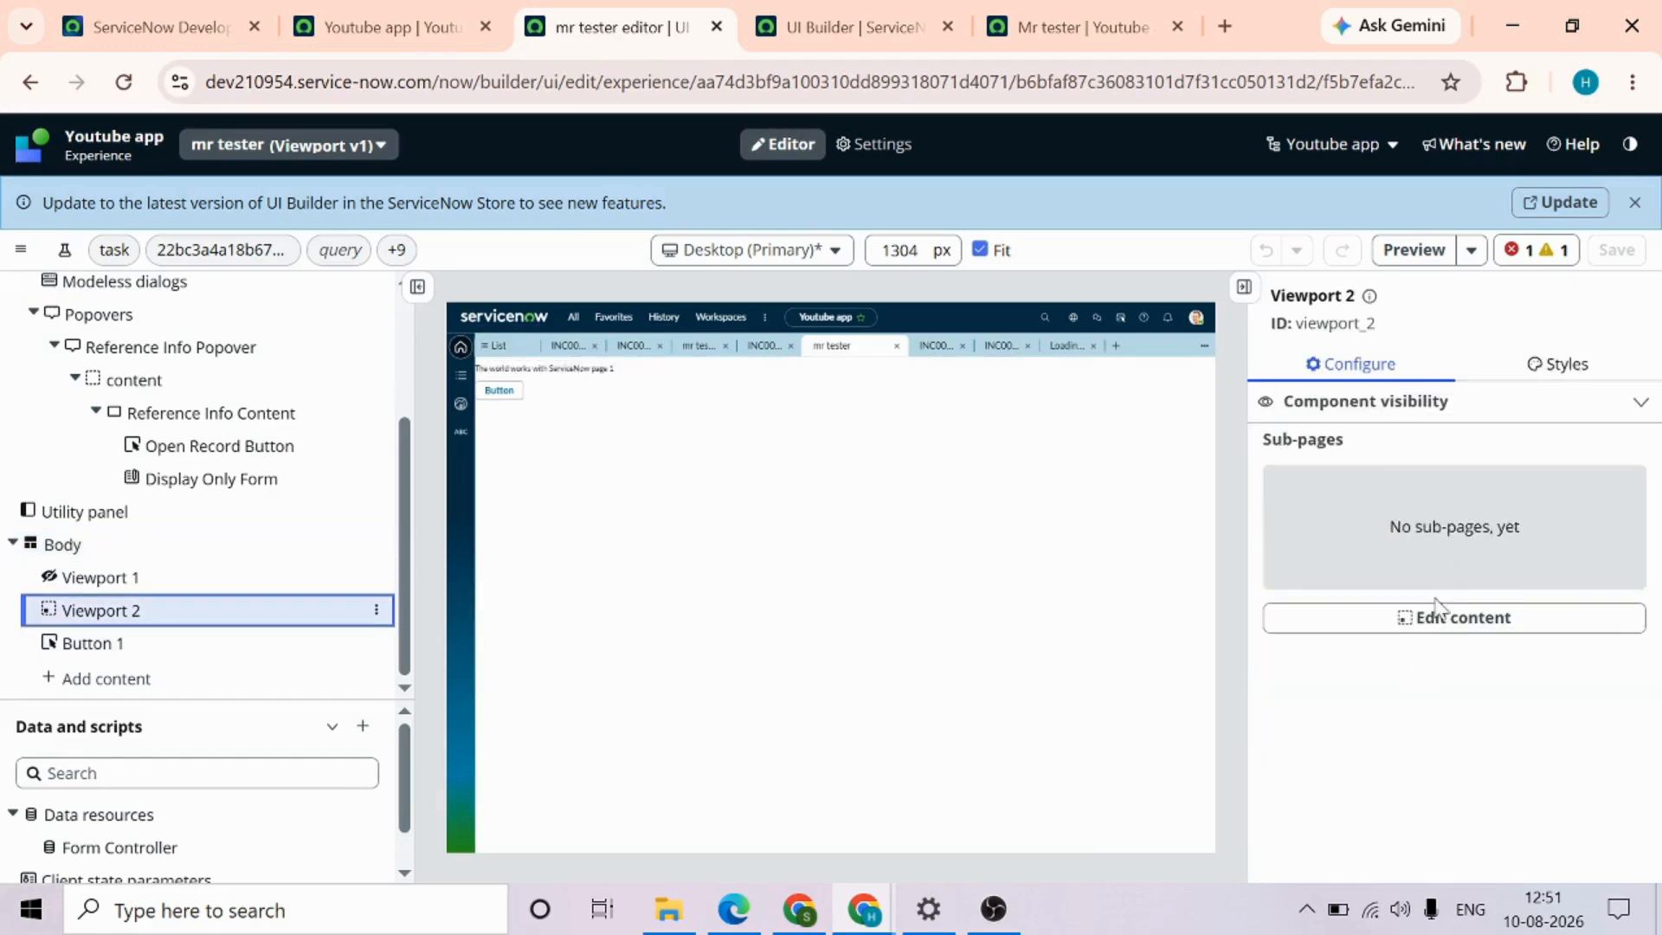
left_click(1433, 620)
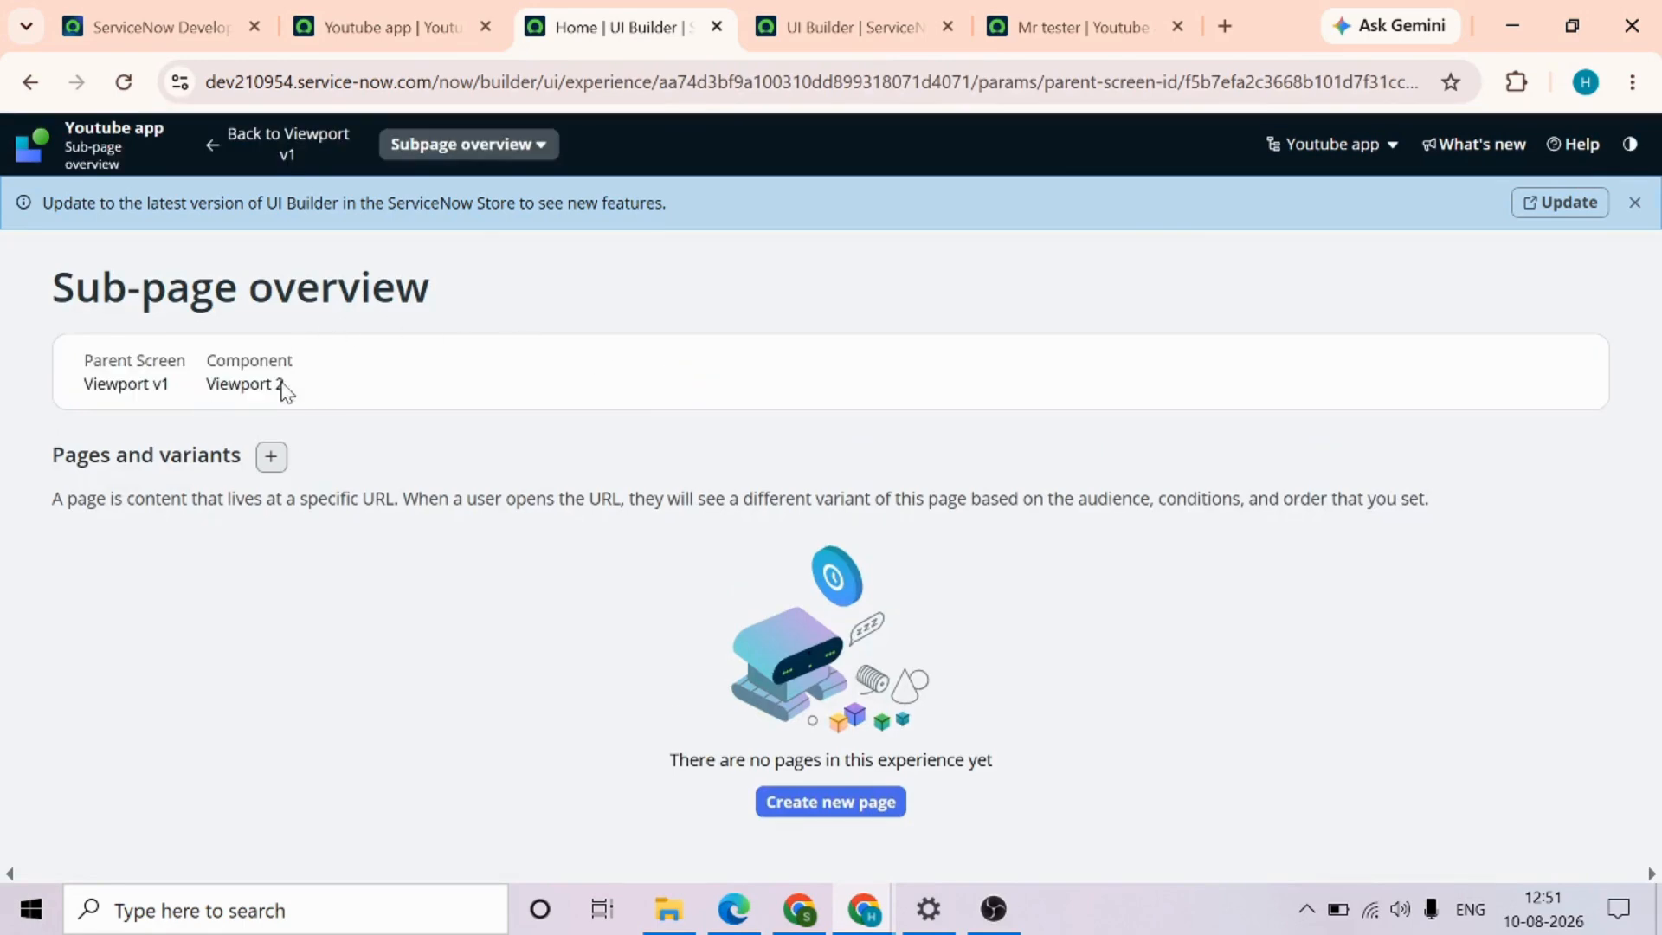
left_click_drag(307, 389, 206, 383)
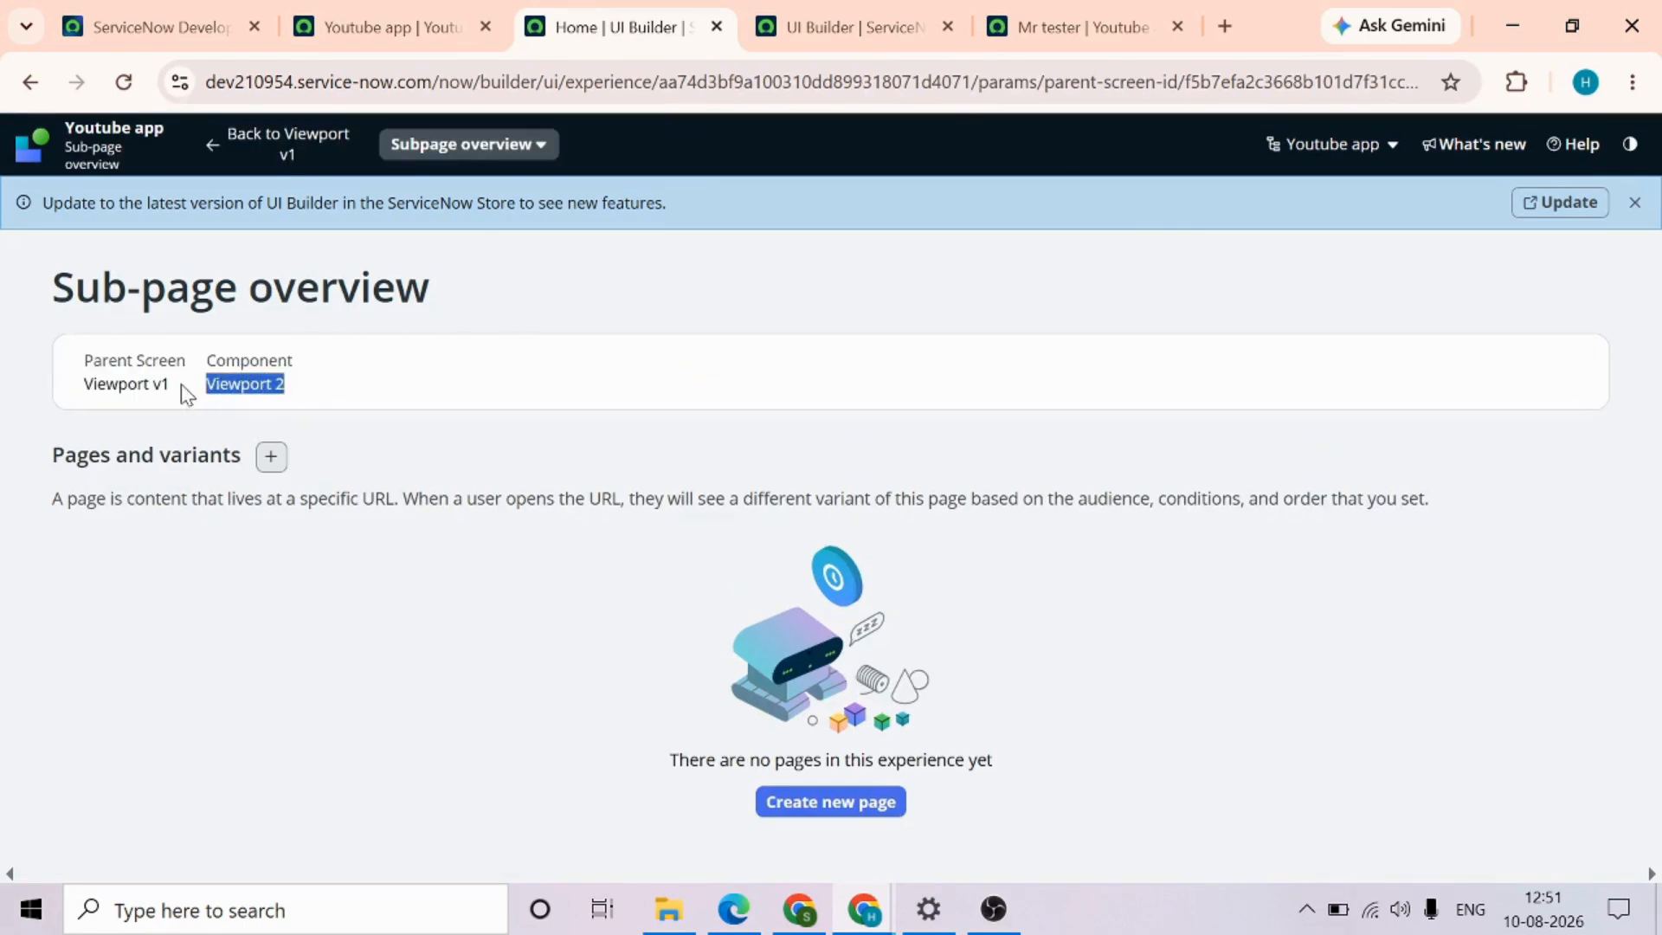
left_click_drag(176, 386, 105, 384)
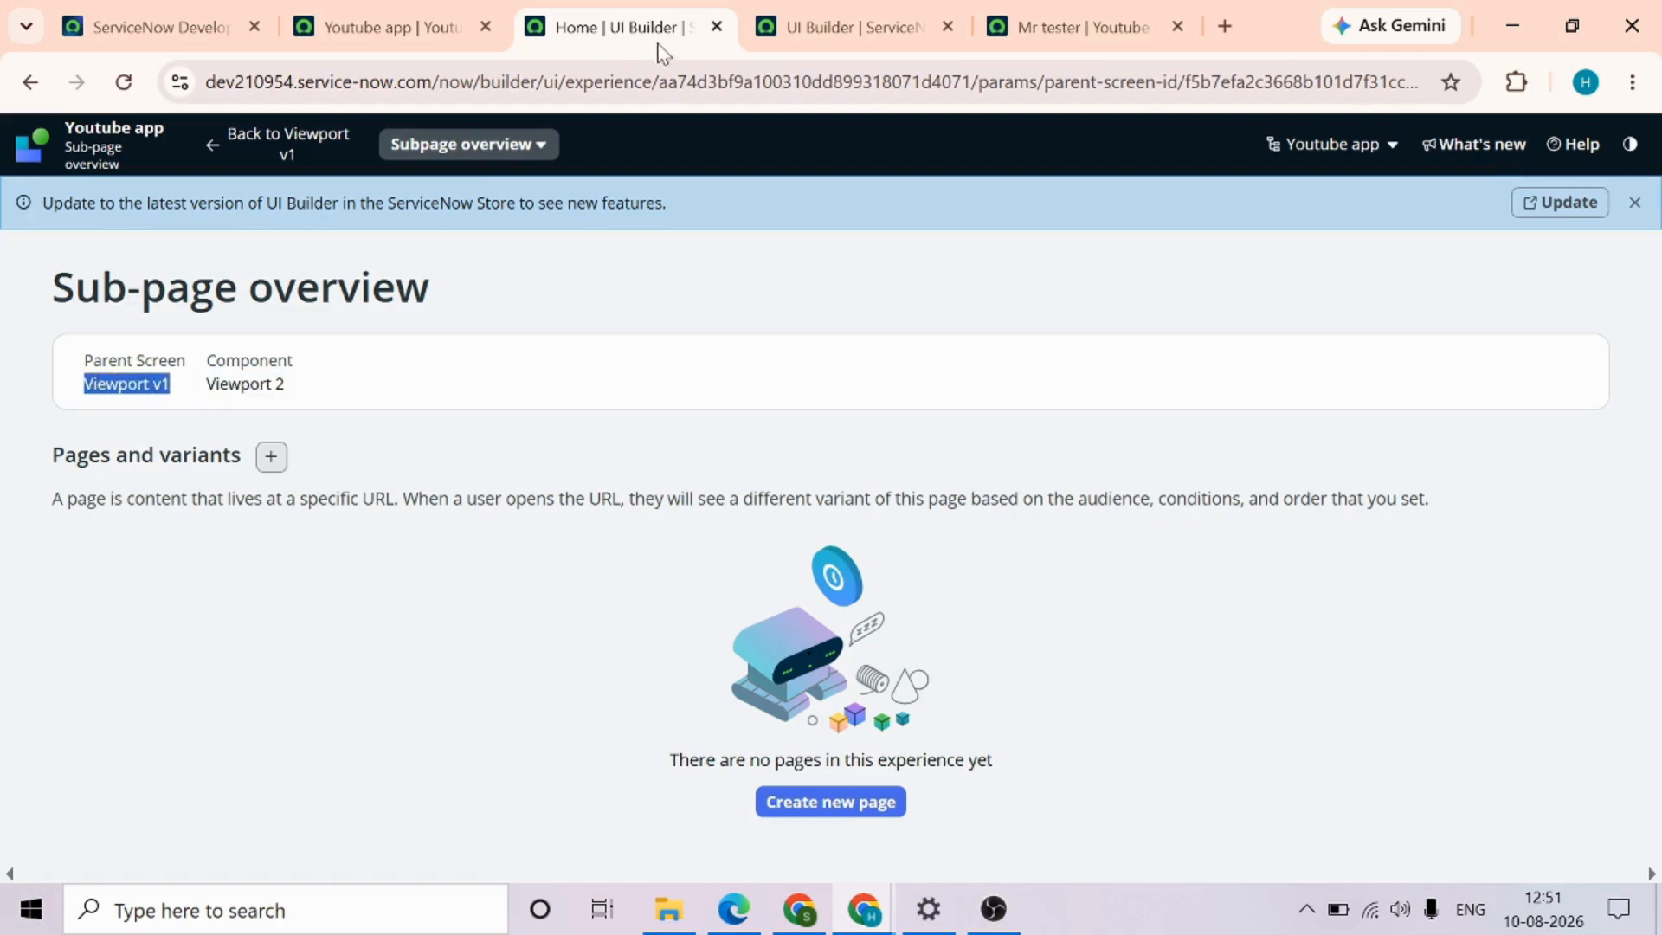
Back in the mr tester page editor, add a Tabs component after Viewport 2 and save the page
left_click(277, 147)
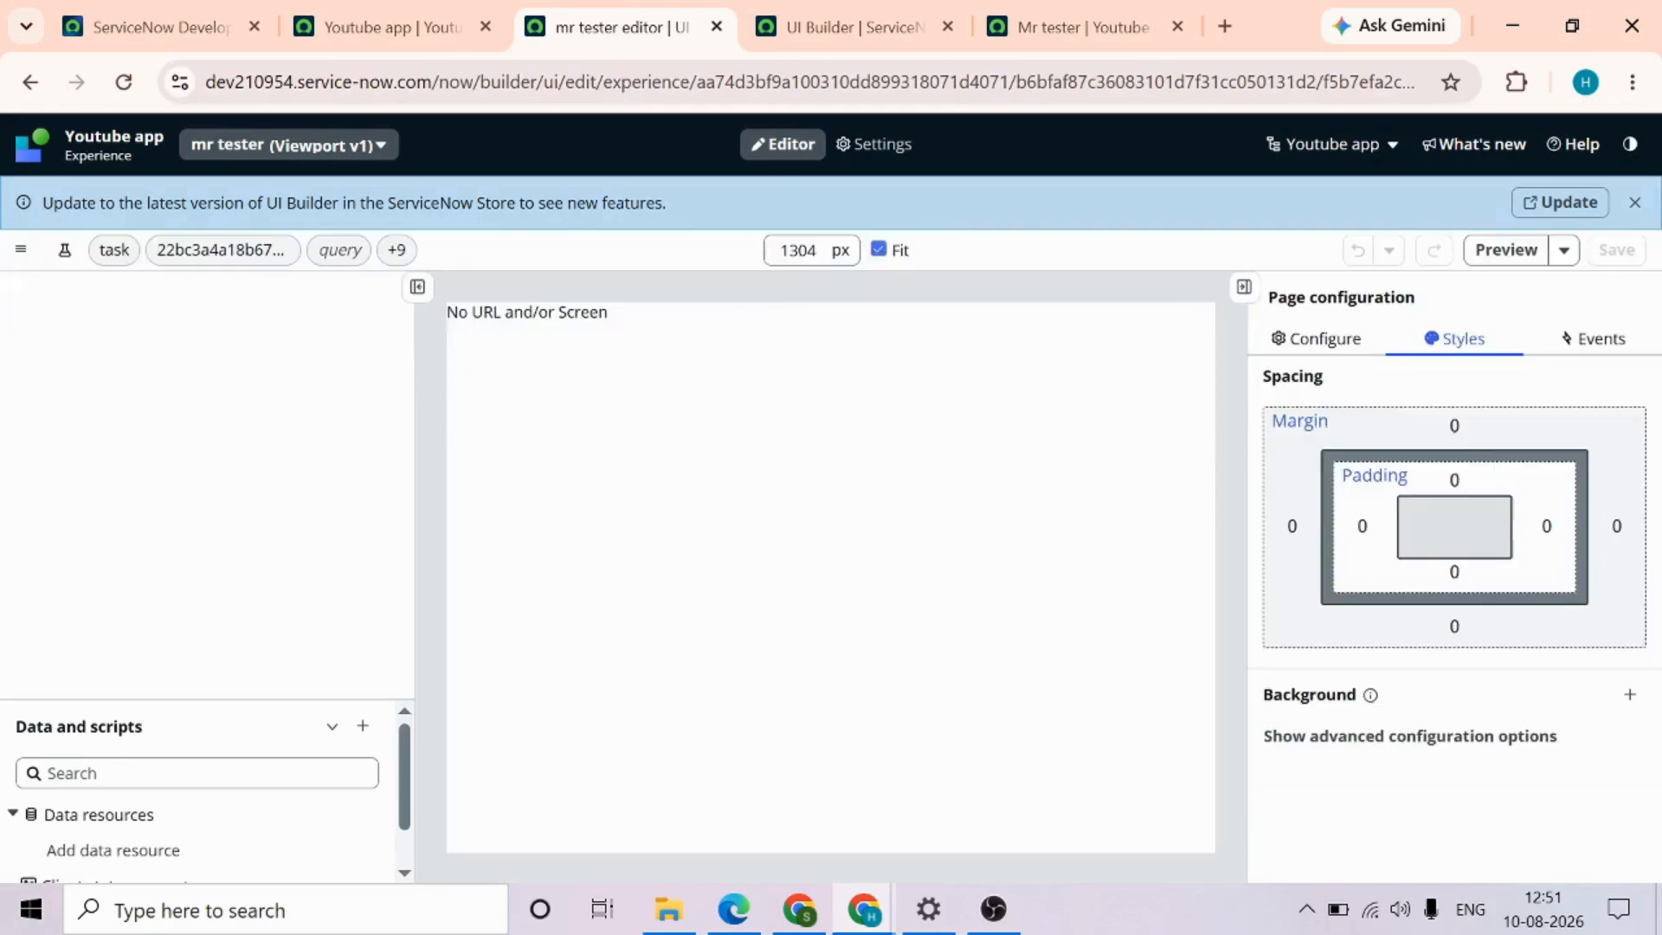
scroll(289, 582, "down", 3)
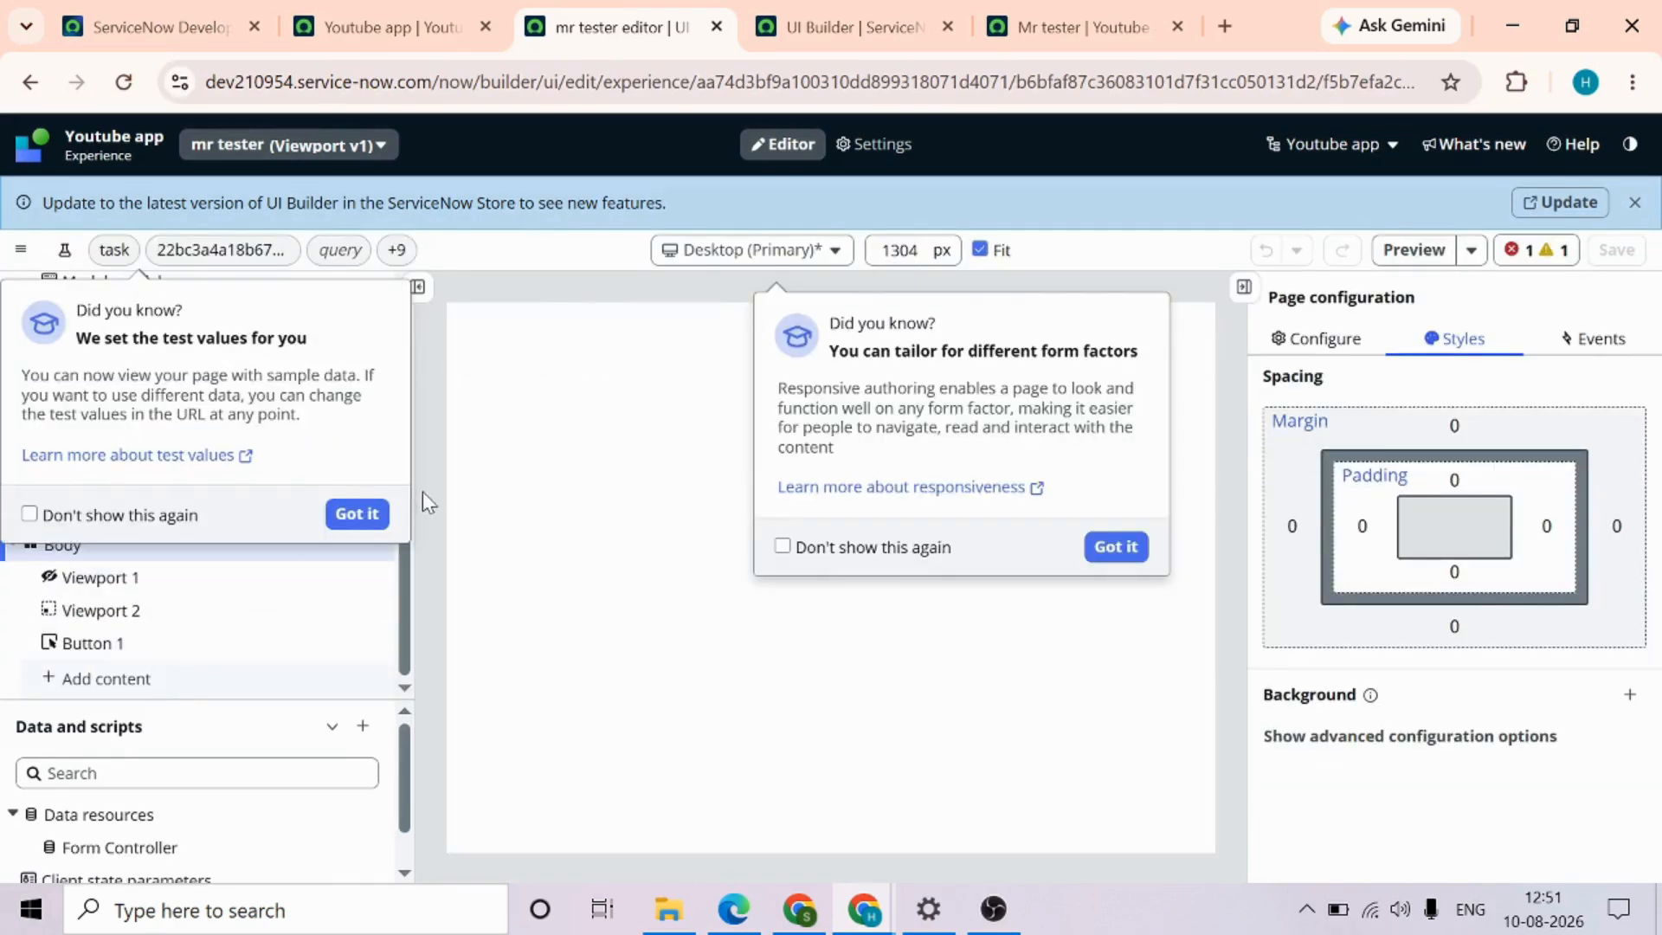
left_click(357, 514)
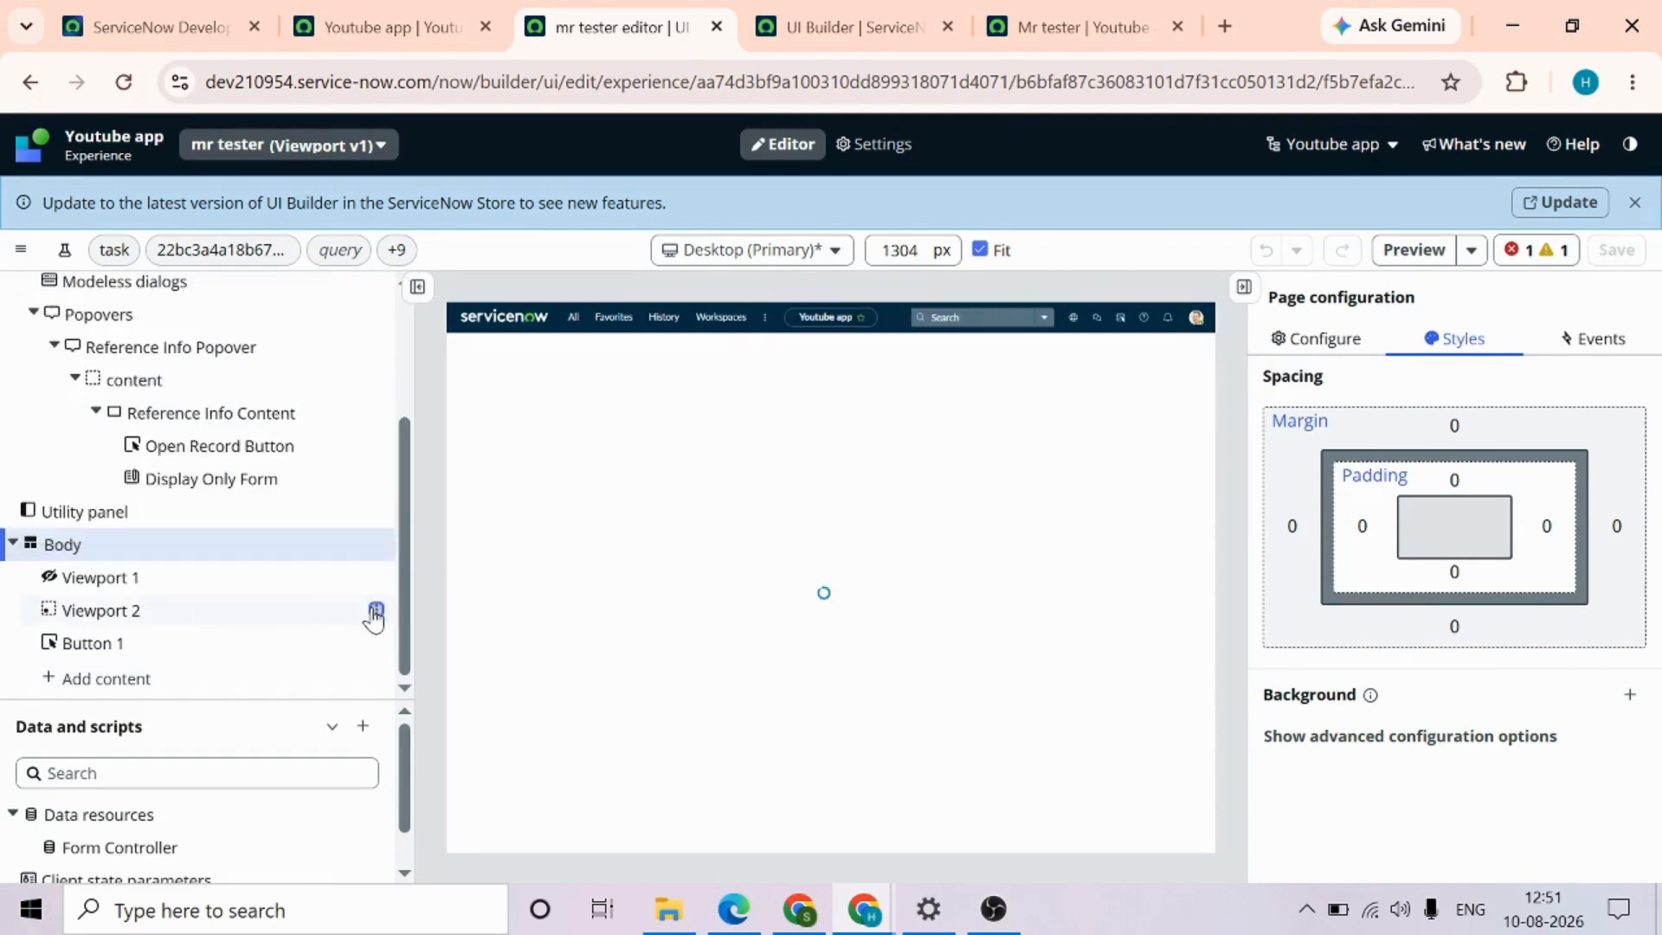
left_click(376, 610)
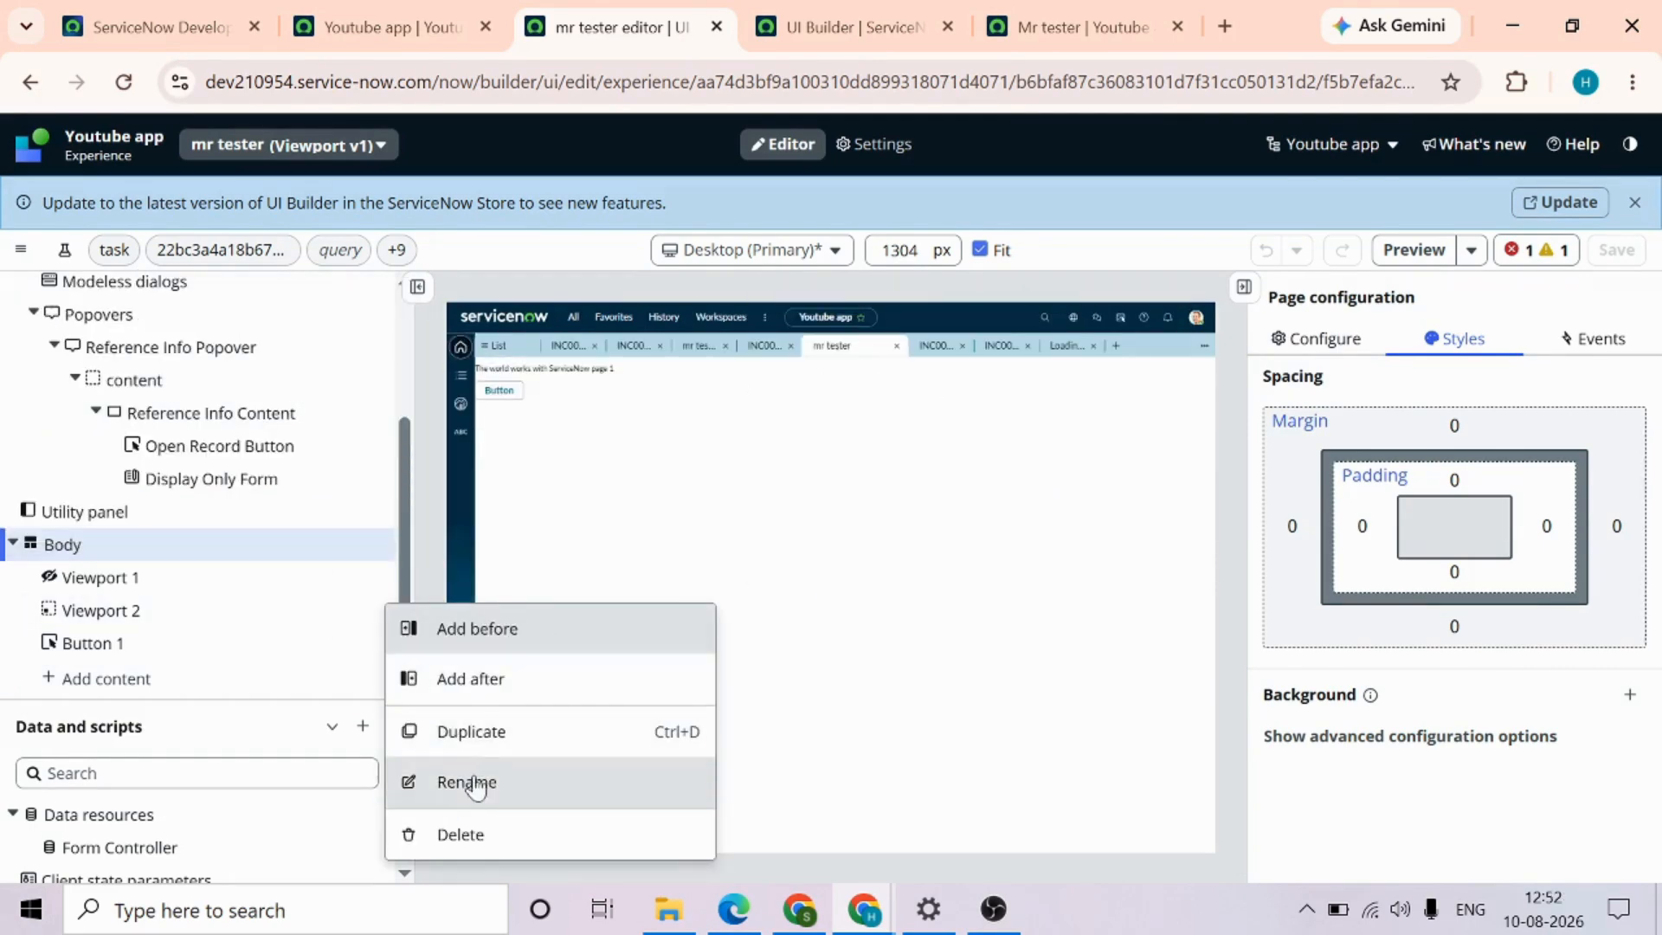
left_click(559, 680)
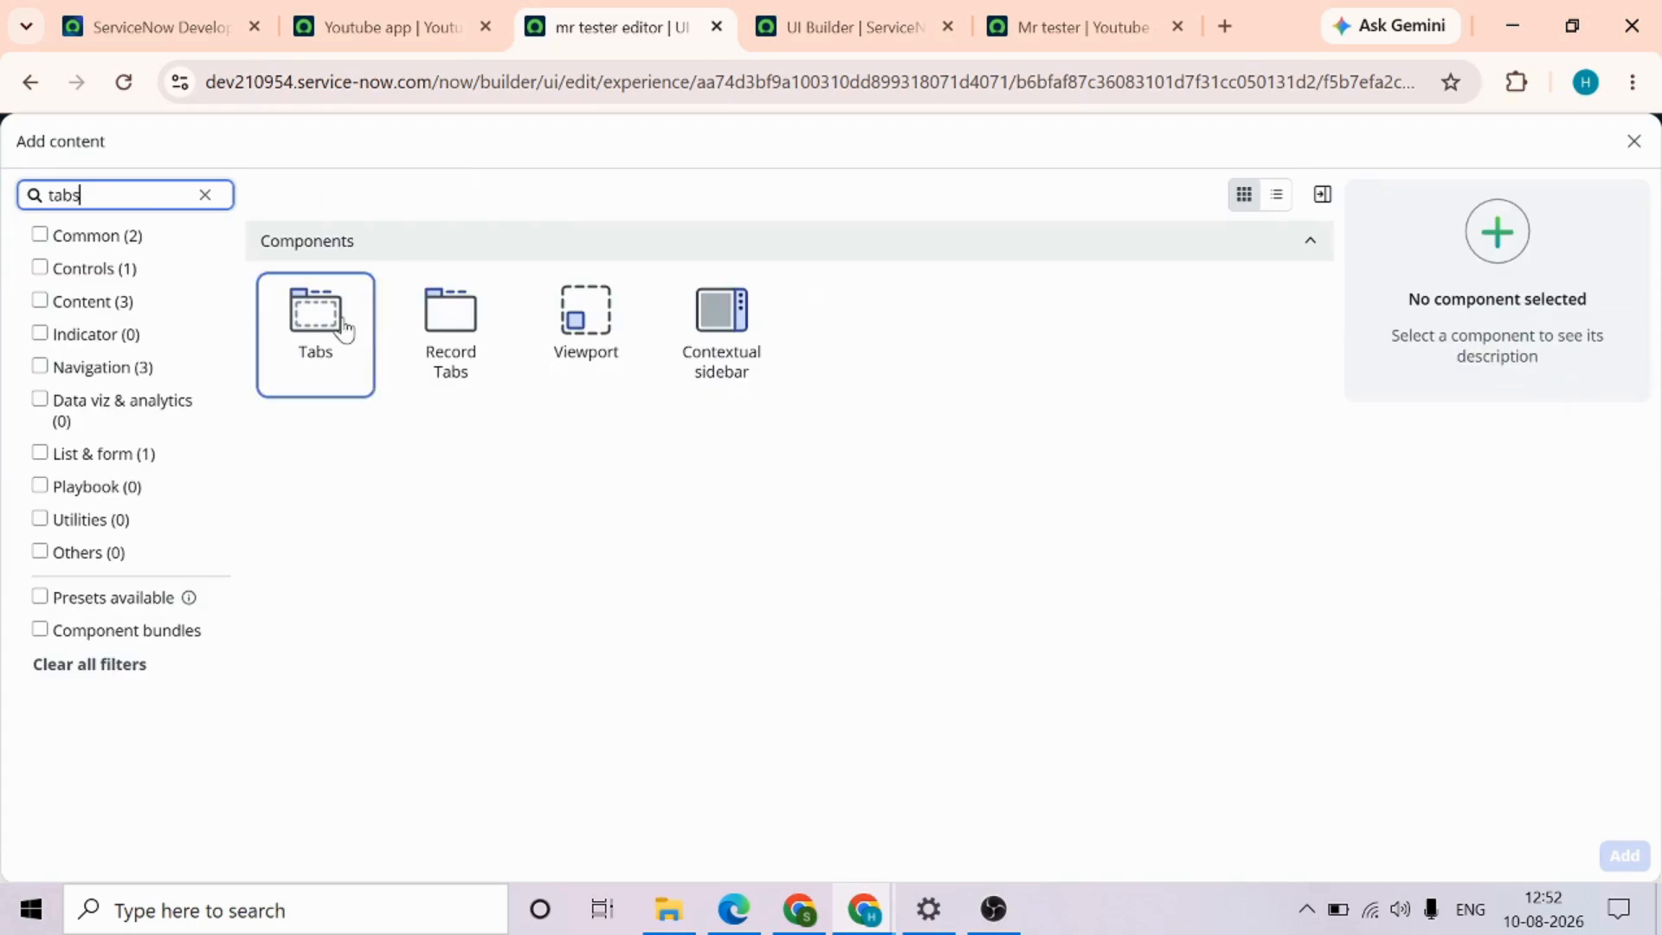
left_click(345, 329)
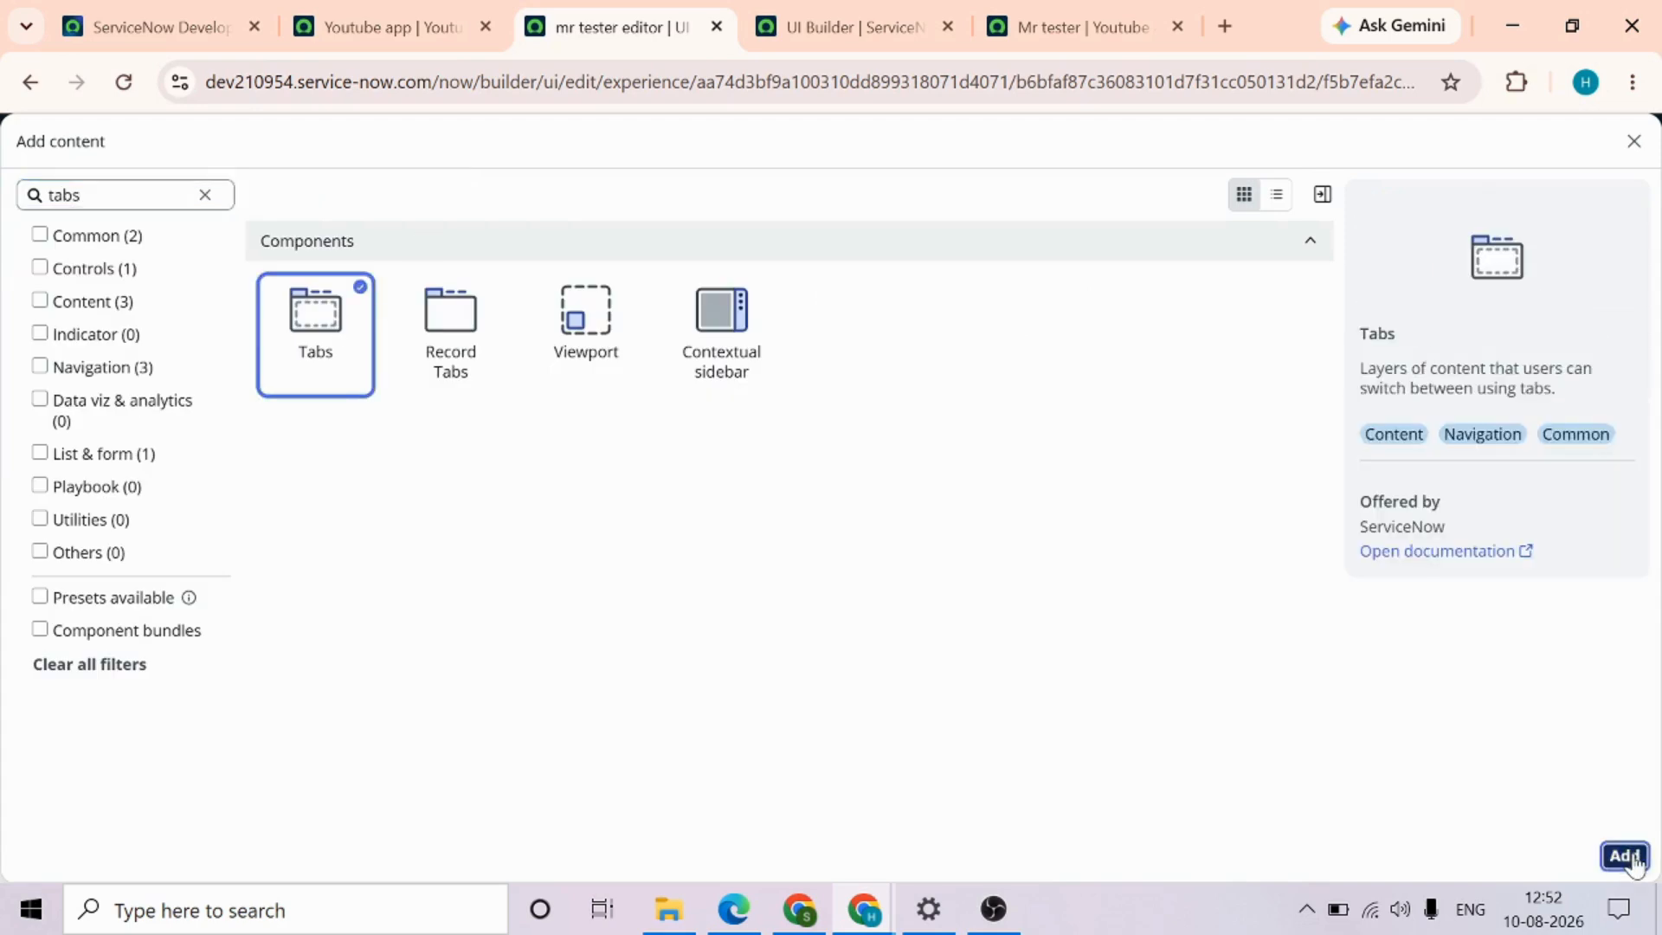
left_click(1624, 856)
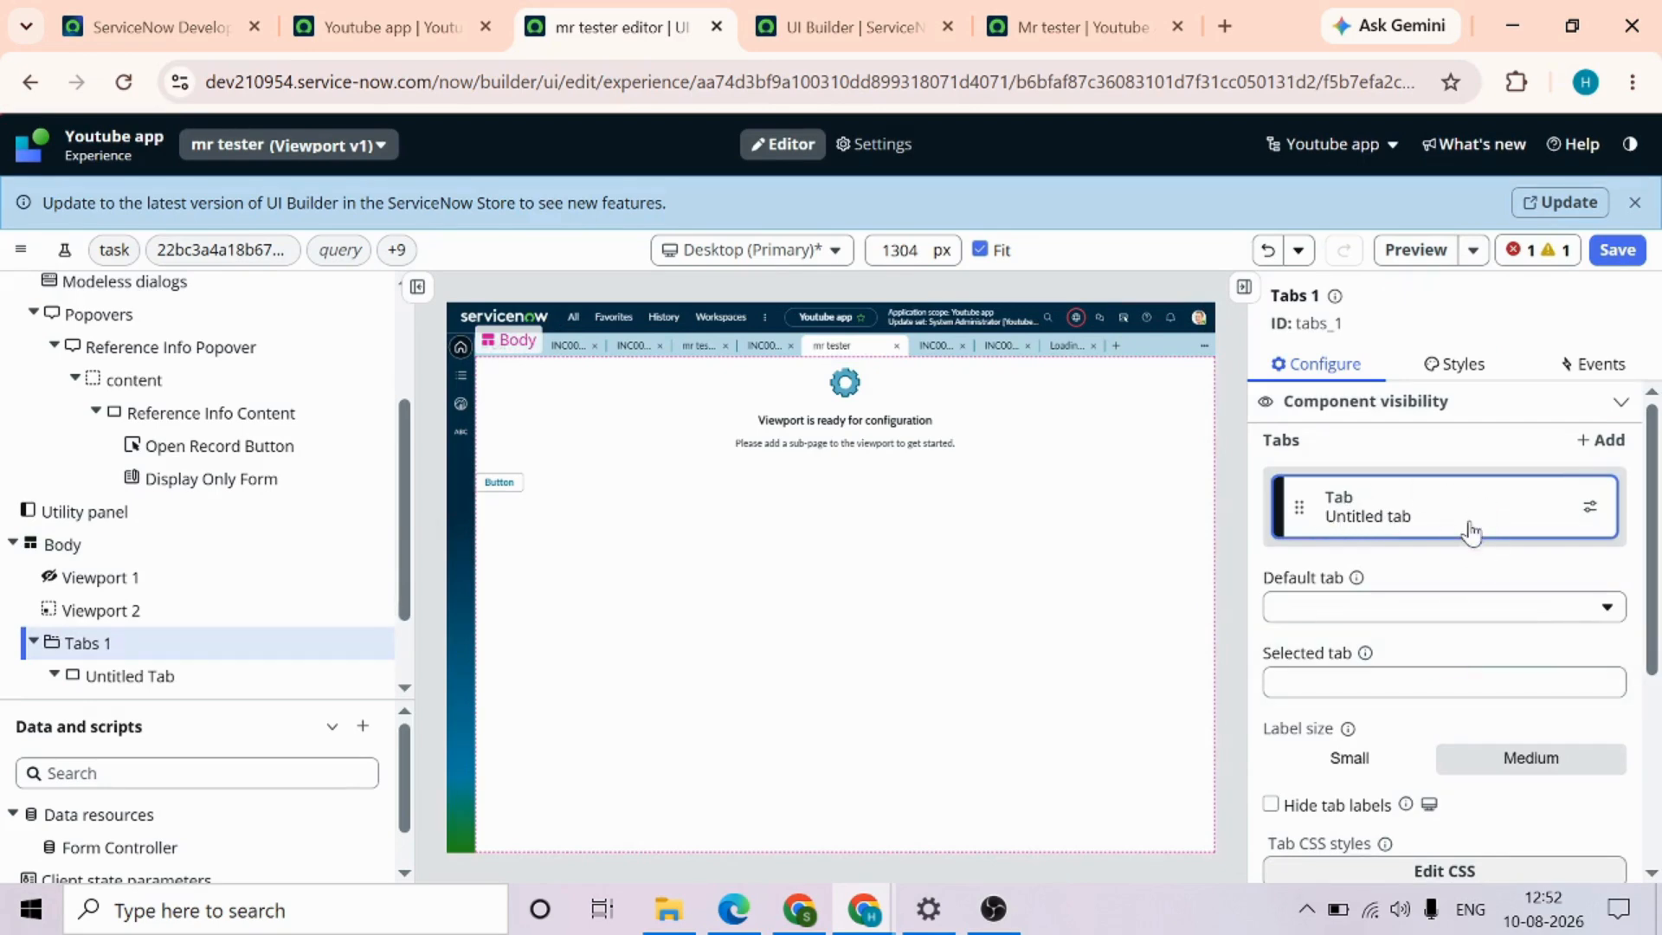
left_click(1615, 249)
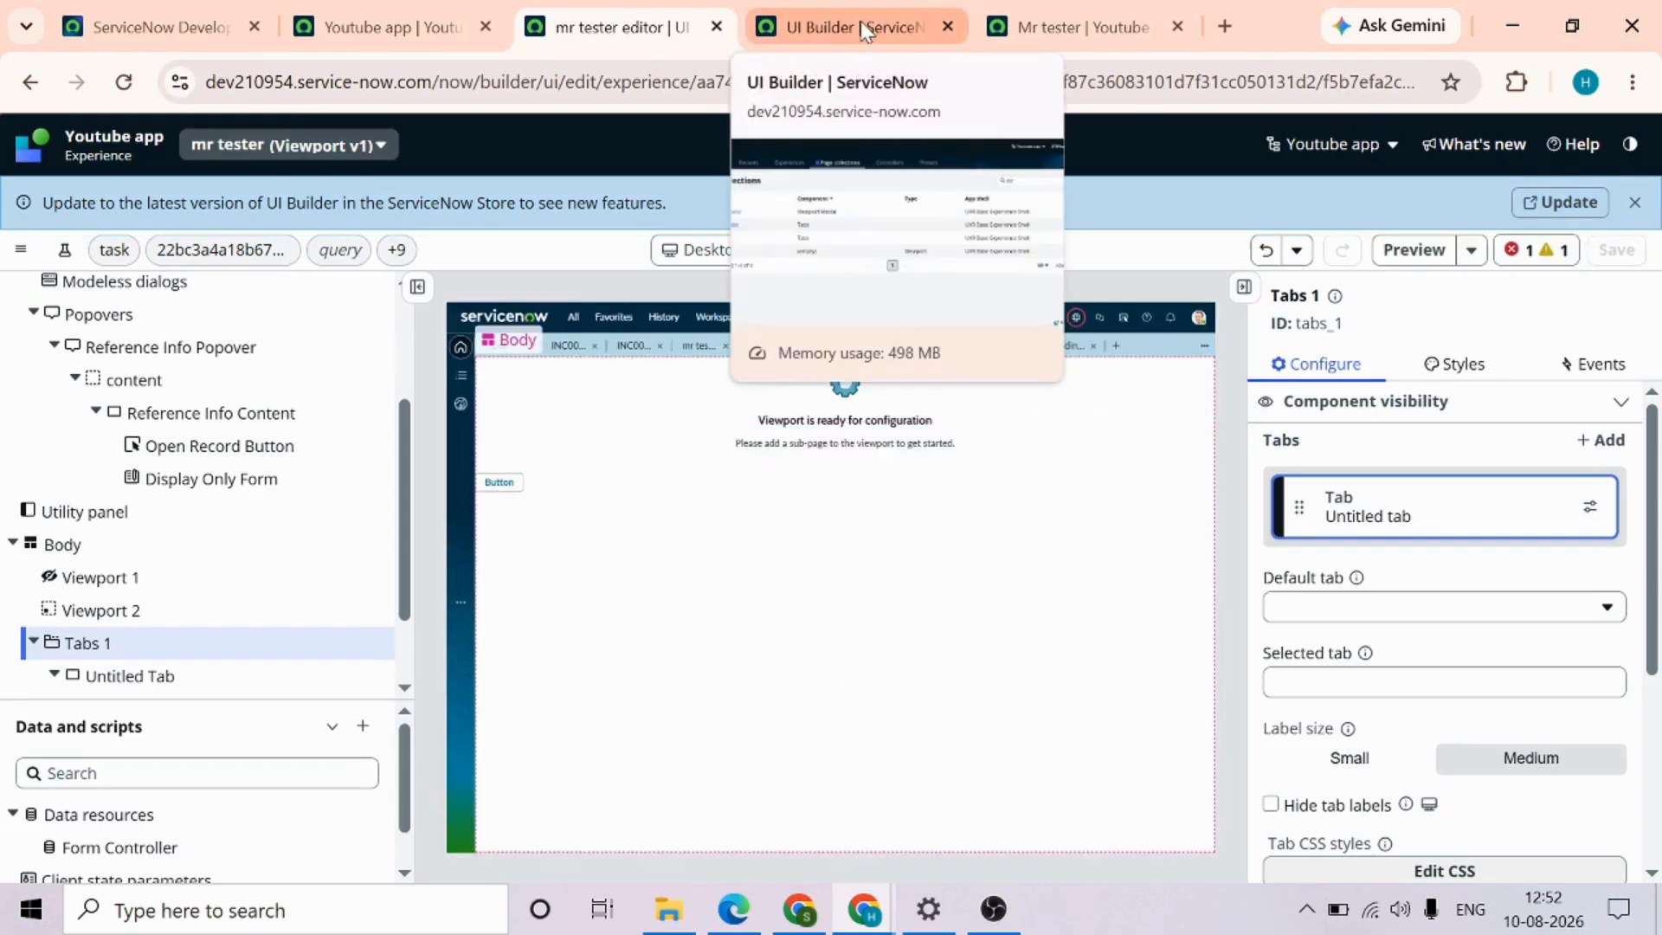
Reload the live mr tester page in the Youtube app workspace to check how the Tabs component renders
left_click(1052, 28)
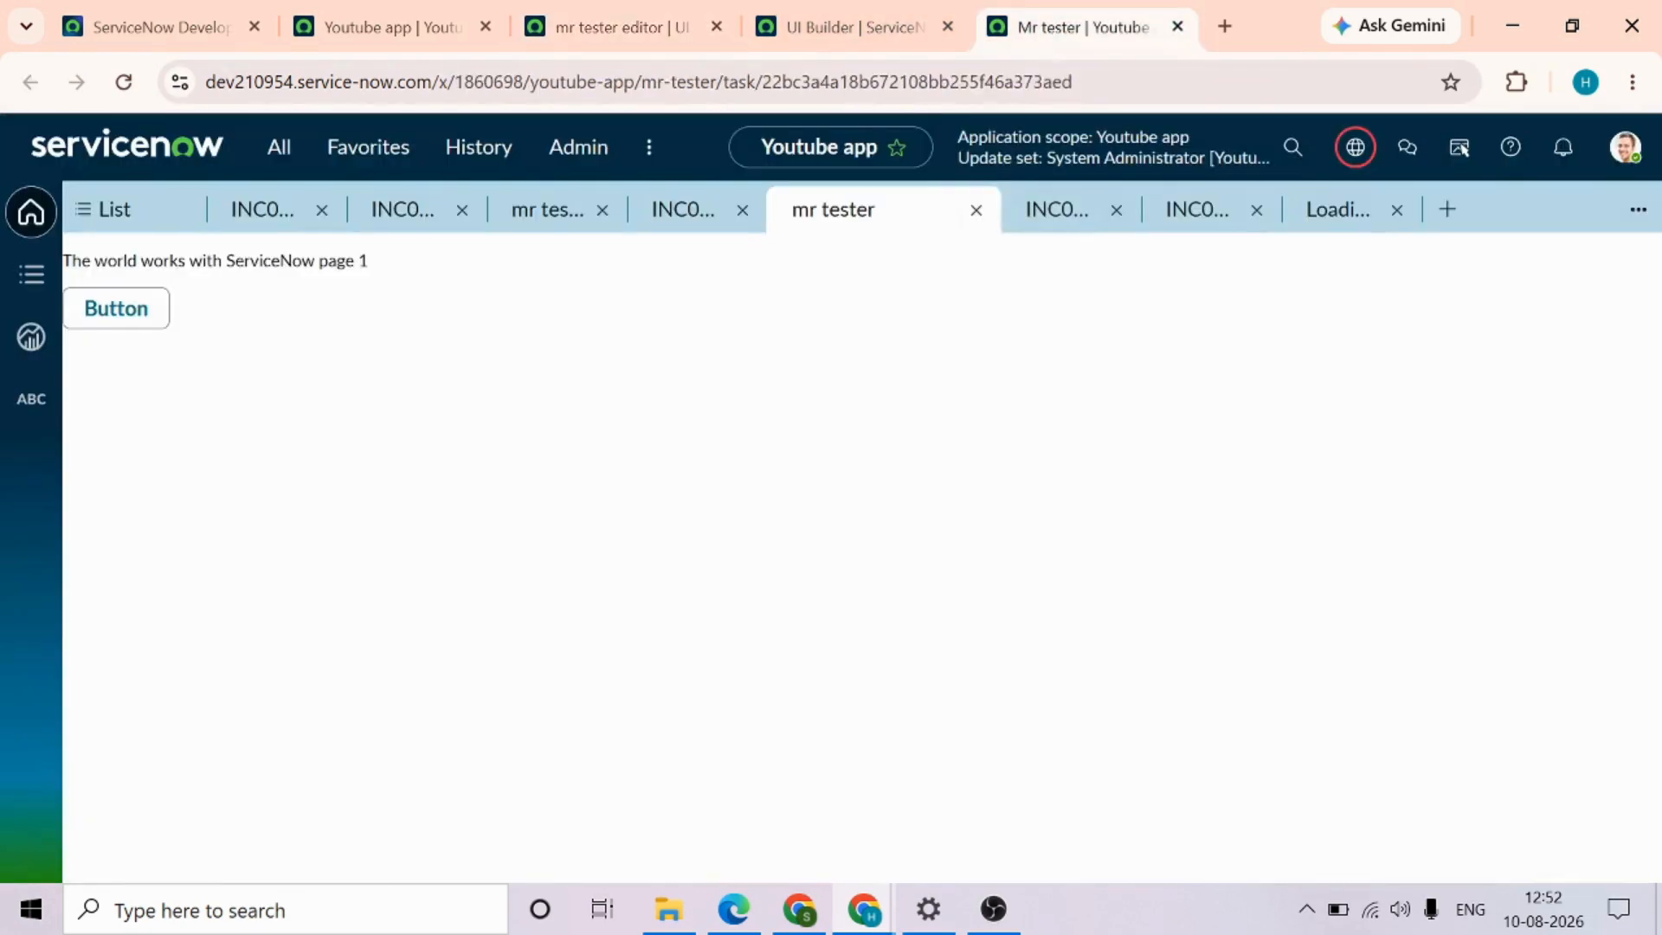
left_click(831, 82)
key("Return")
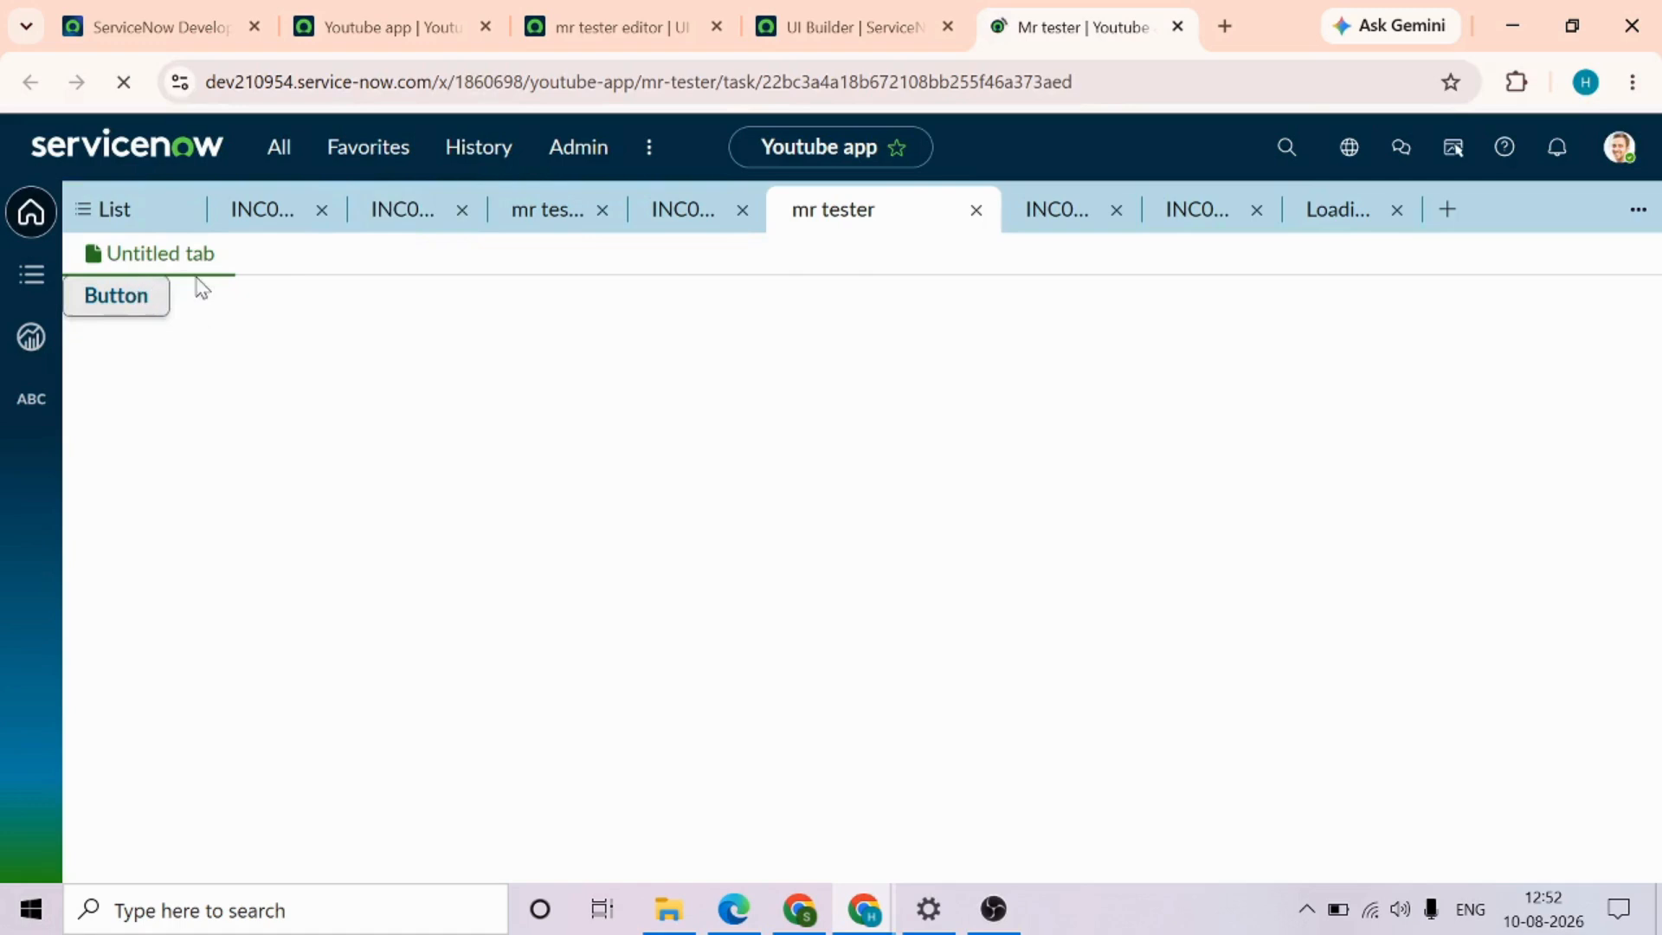
Back in the page editor, review the Tabs 1 configuration and the choices offered for its default tab
left_click(632, 33)
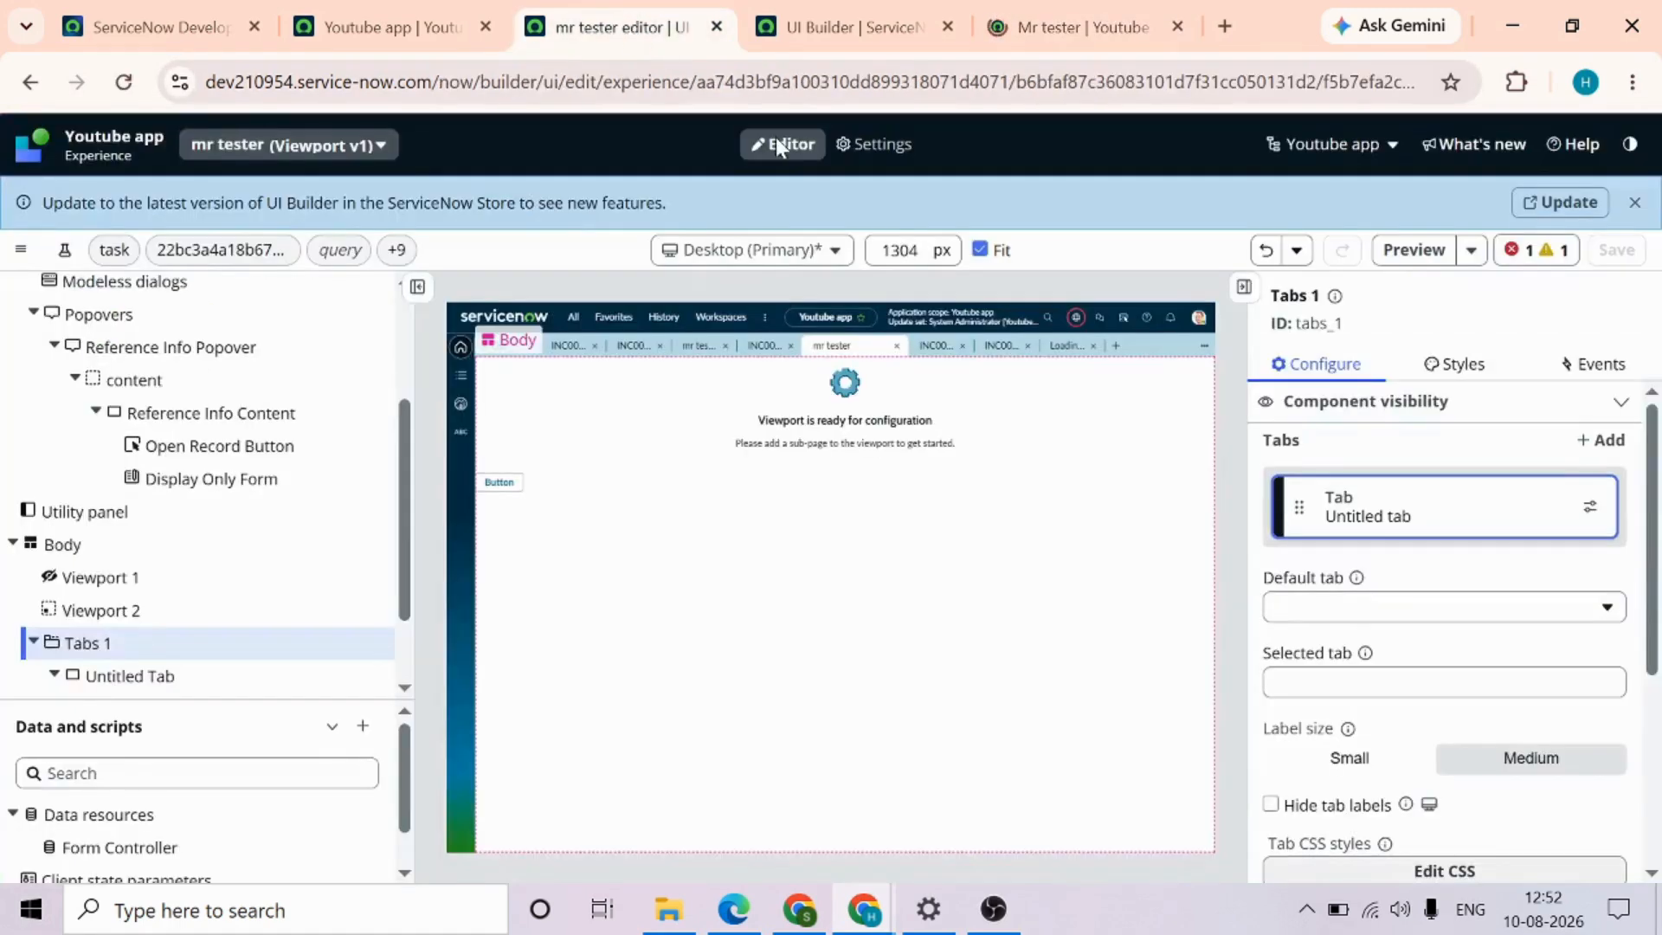
scroll(320, 634, "down", 1)
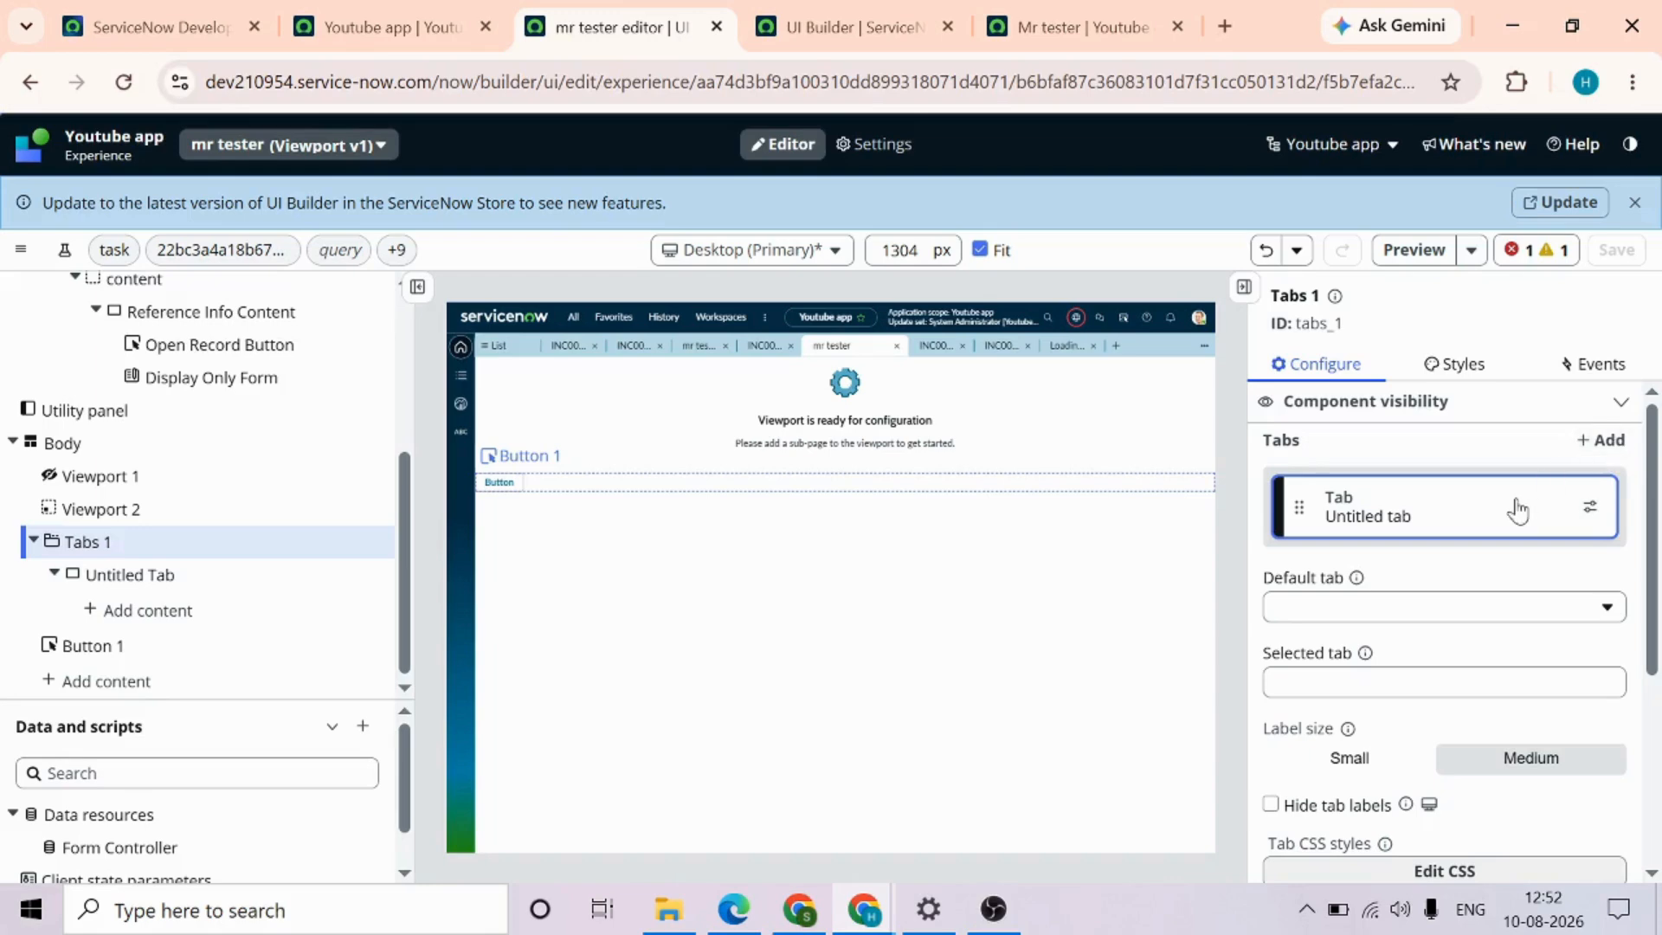
scroll(1425, 719, "down", 4)
scroll(1425, 719, "up", 4)
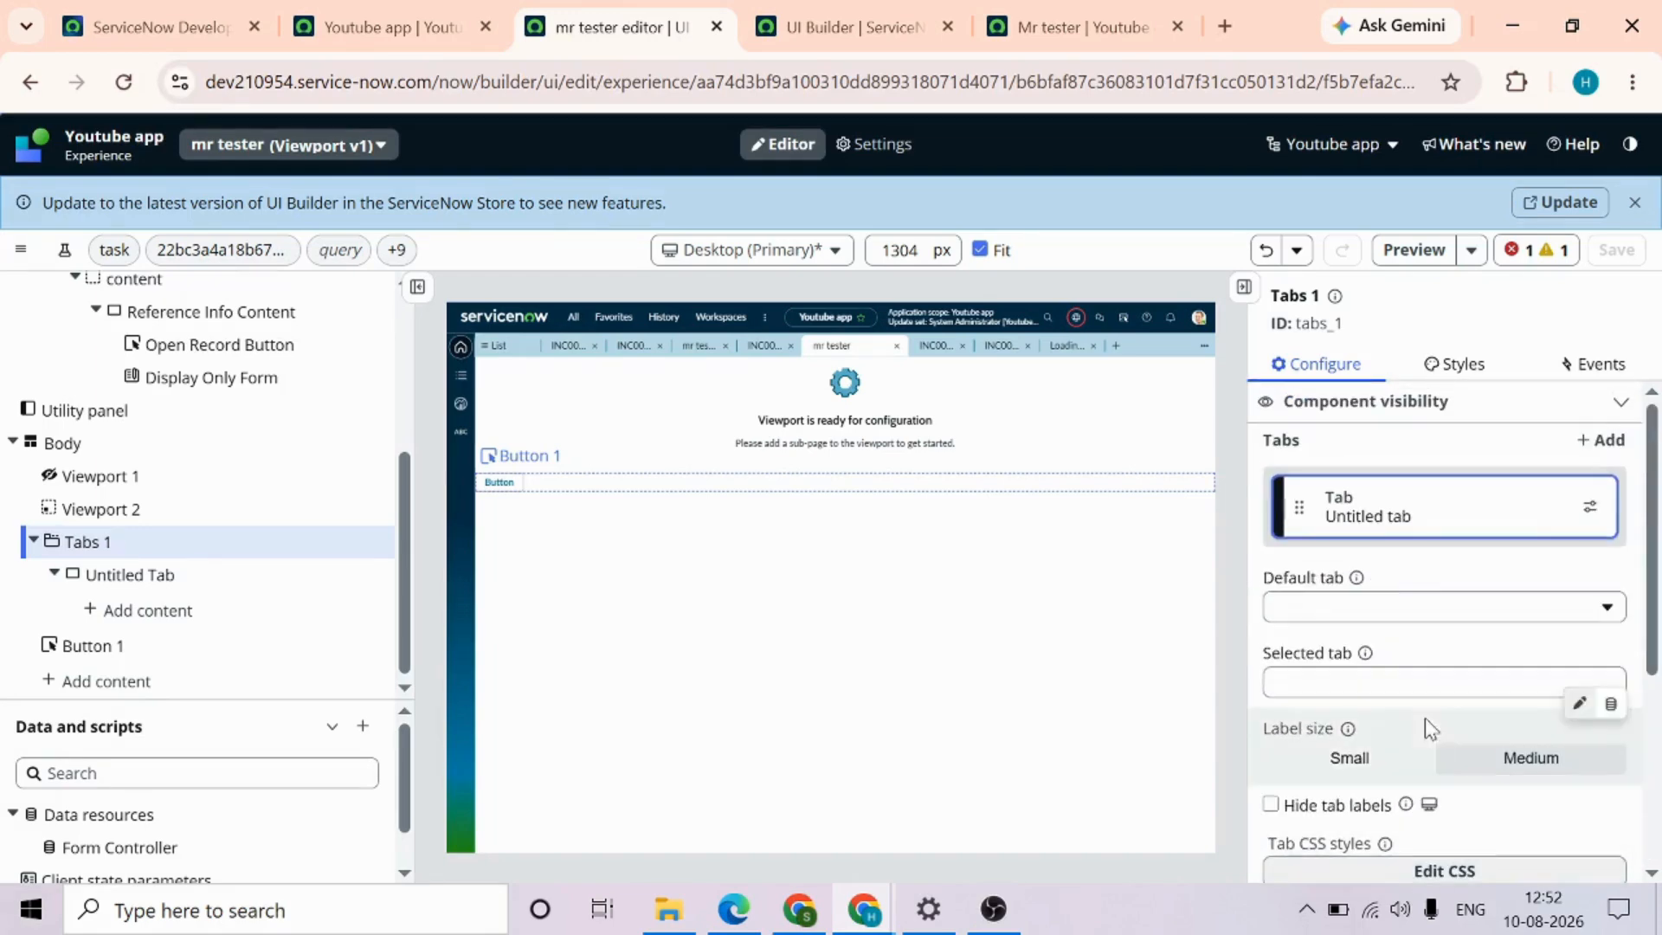
left_click(1447, 608)
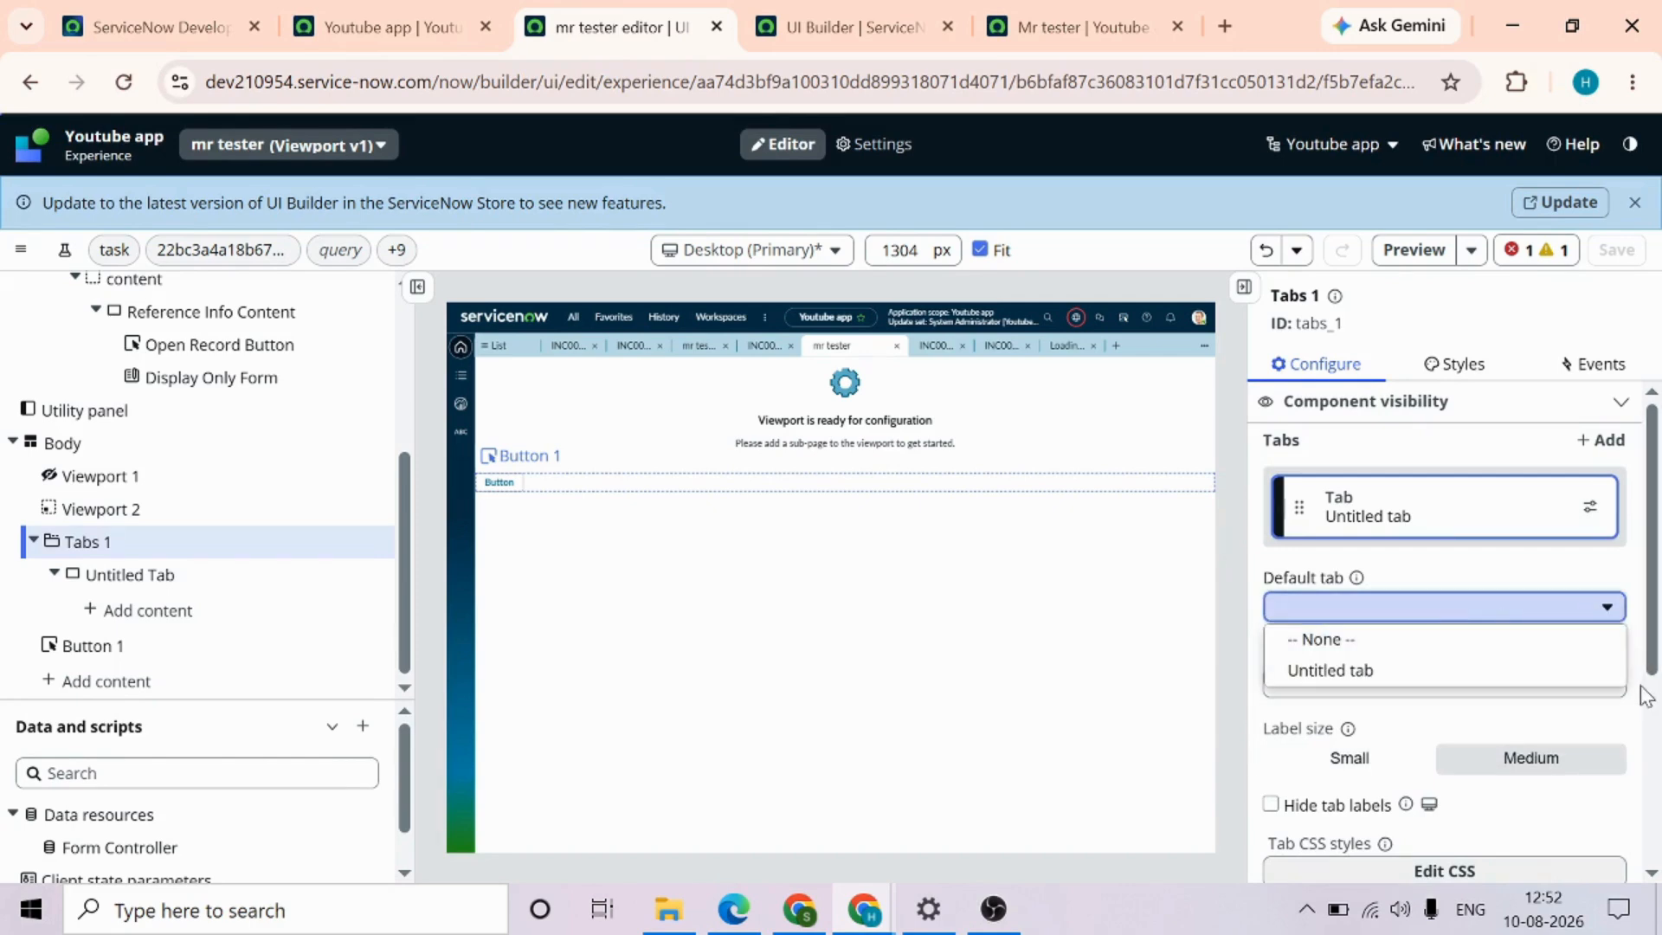
left_click(1653, 588)
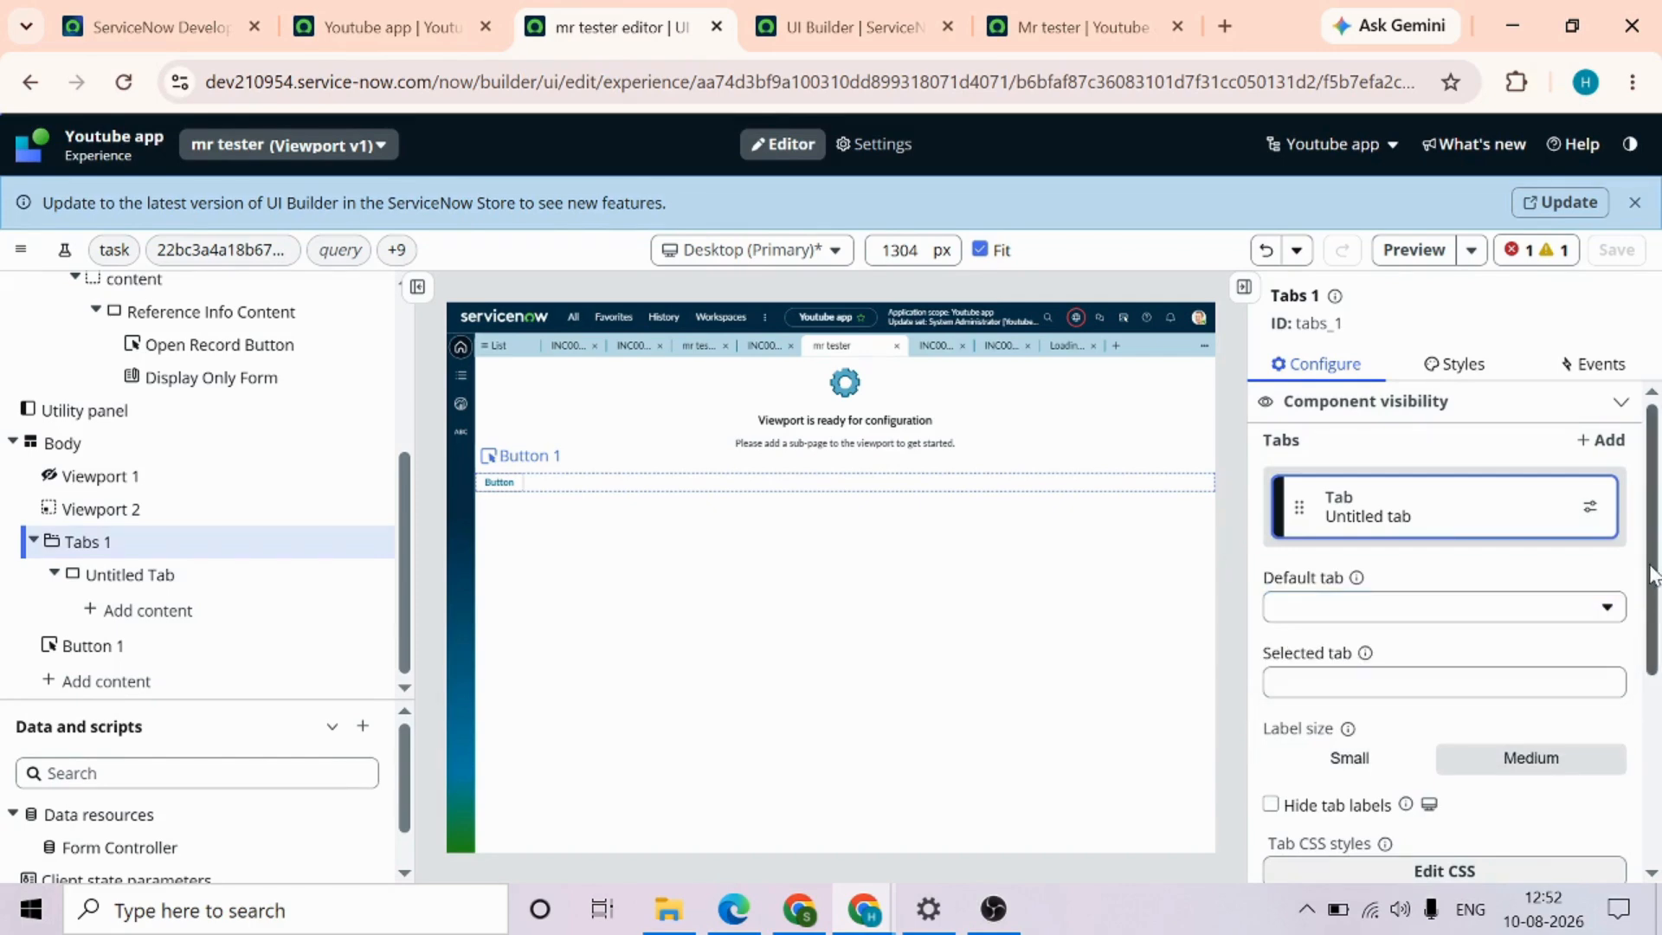
Start adding a tab to Tabs 1 as a page collection and browse the collections offered
left_click(1608, 442)
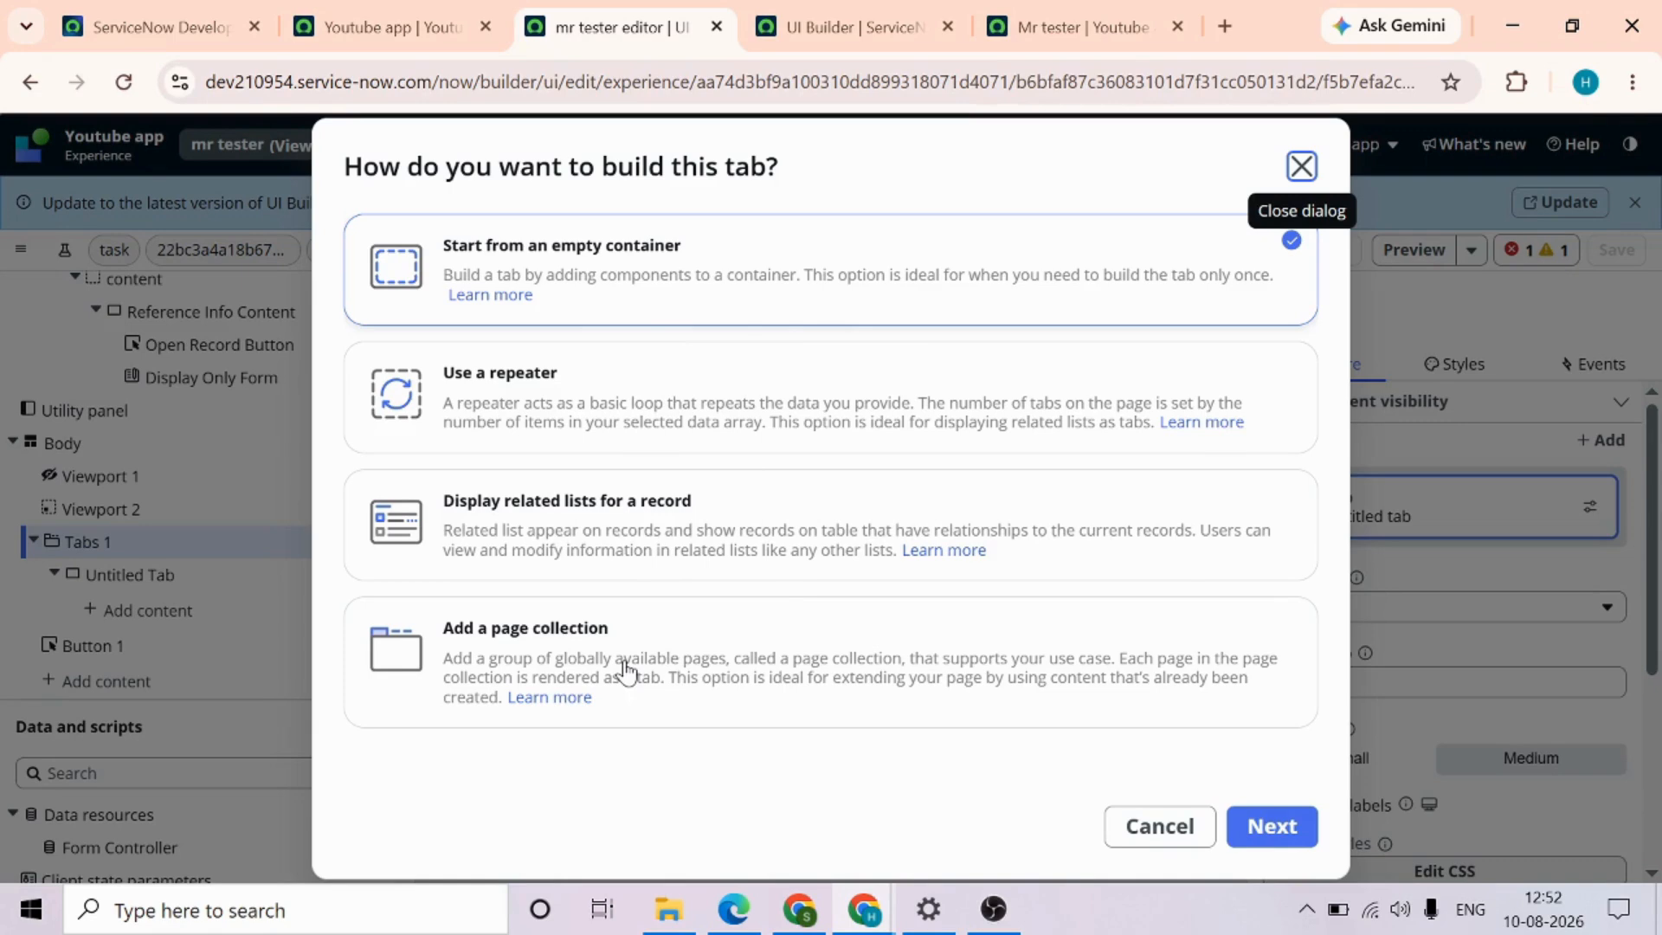
left_click(877, 679)
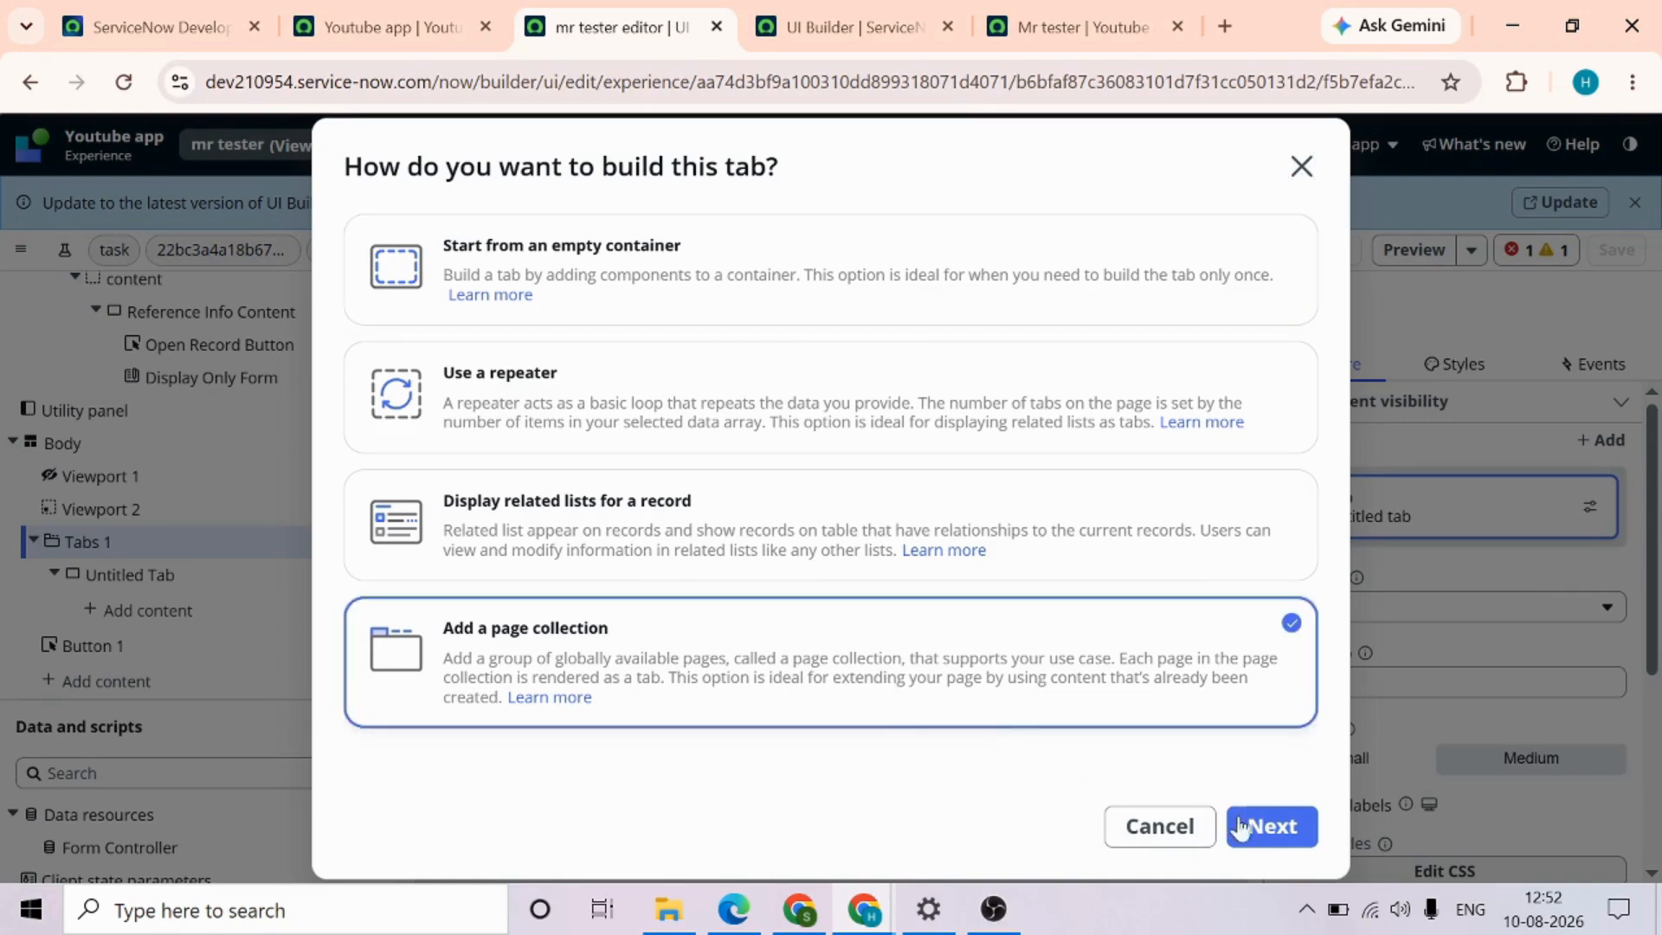
left_click(1269, 825)
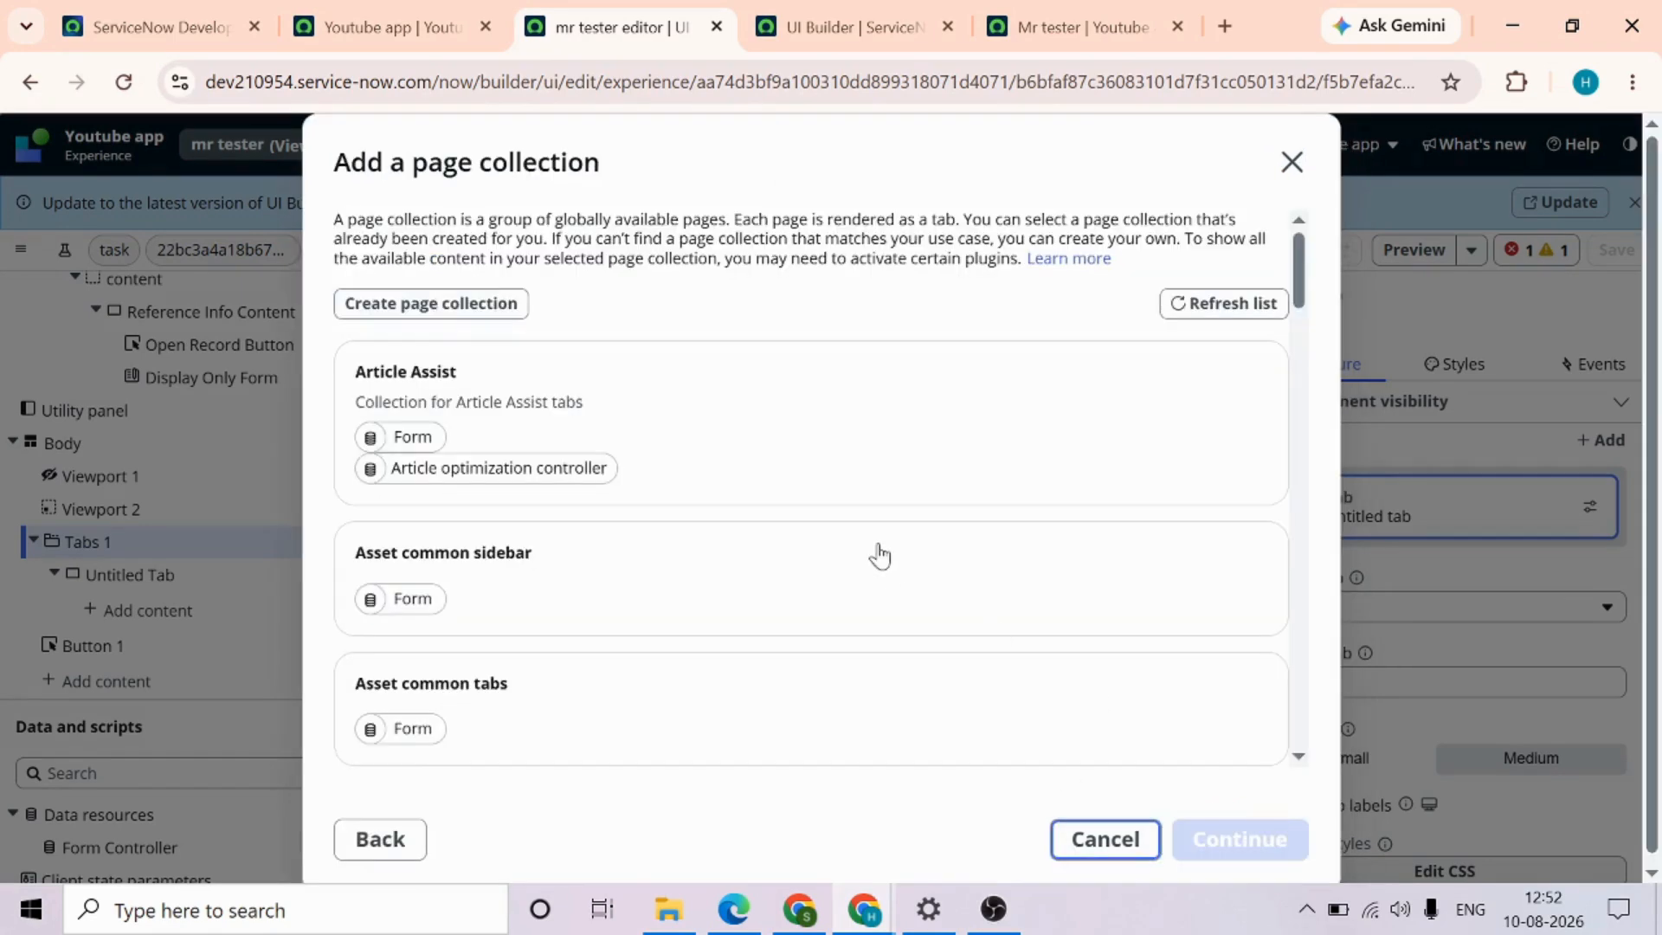
scroll(879, 554, "down", 15)
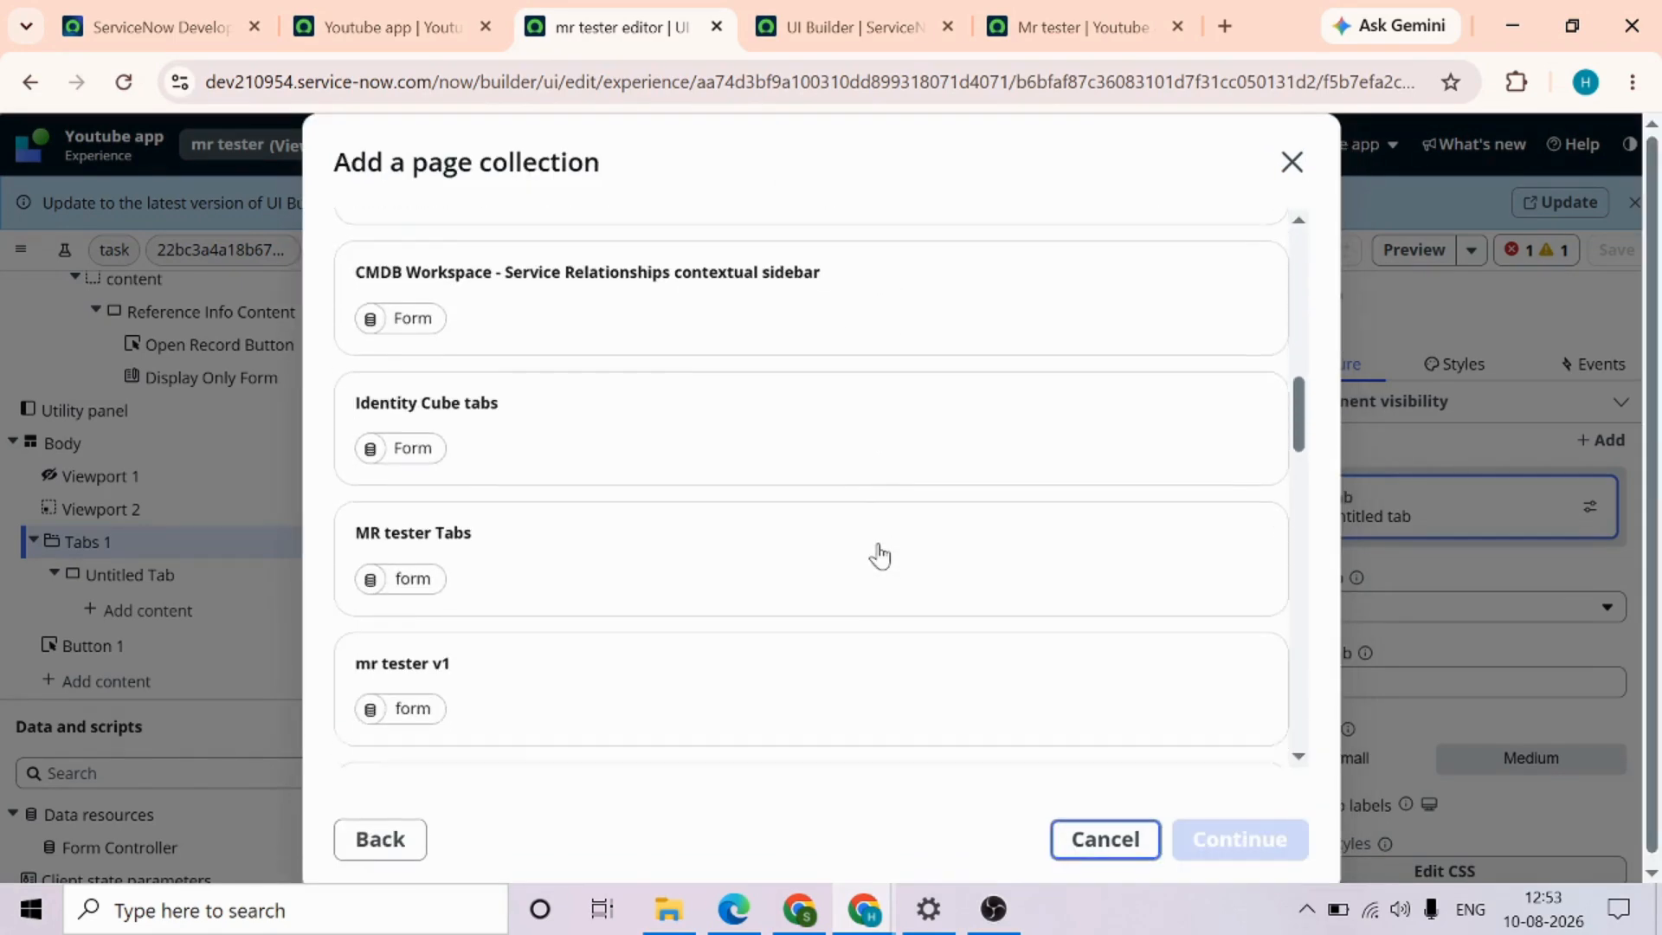
scroll(880, 555, "down", 5)
scroll(879, 555, "up", 3)
scroll(880, 555, "up", 2)
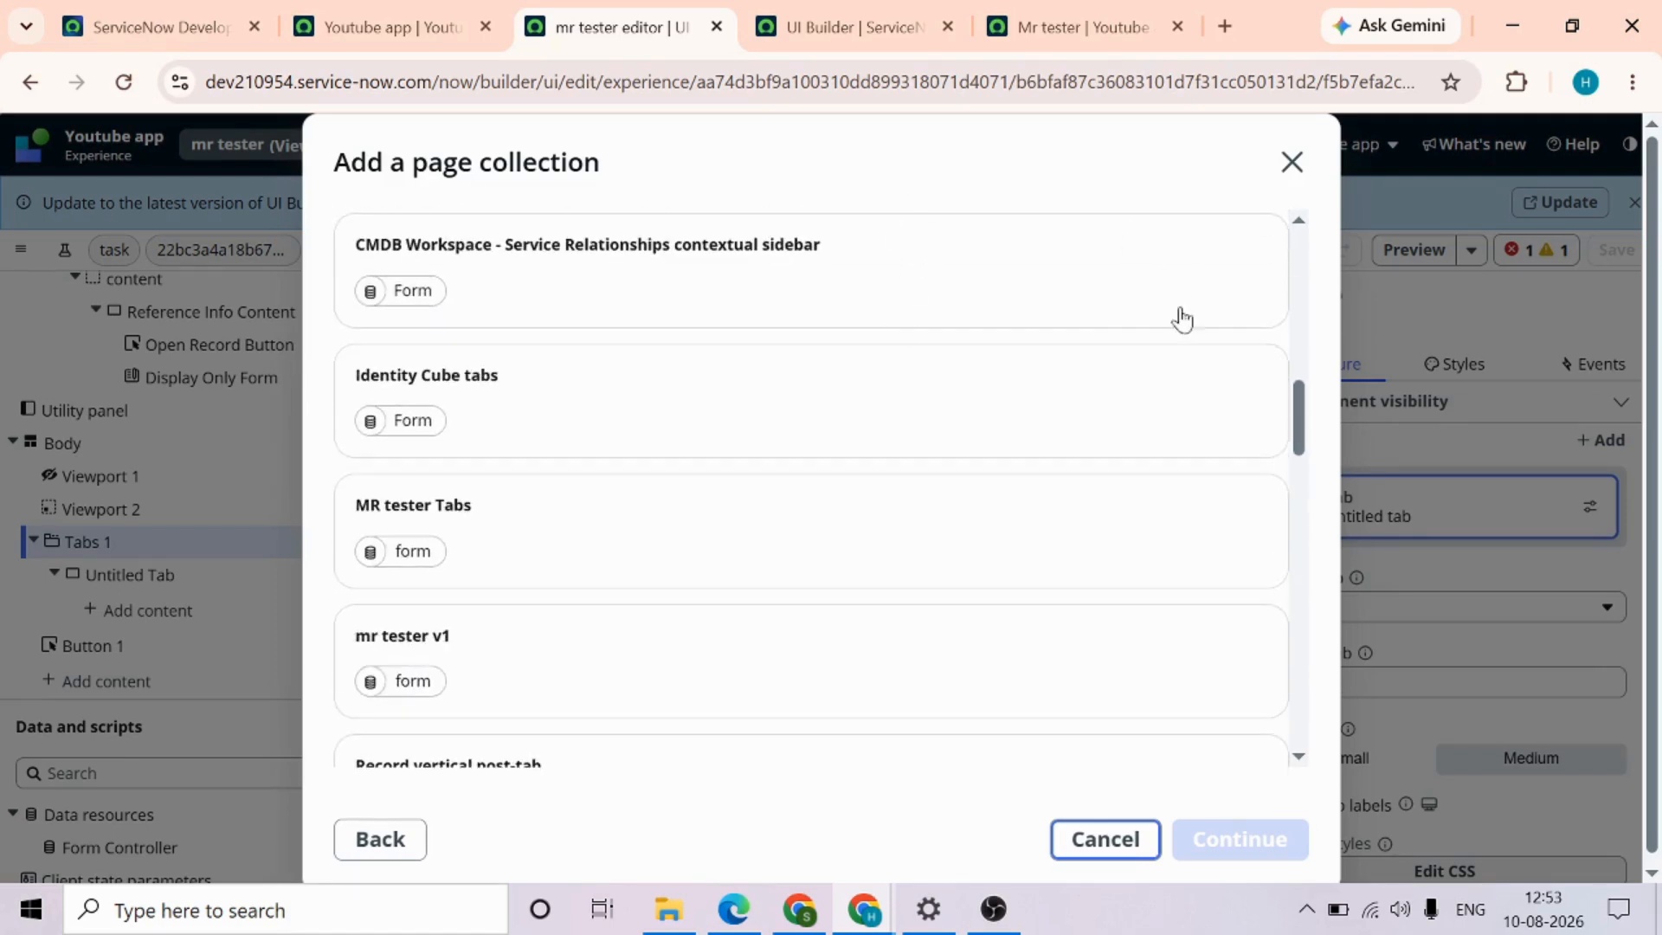
scroll(1005, 557, "up", 1)
Compare the component and type of each mr tester entry in the UI Builder page collections list with the collections offered for the tab
left_click(870, 28)
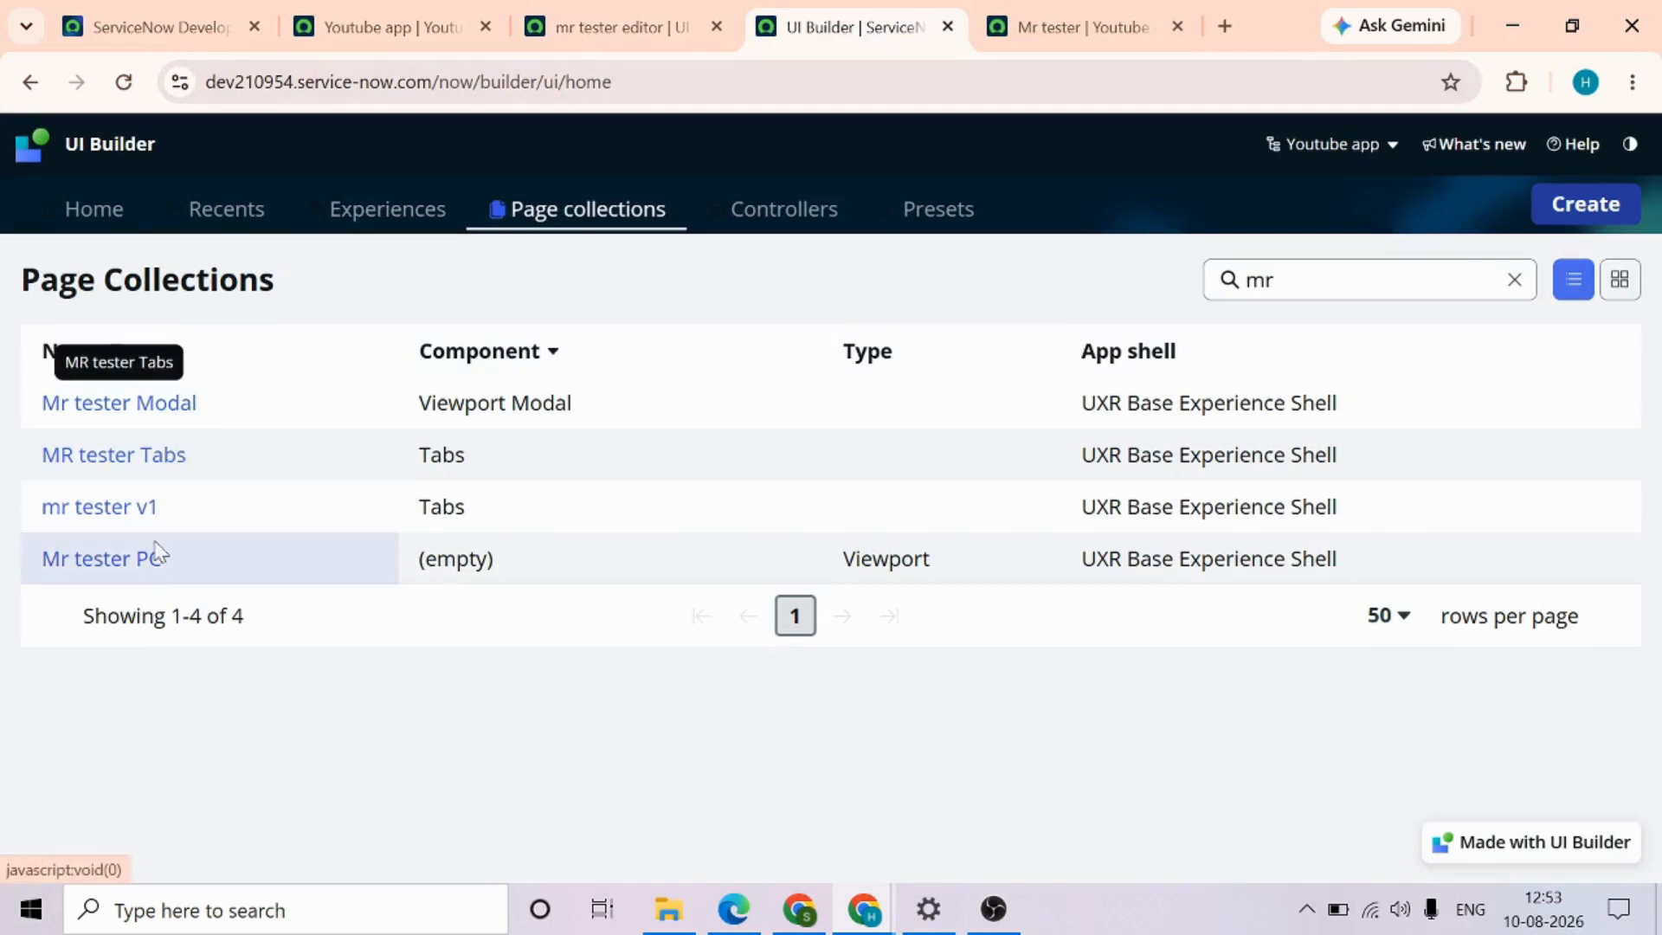
left_click(611, 11)
scroll(682, 524, "up", 1)
scroll(681, 524, "down", 2)
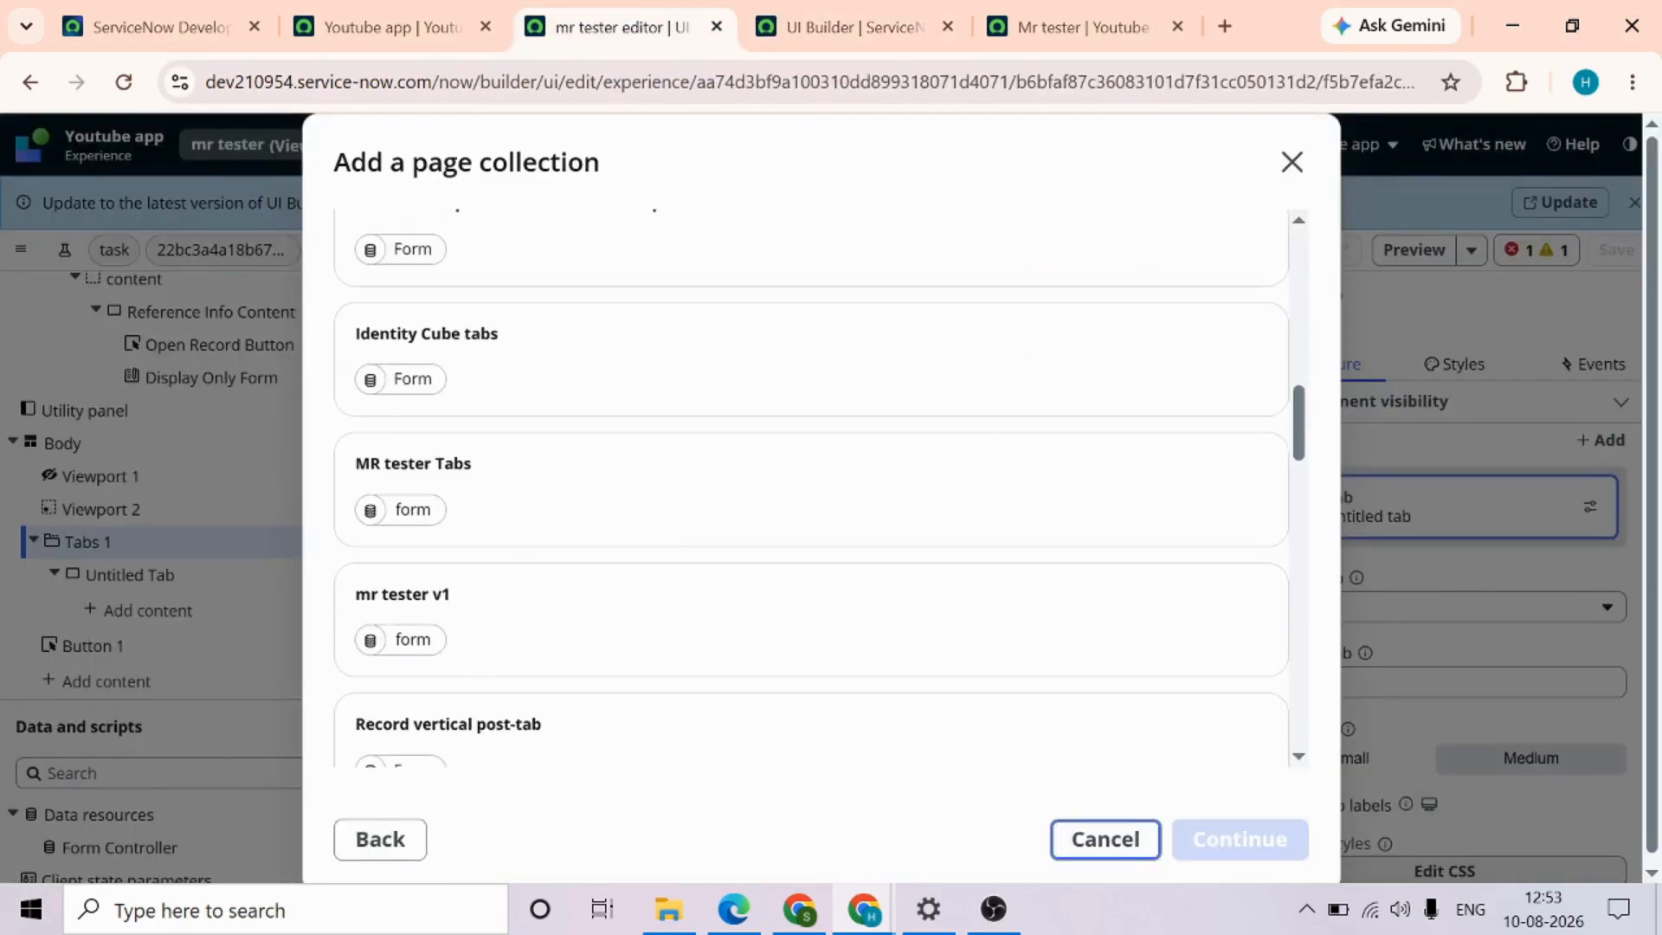
left_click(848, 29)
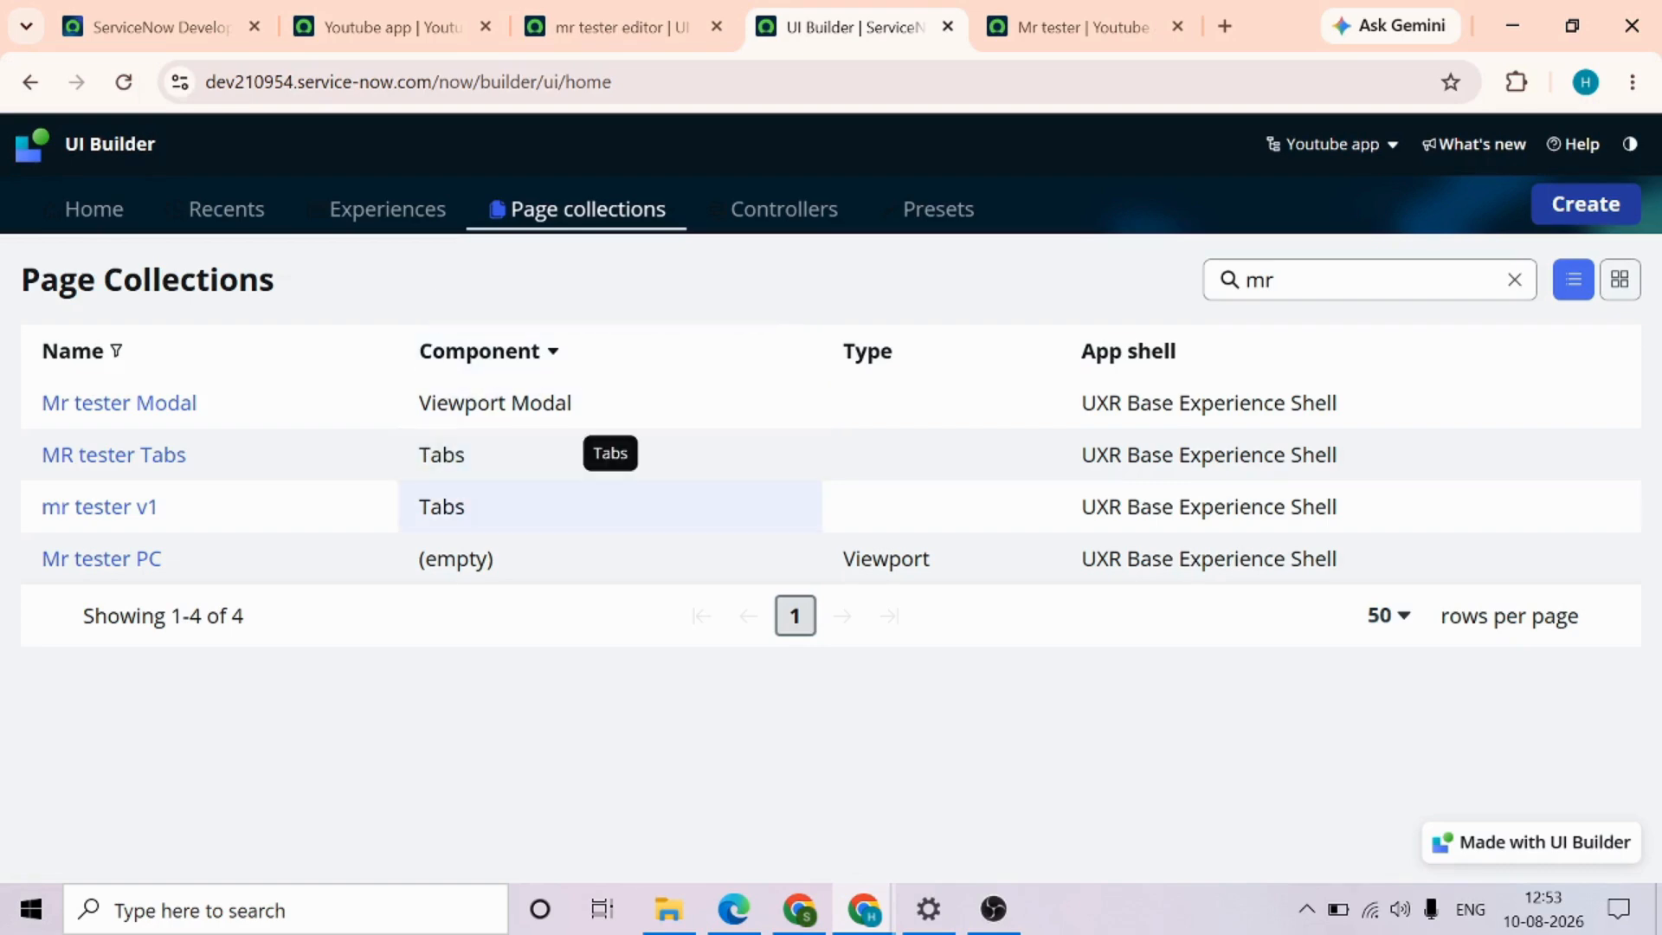
left_click(610, 20)
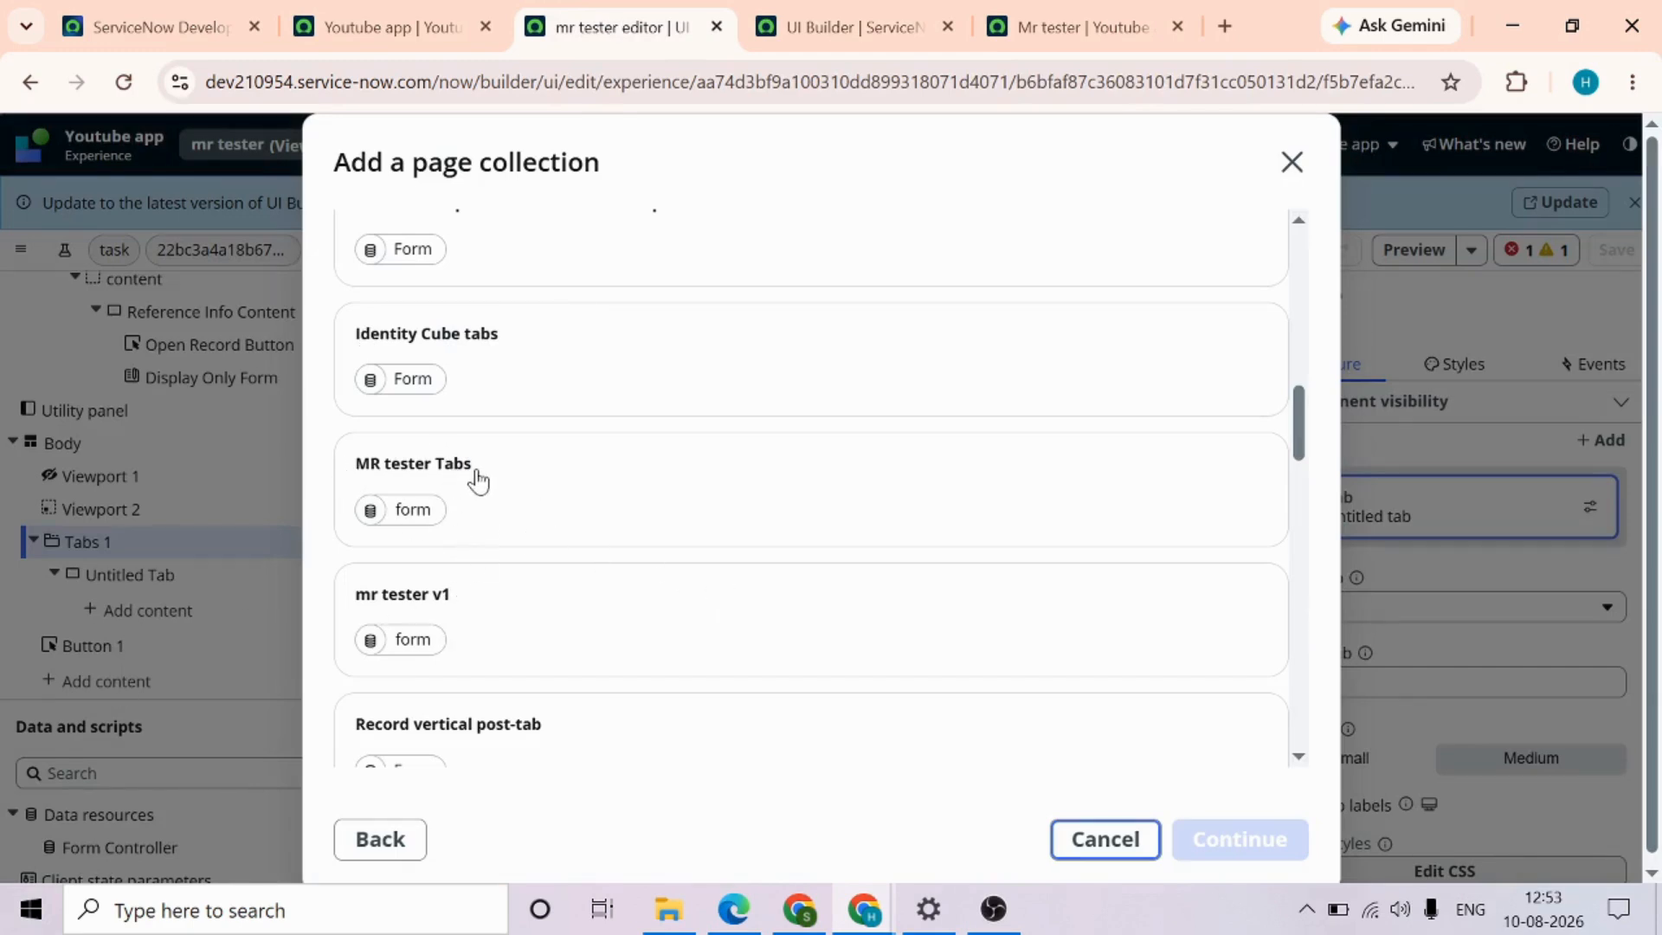
left_click(880, 28)
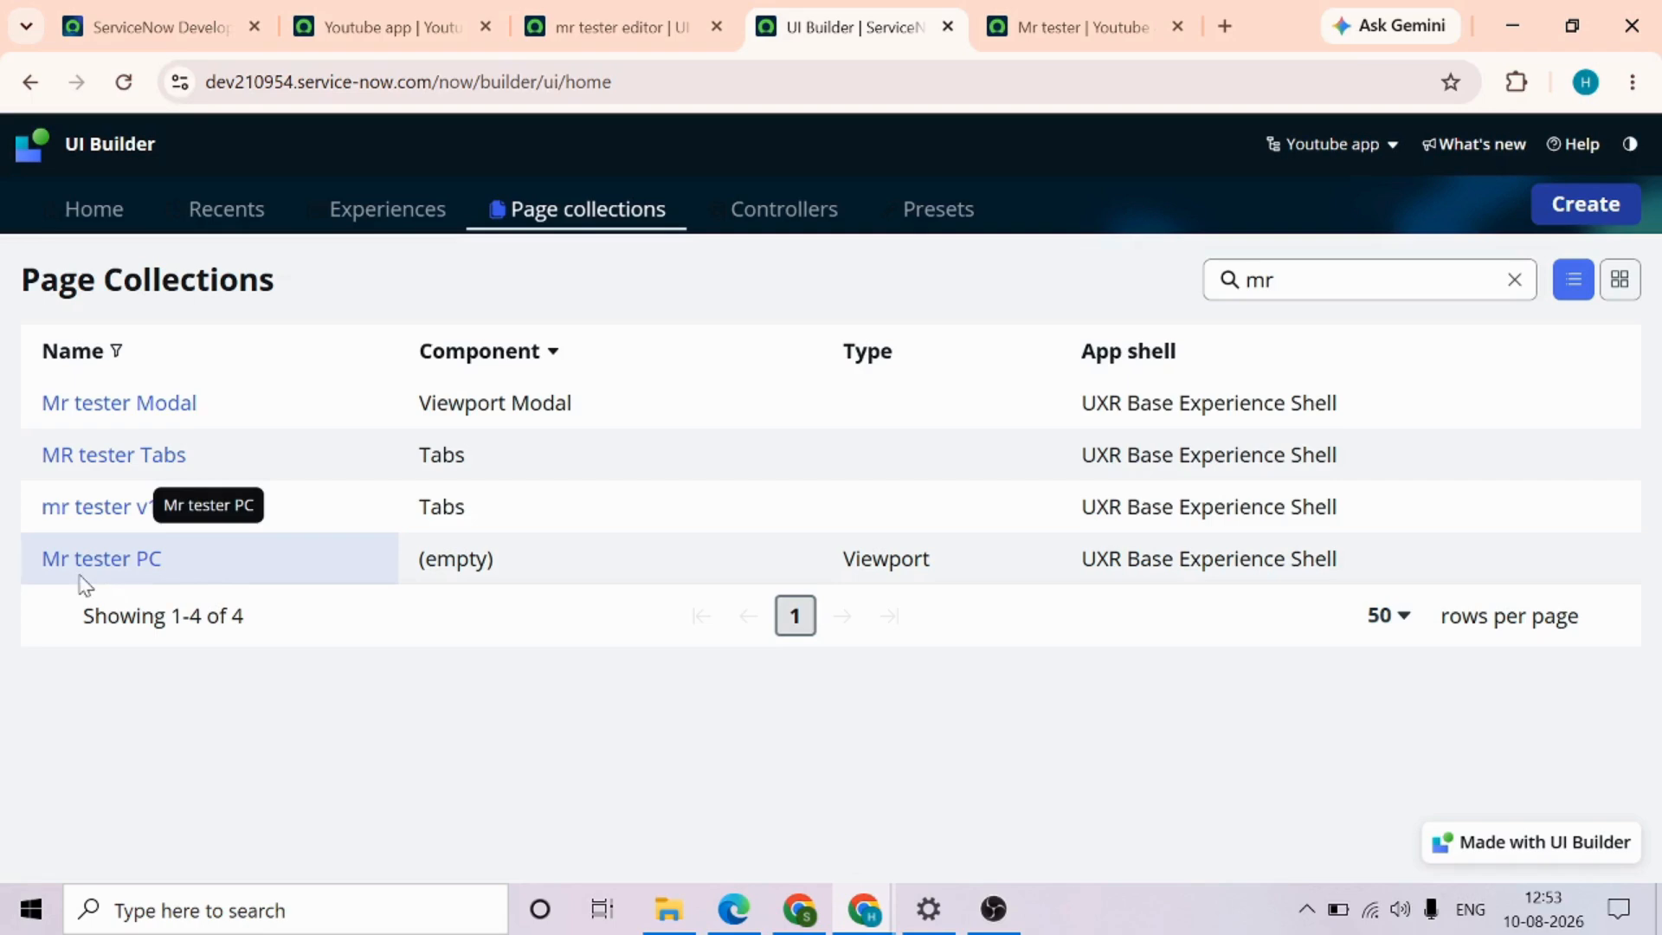
left_click_drag(86, 584, 17, 580)
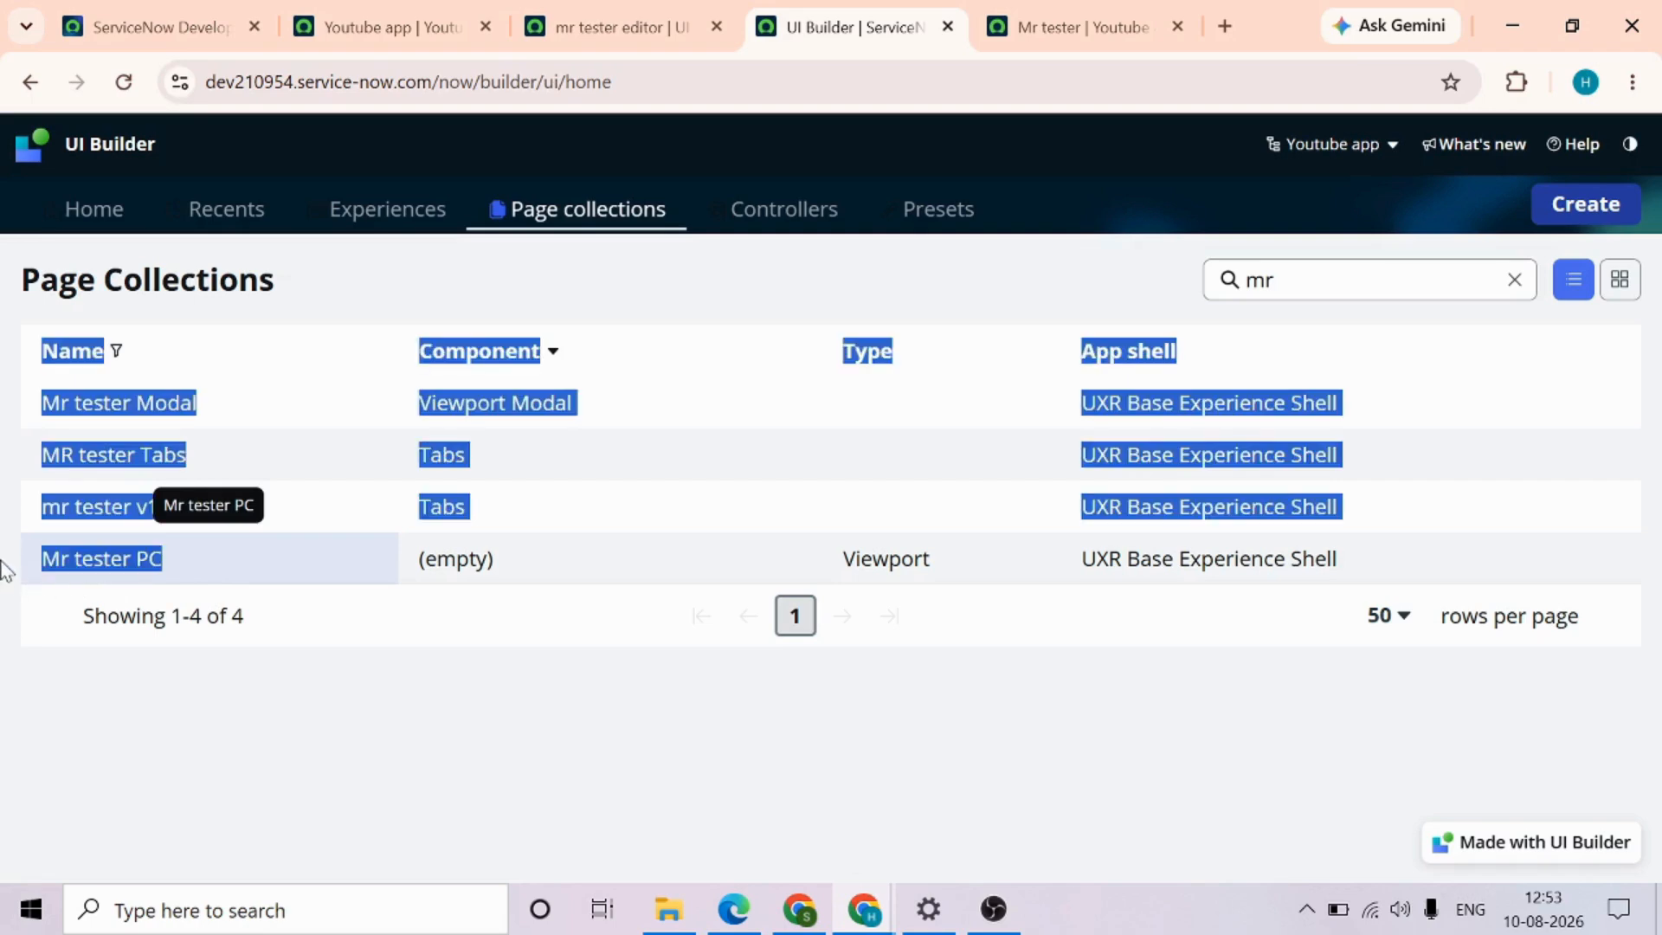
left_click(812, 575)
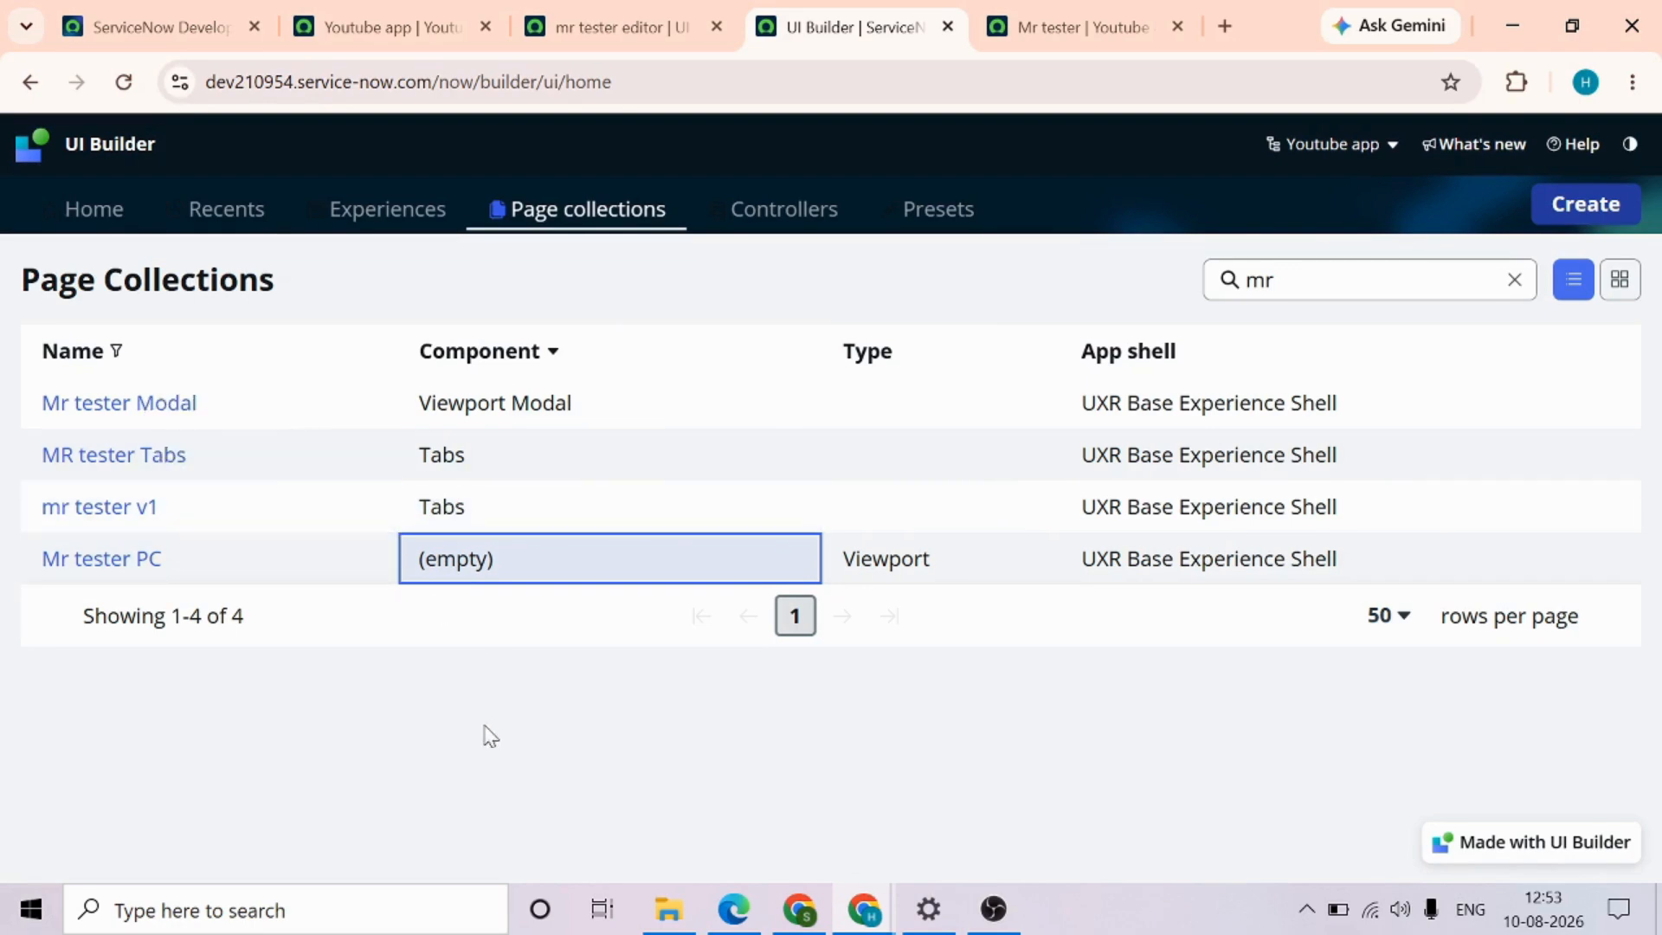
Back in the page editor, add the MR tester Tabs page collection to Tabs 1 and save the page
left_click(648, 19)
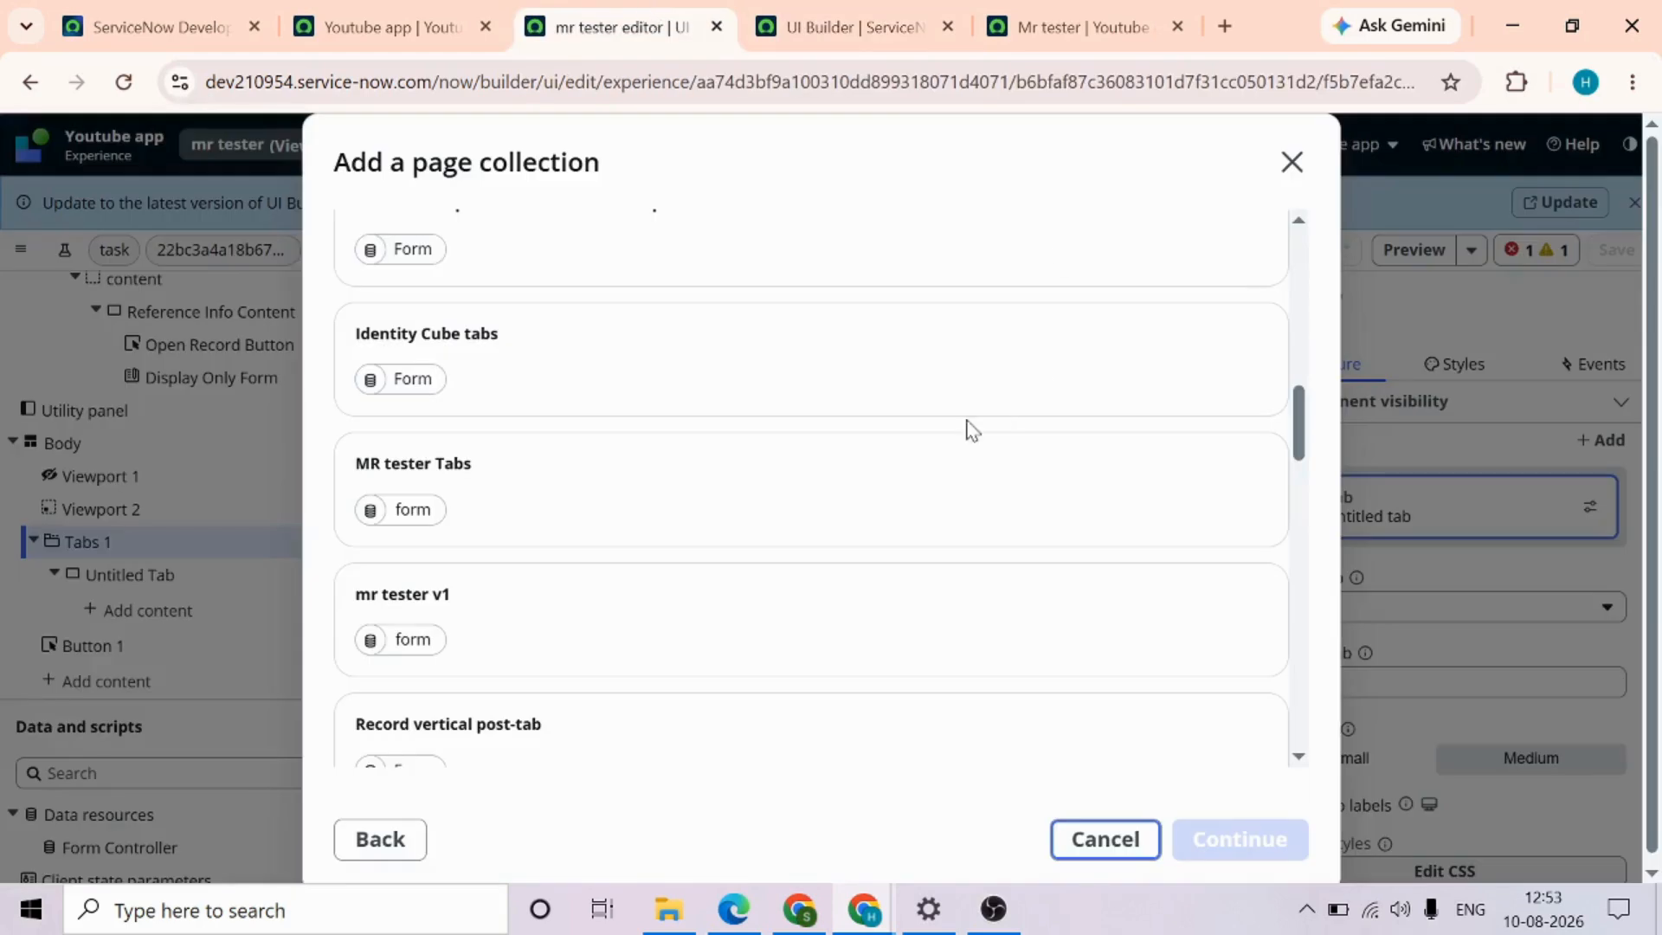
scroll(756, 679, "down", 2)
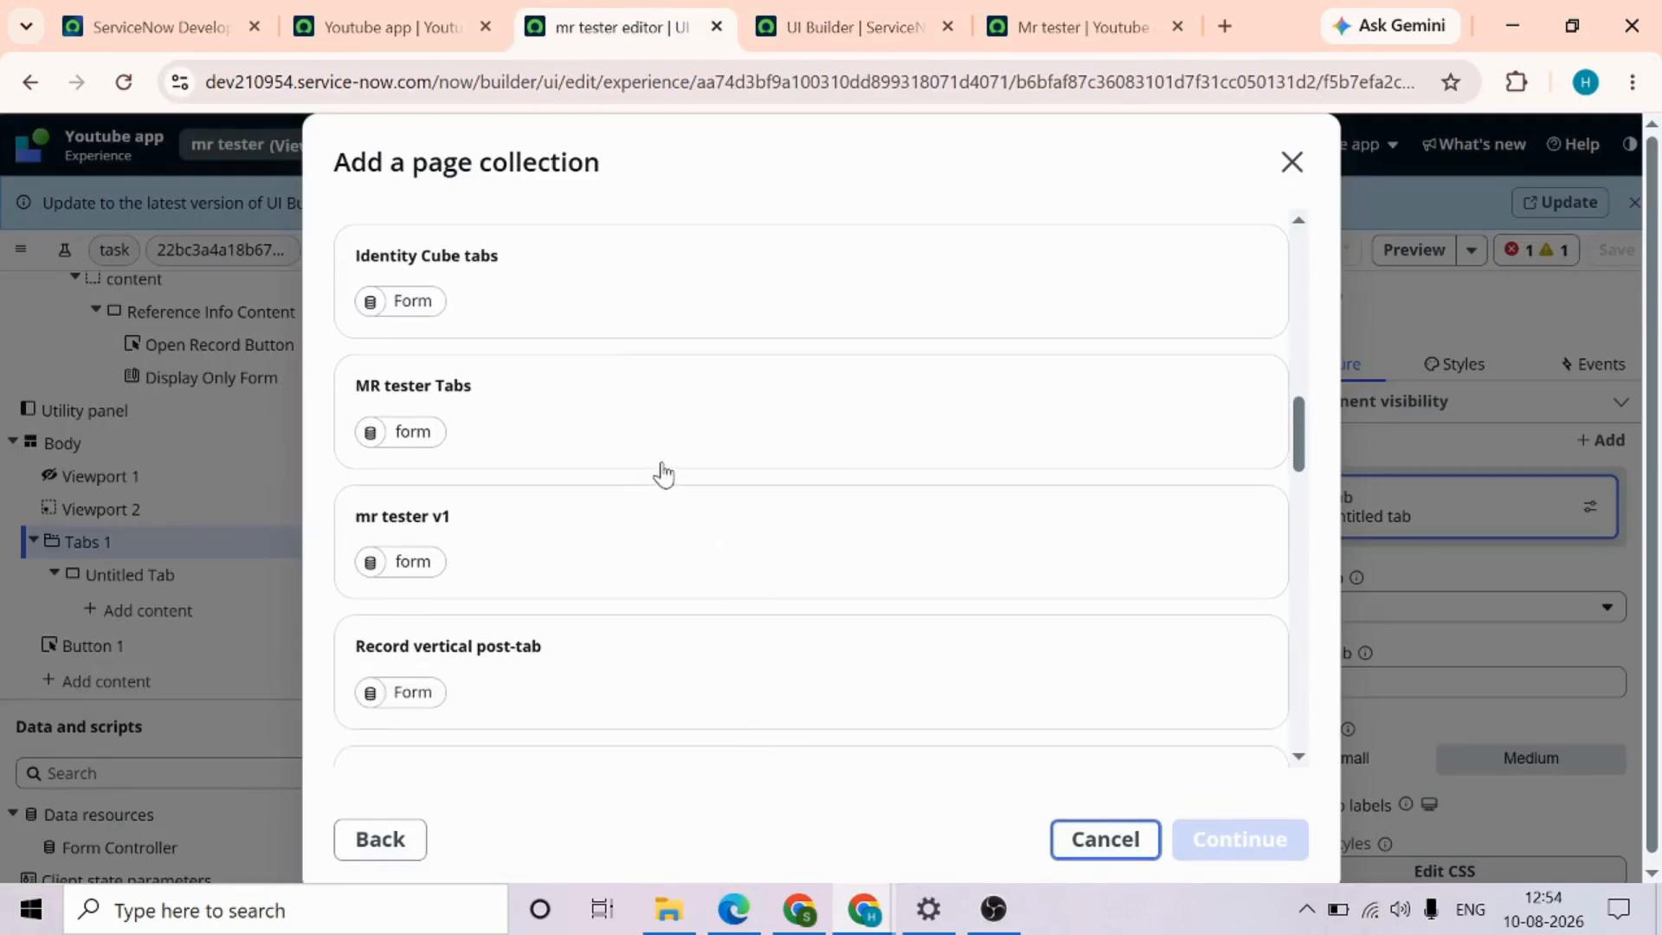
scroll(702, 556, "down", 1)
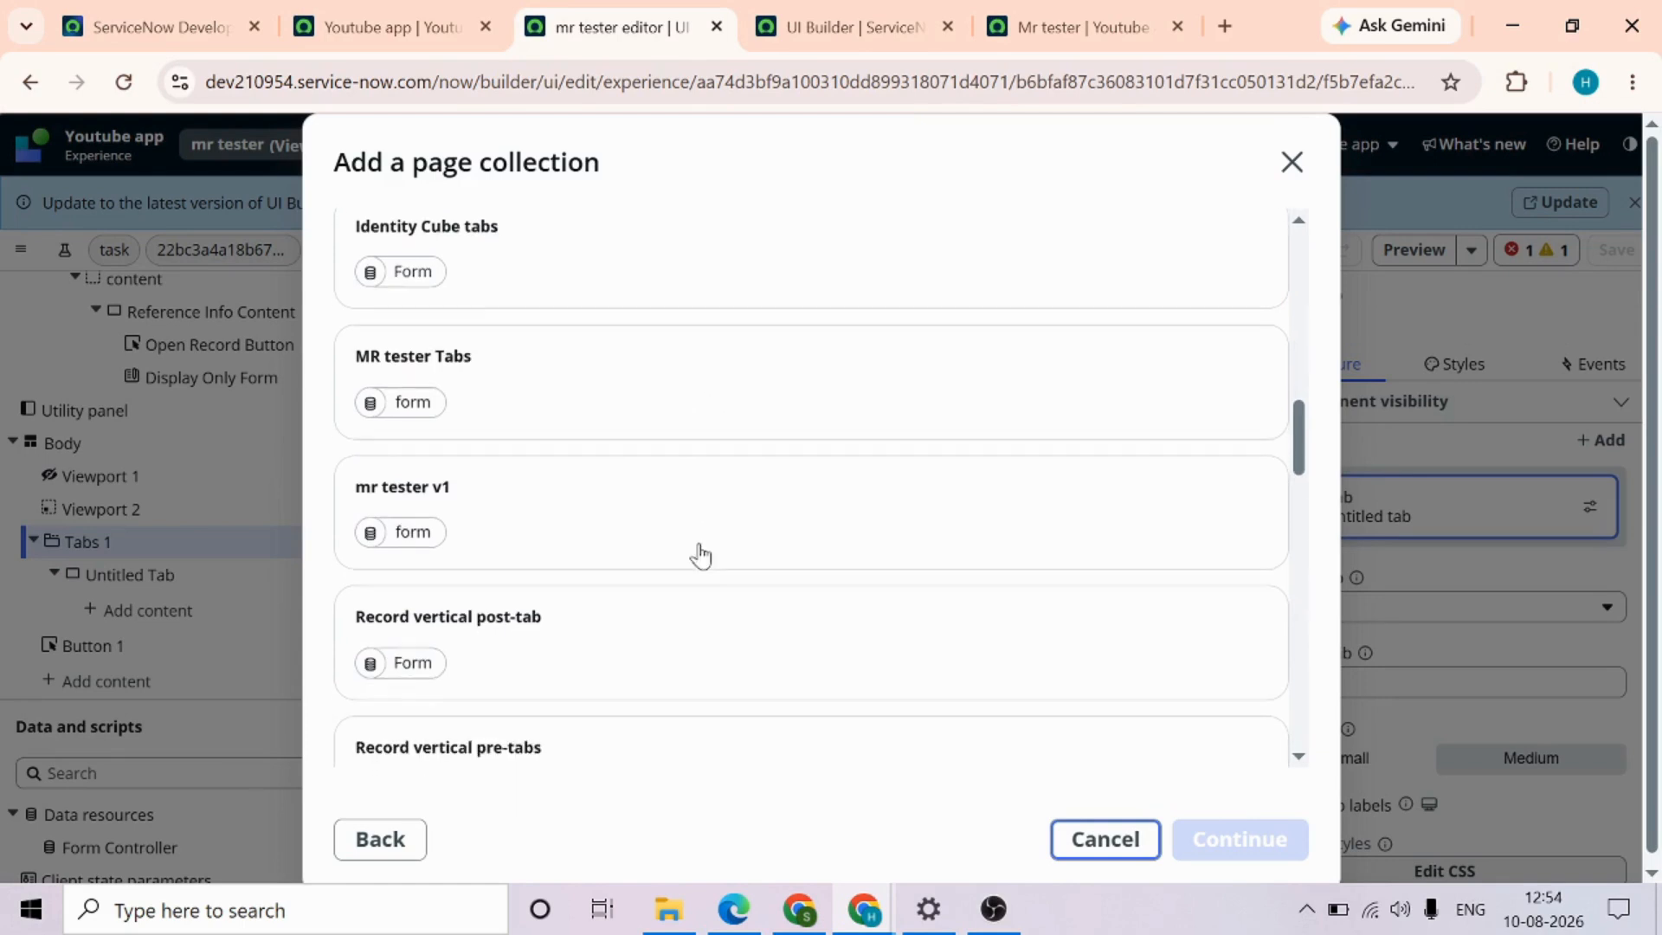
scroll(701, 556, "up", 1)
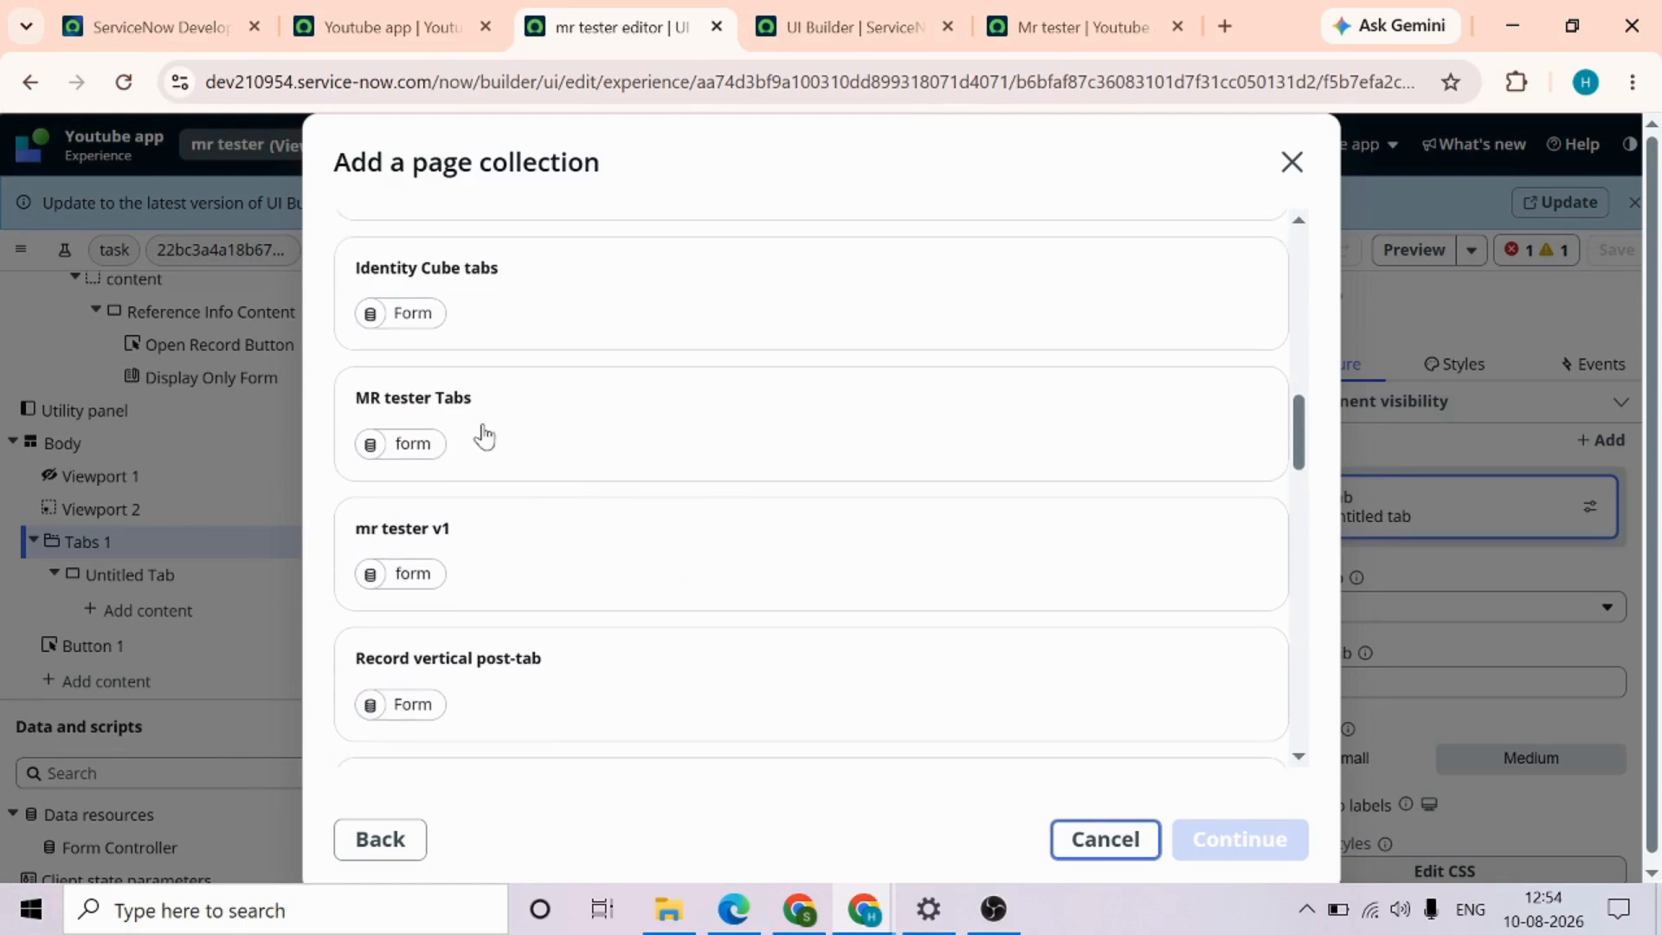
left_click(586, 441)
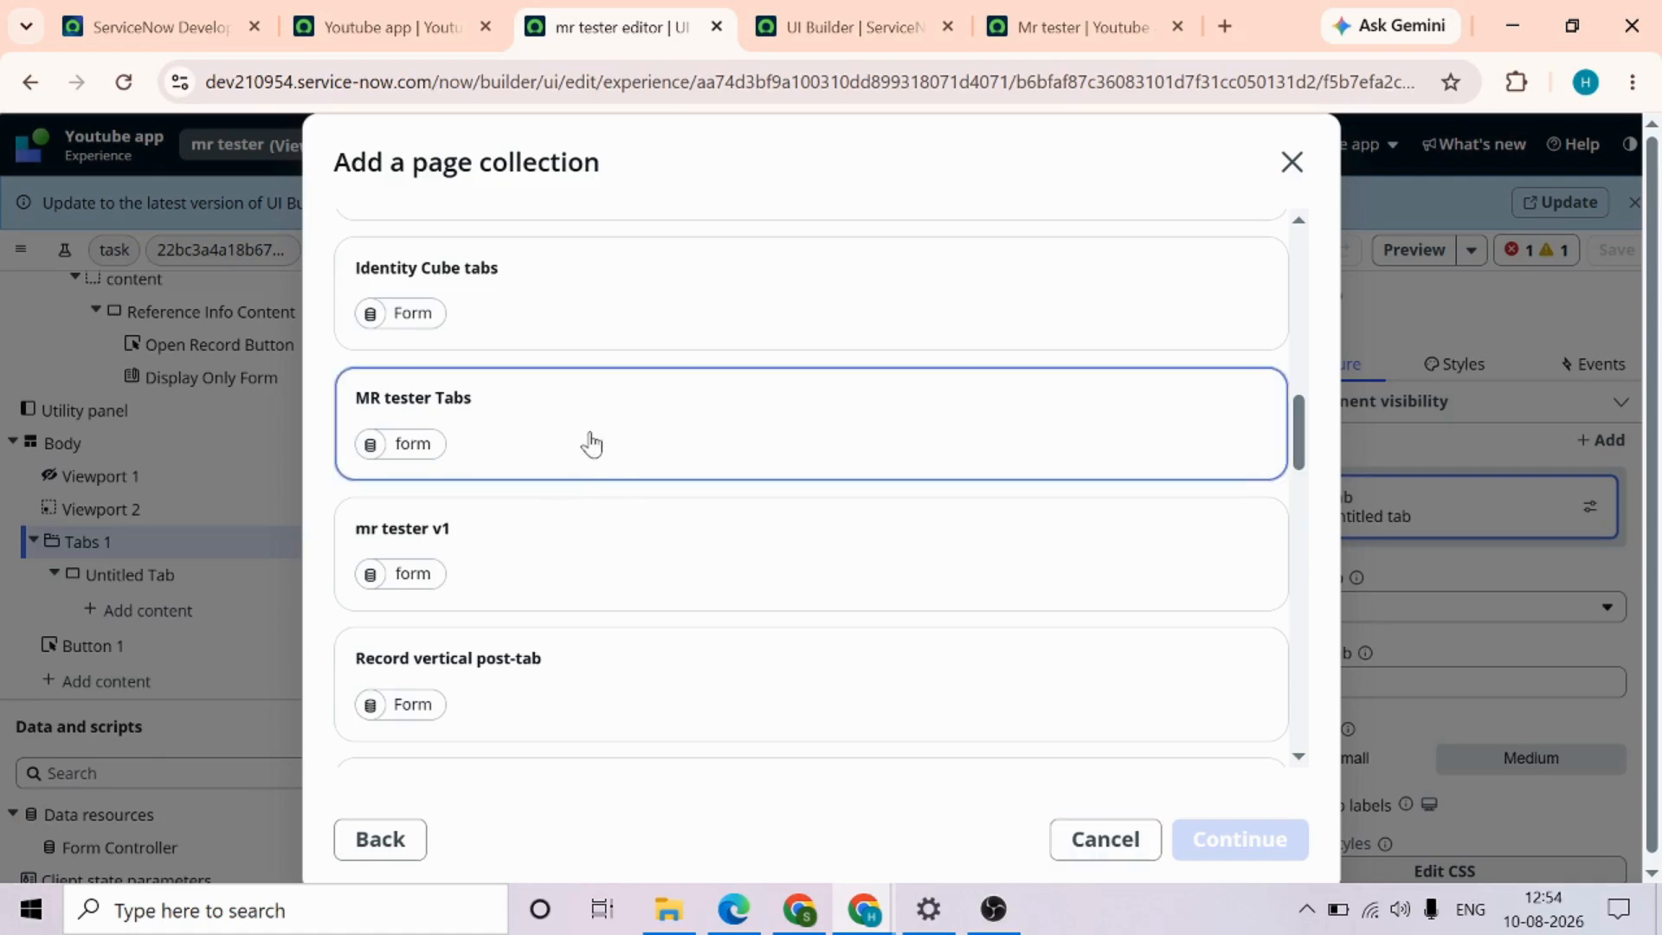
left_click(1241, 839)
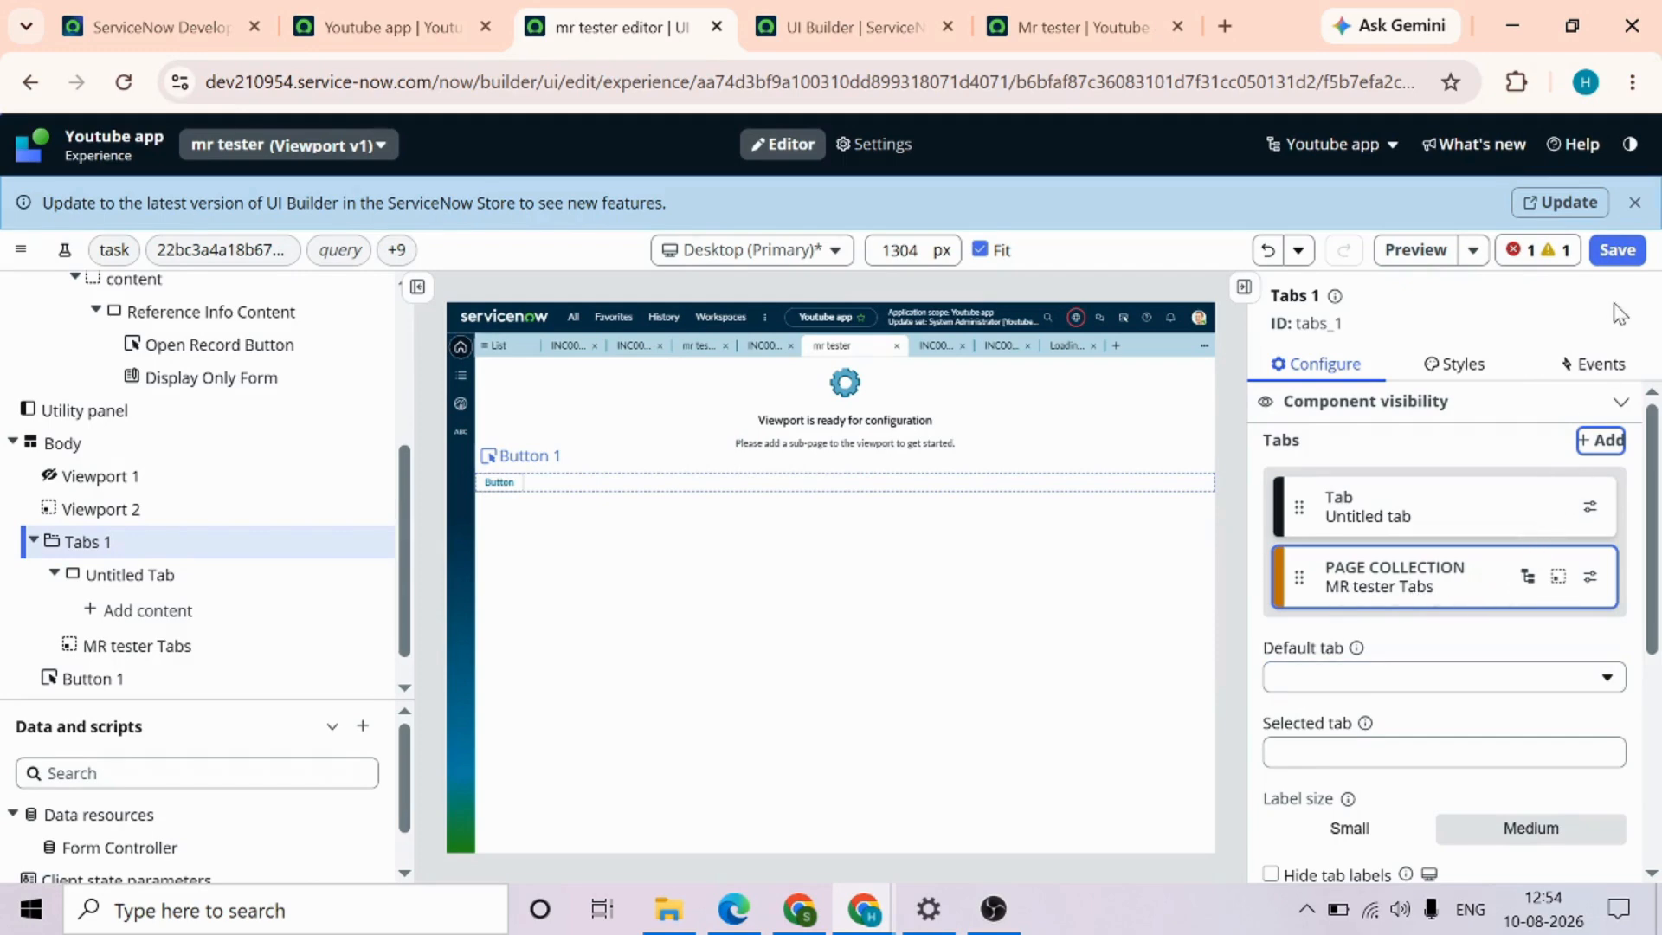
left_click(1617, 251)
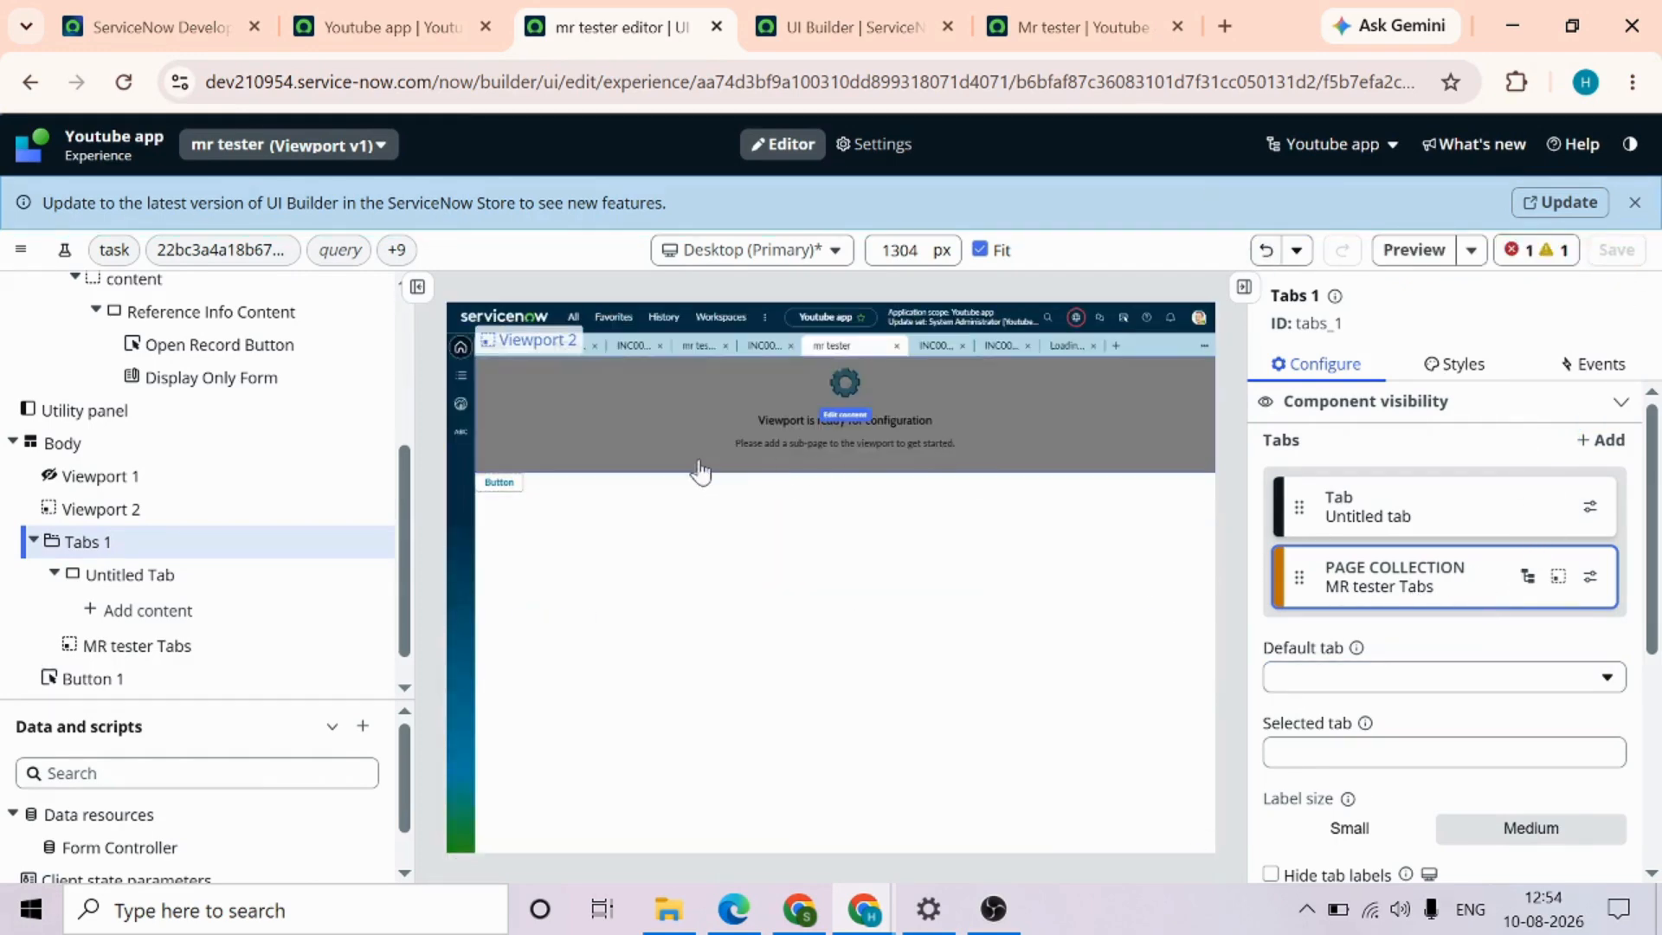
Reload the live mr tester page to check how the page collection's tabs render
left_click(1045, 36)
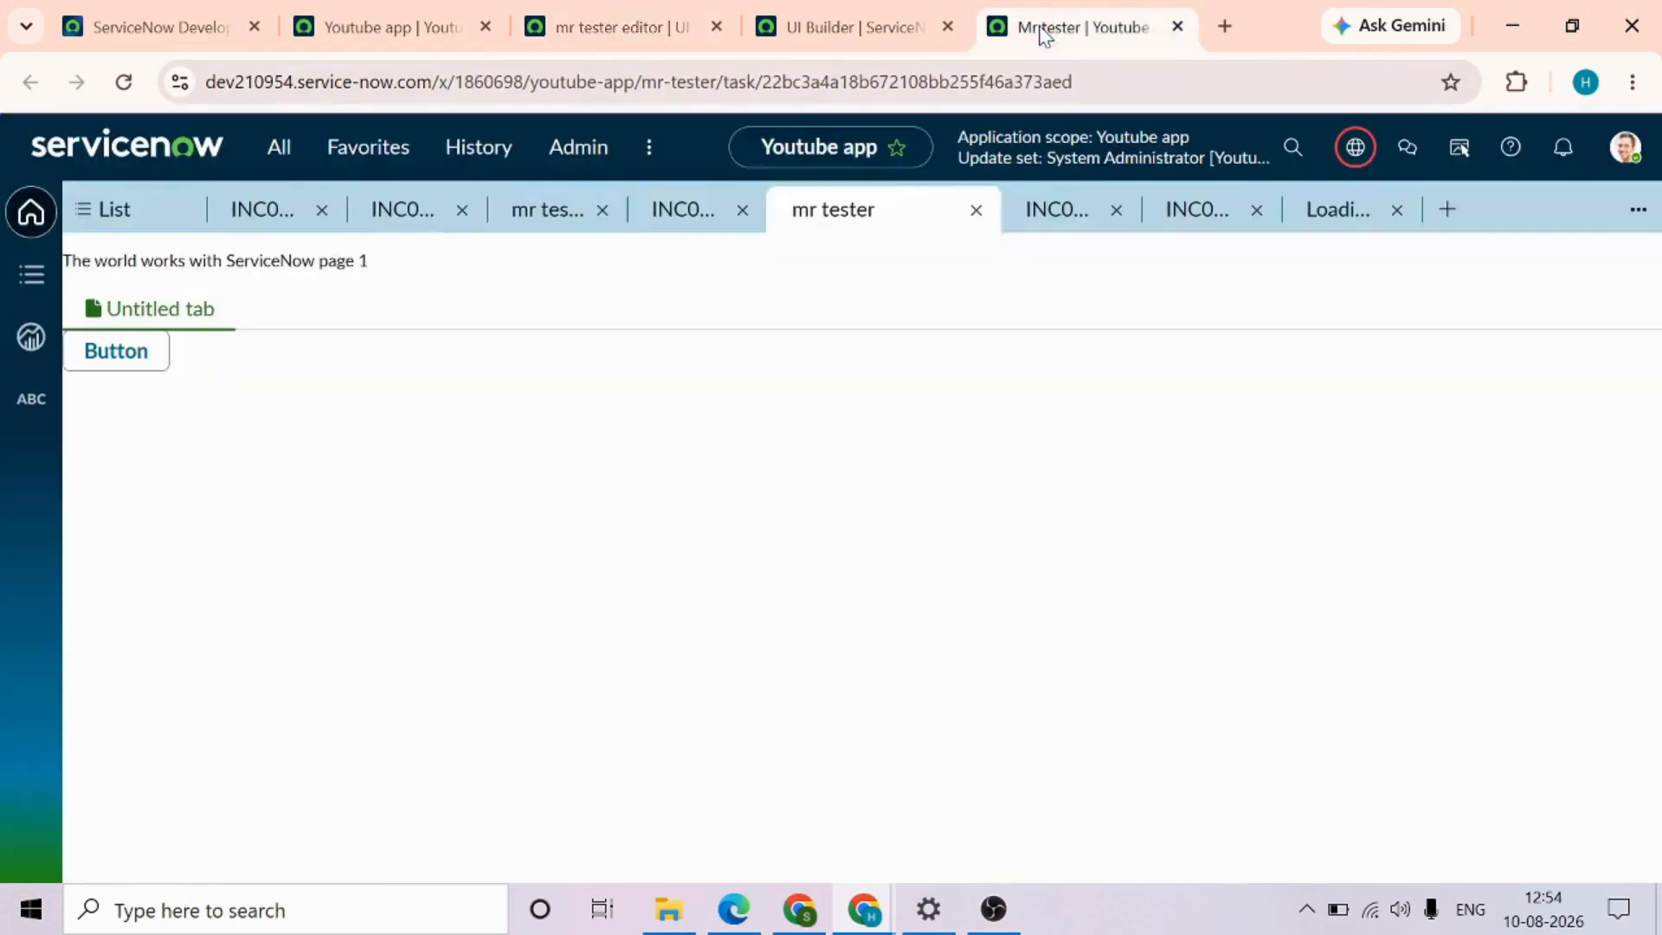
left_click(771, 83)
key("Return")
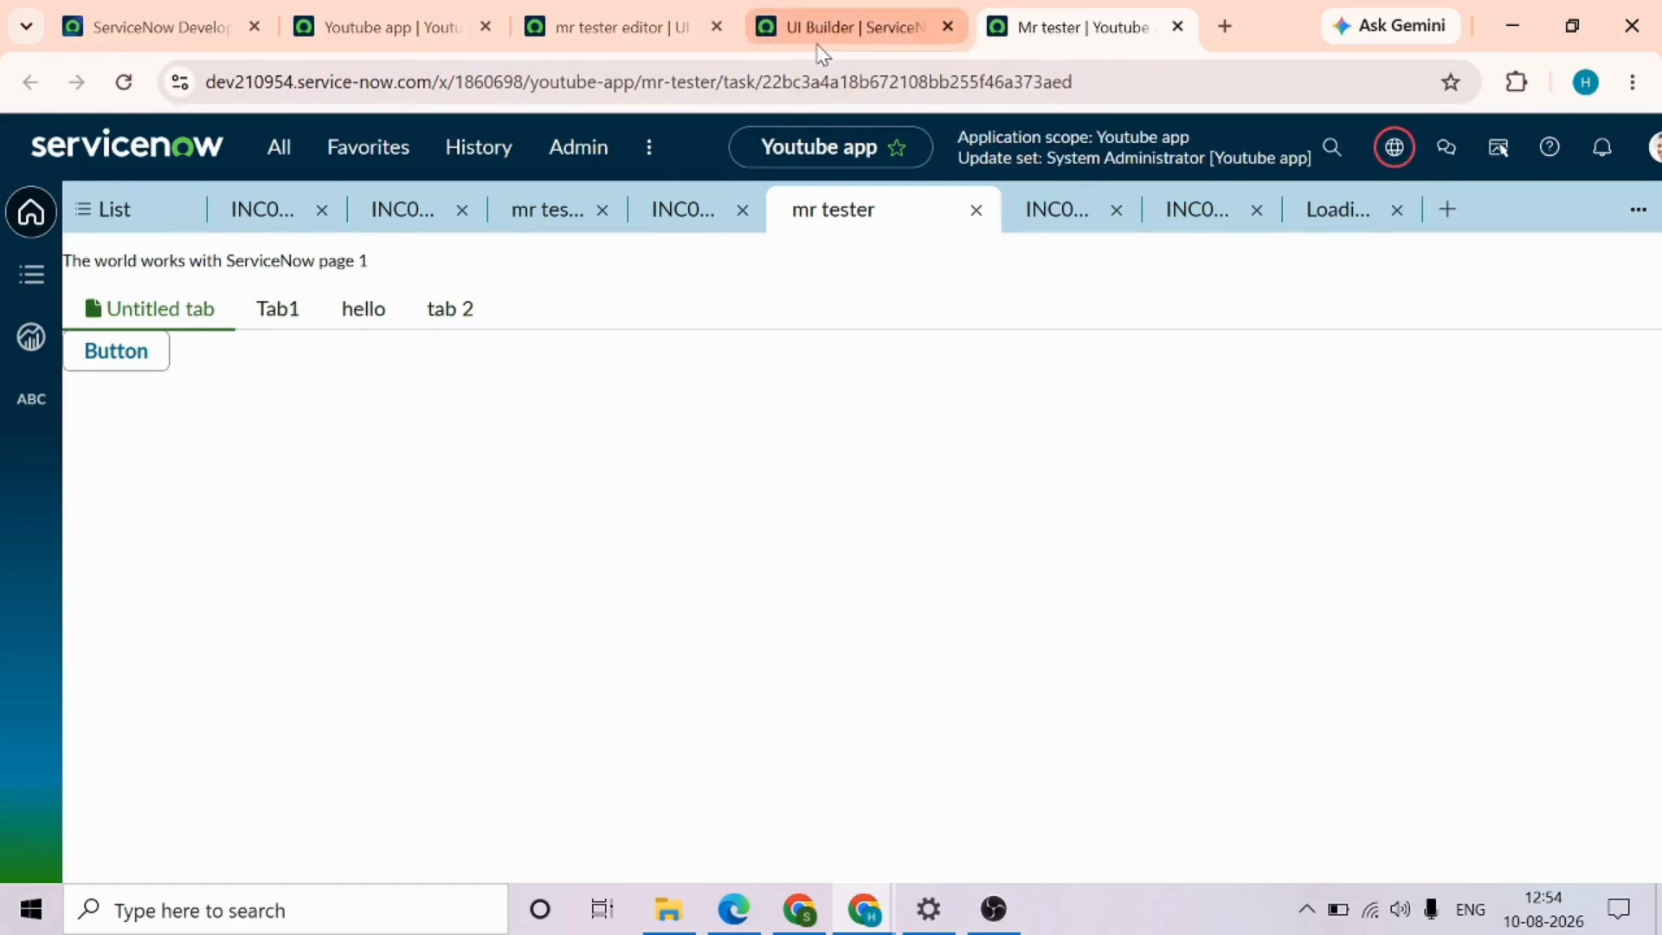
Open the MR tester Tabs page collection in UI Builder and compare its pages with the tabs on the live page
left_click(844, 28)
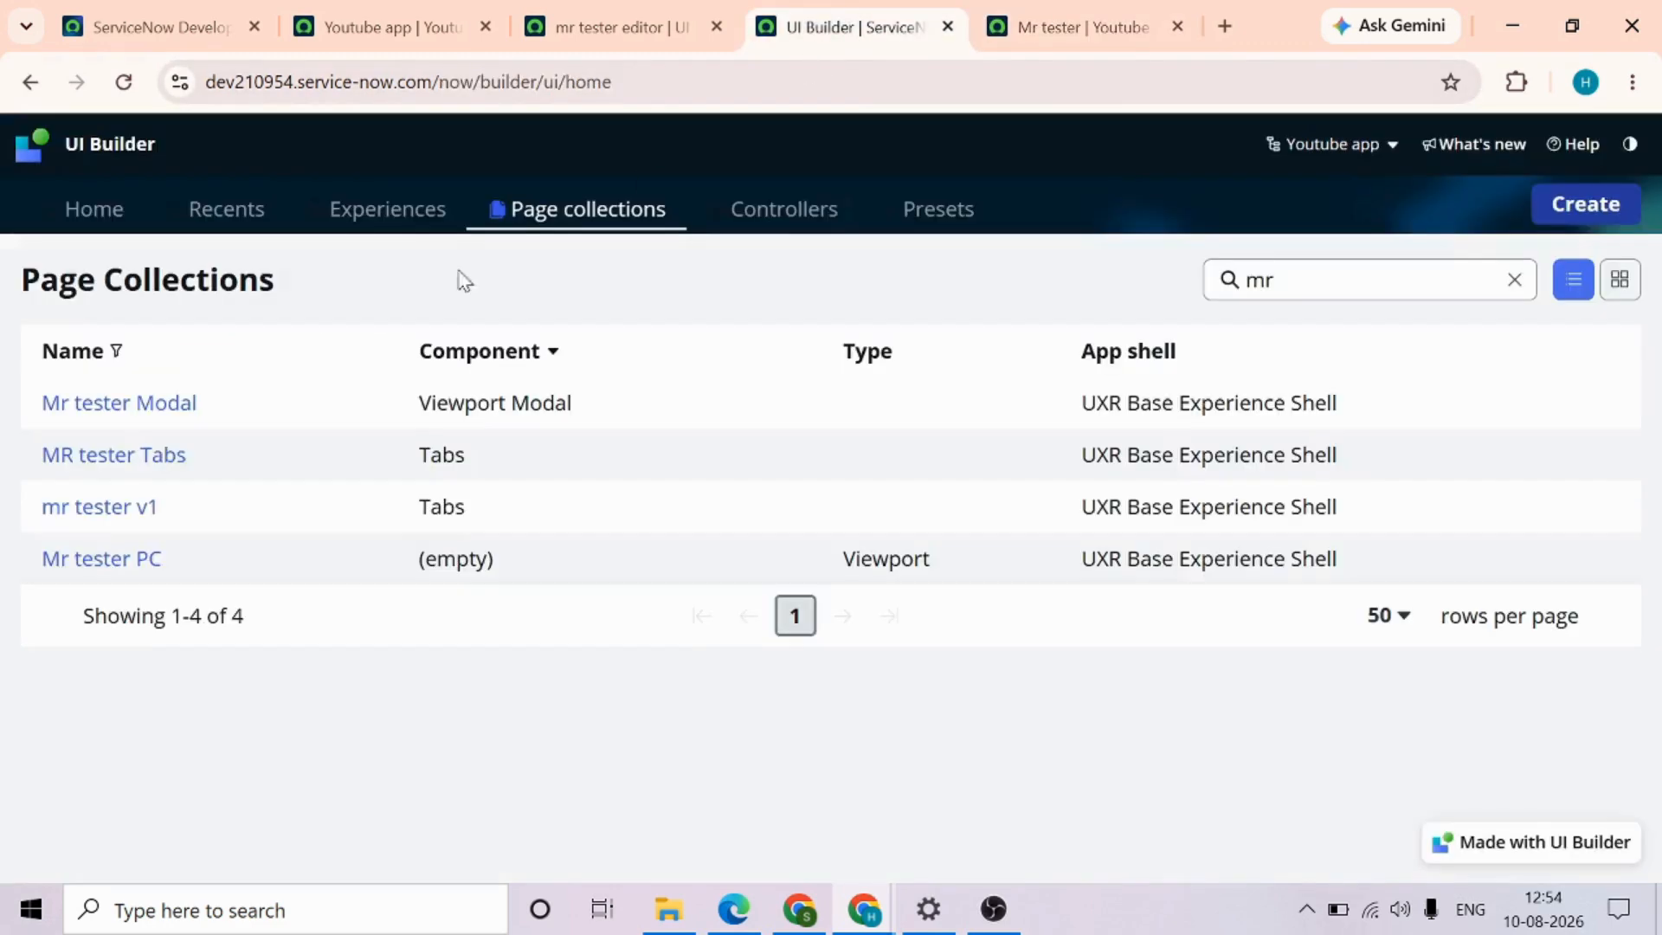
left_click(170, 472)
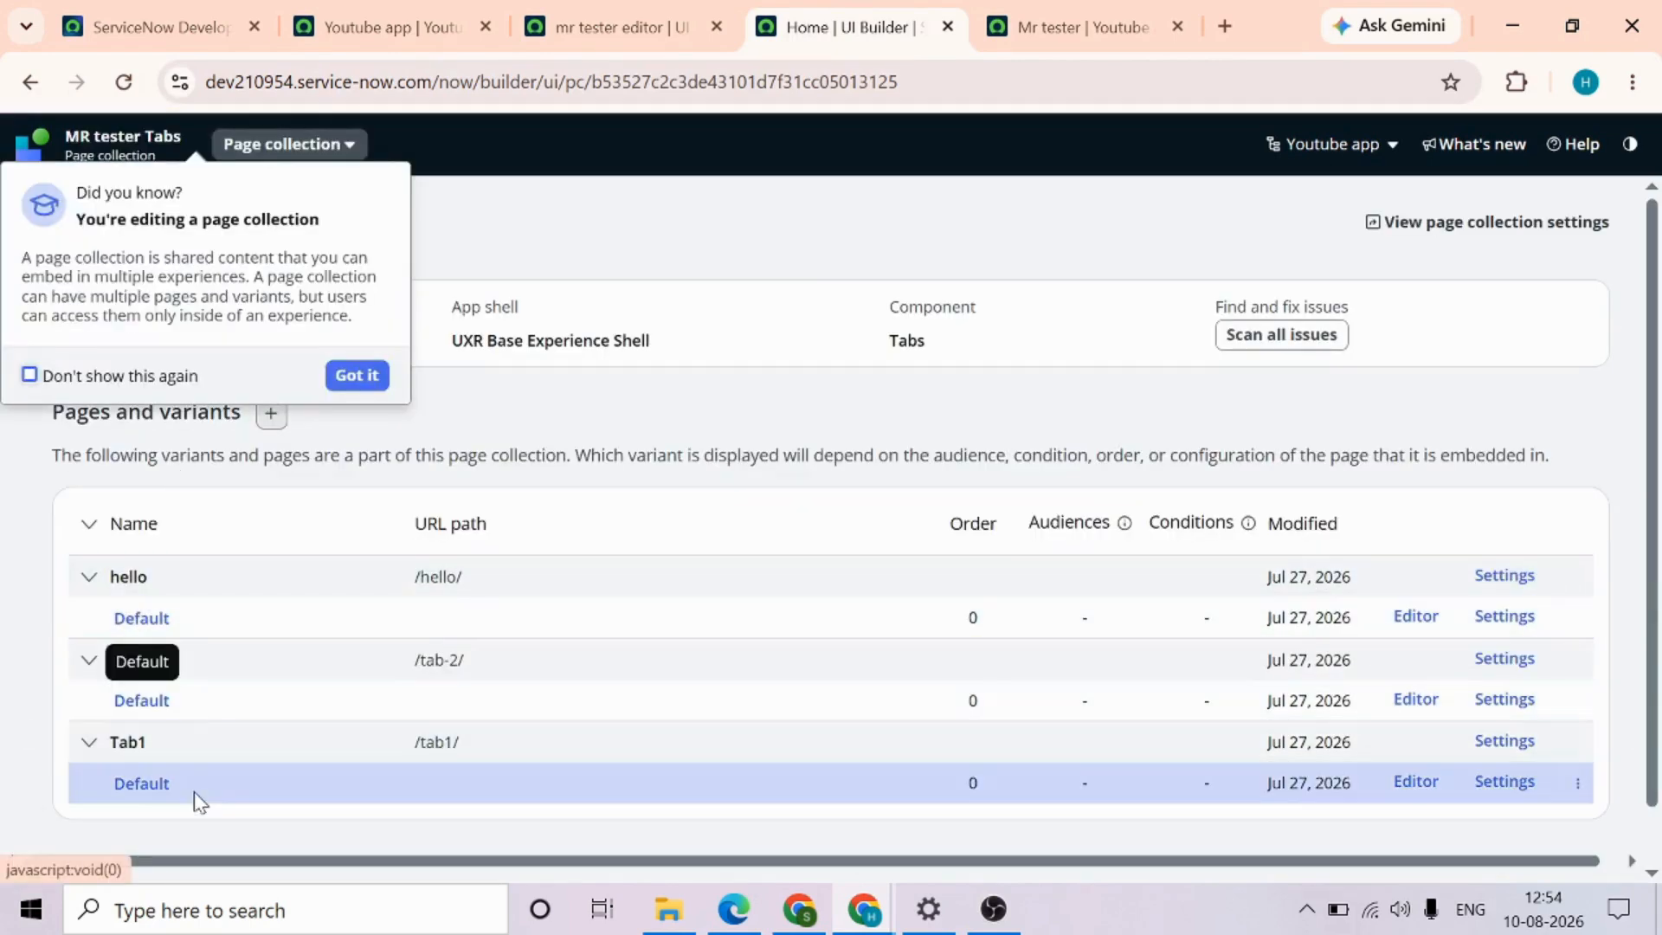
left_click(364, 377)
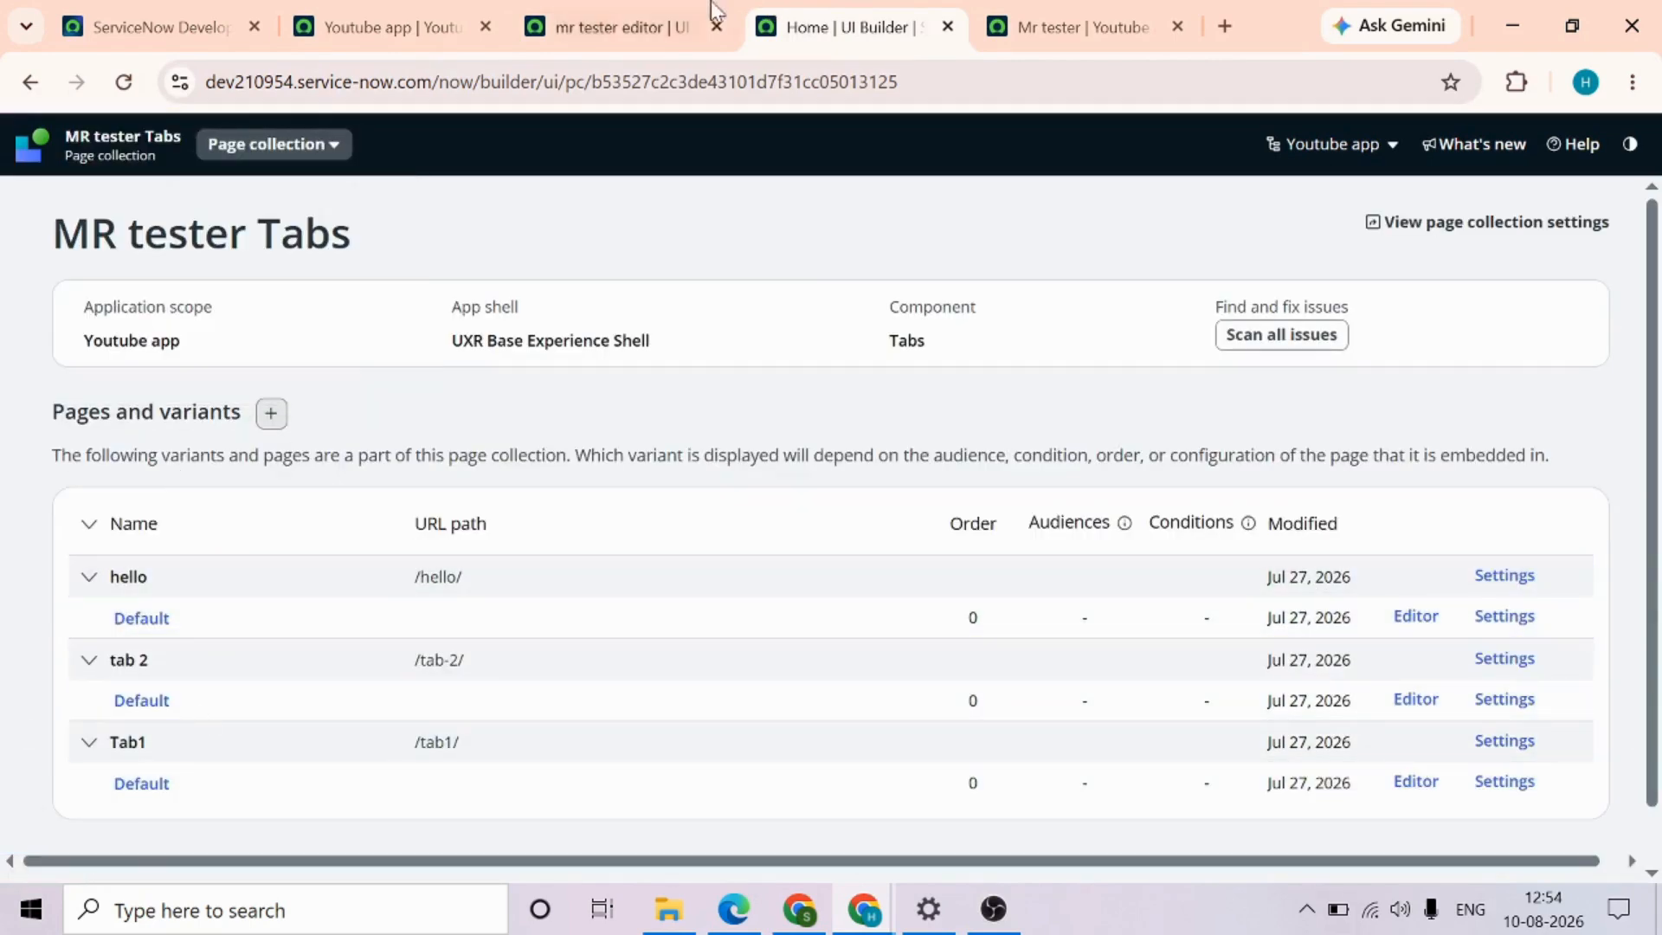
left_click(1051, 12)
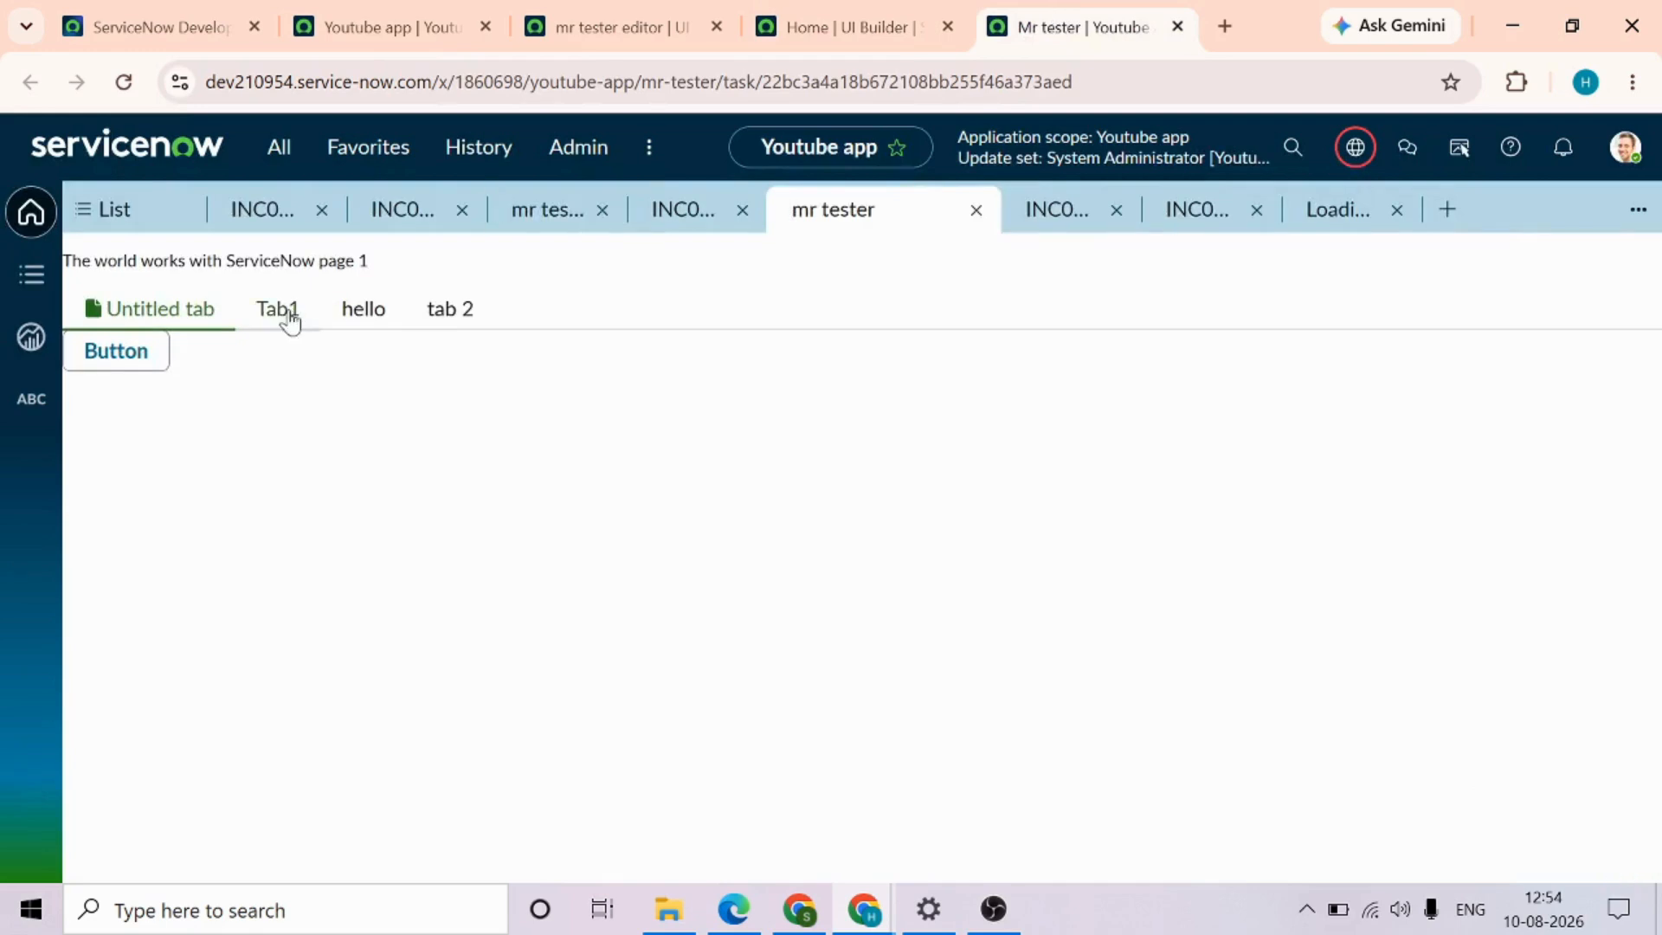
In the page editor, delete the Untitled tab from Tabs 1 and save the page
left_click(583, 19)
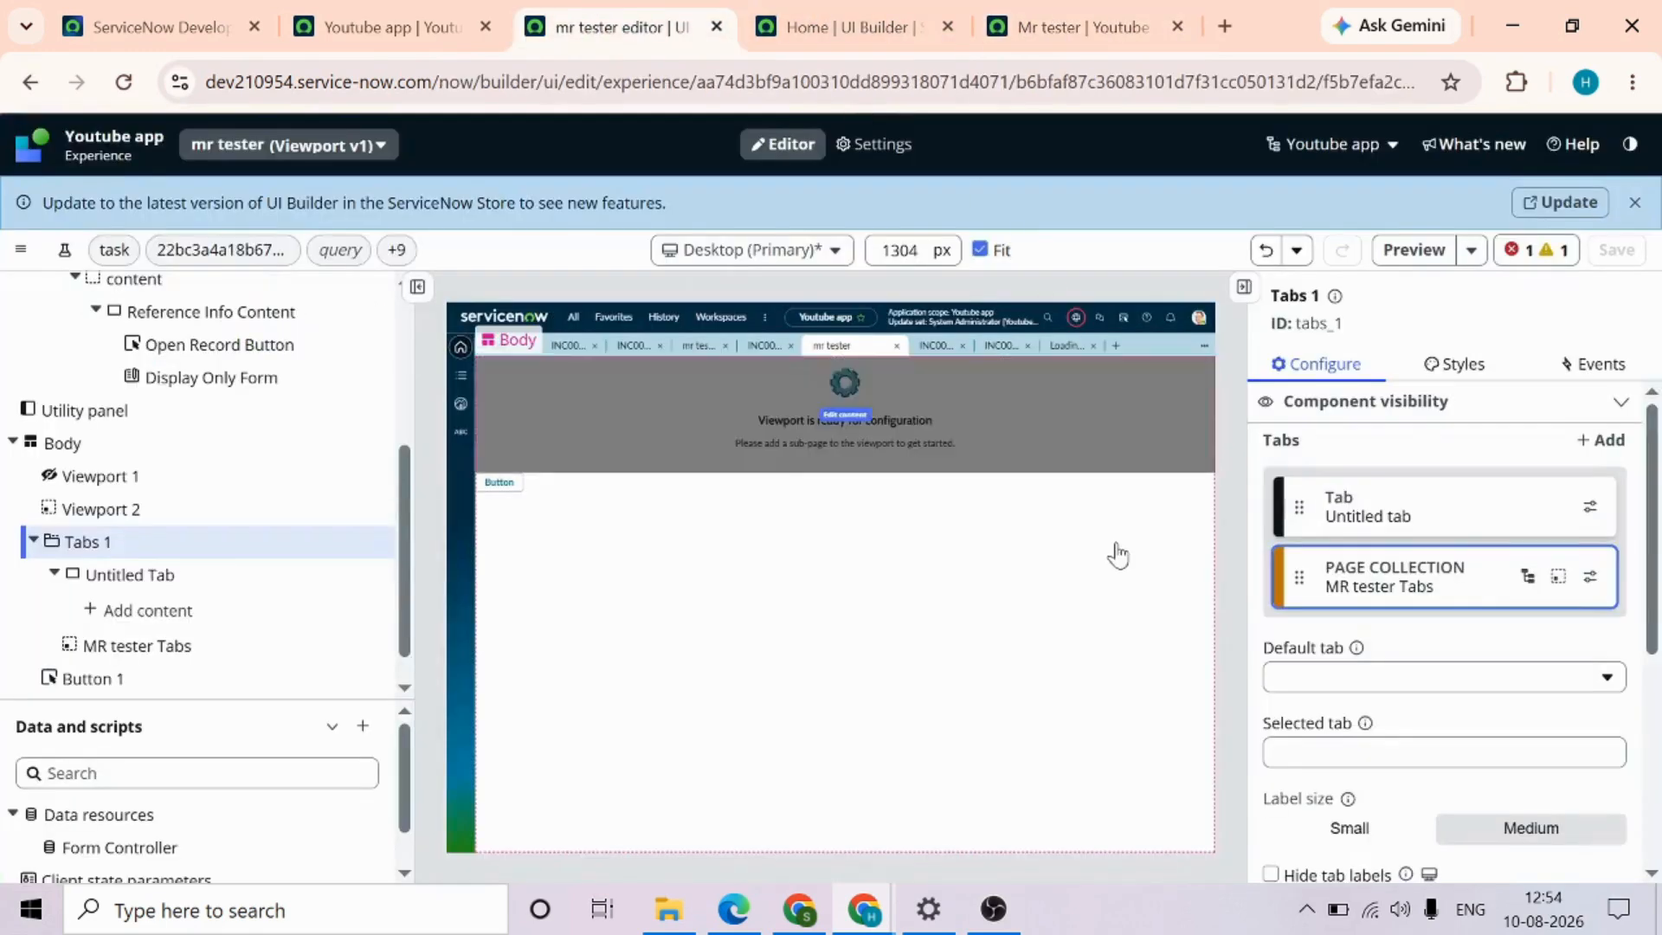
left_click(1590, 511)
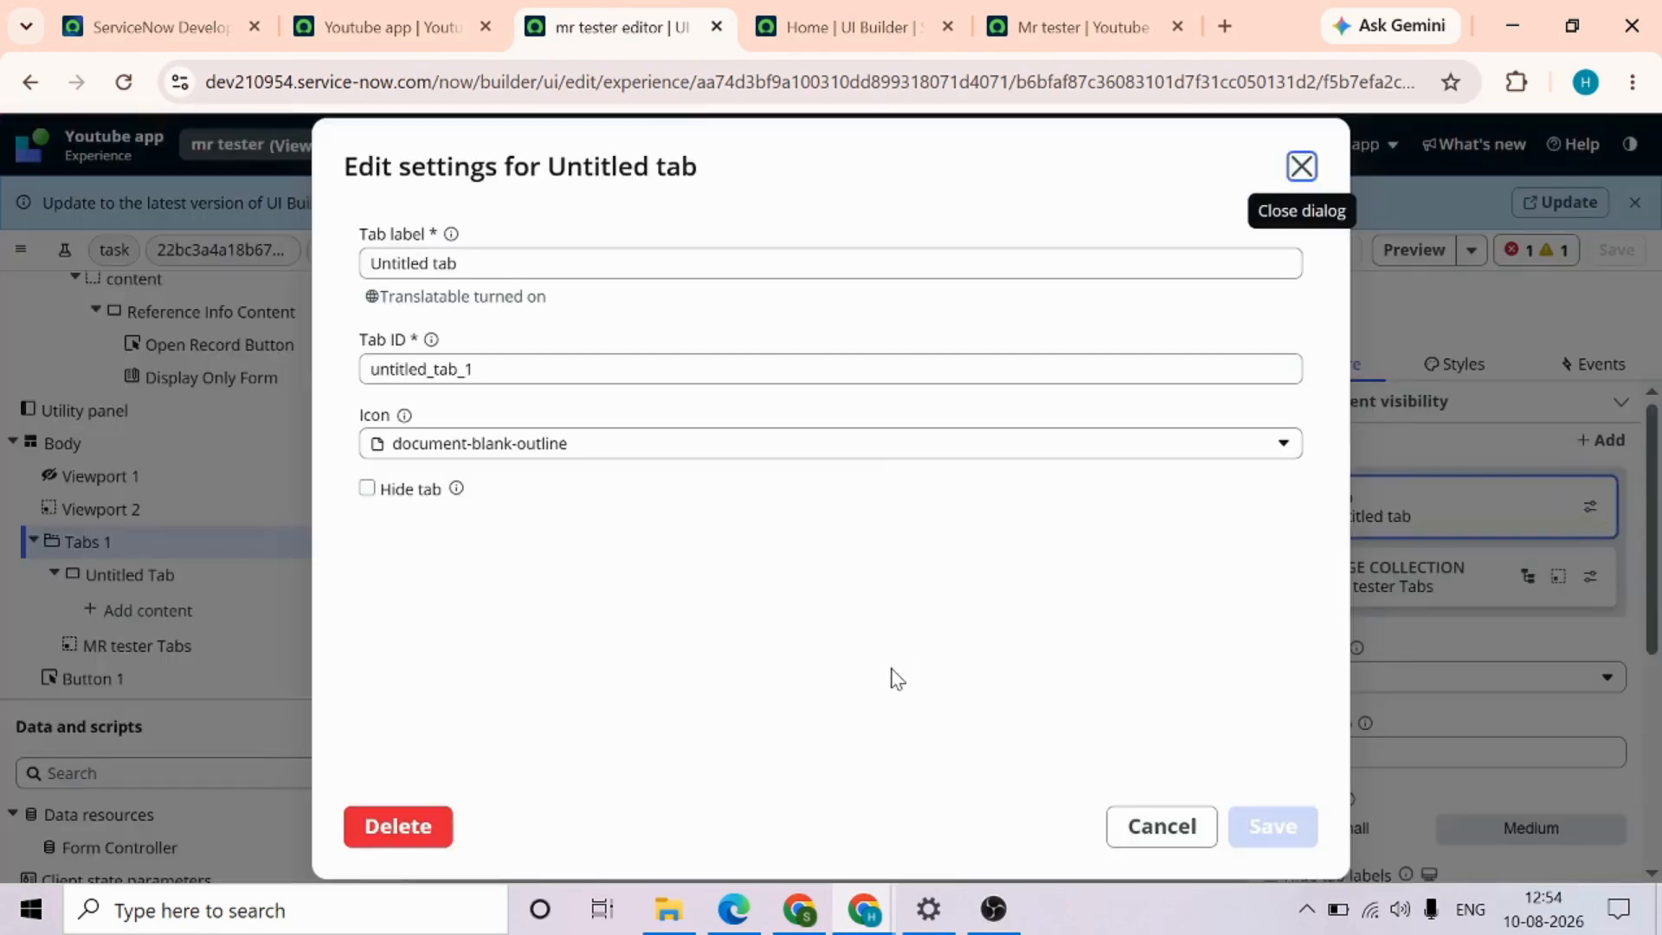
left_click(399, 827)
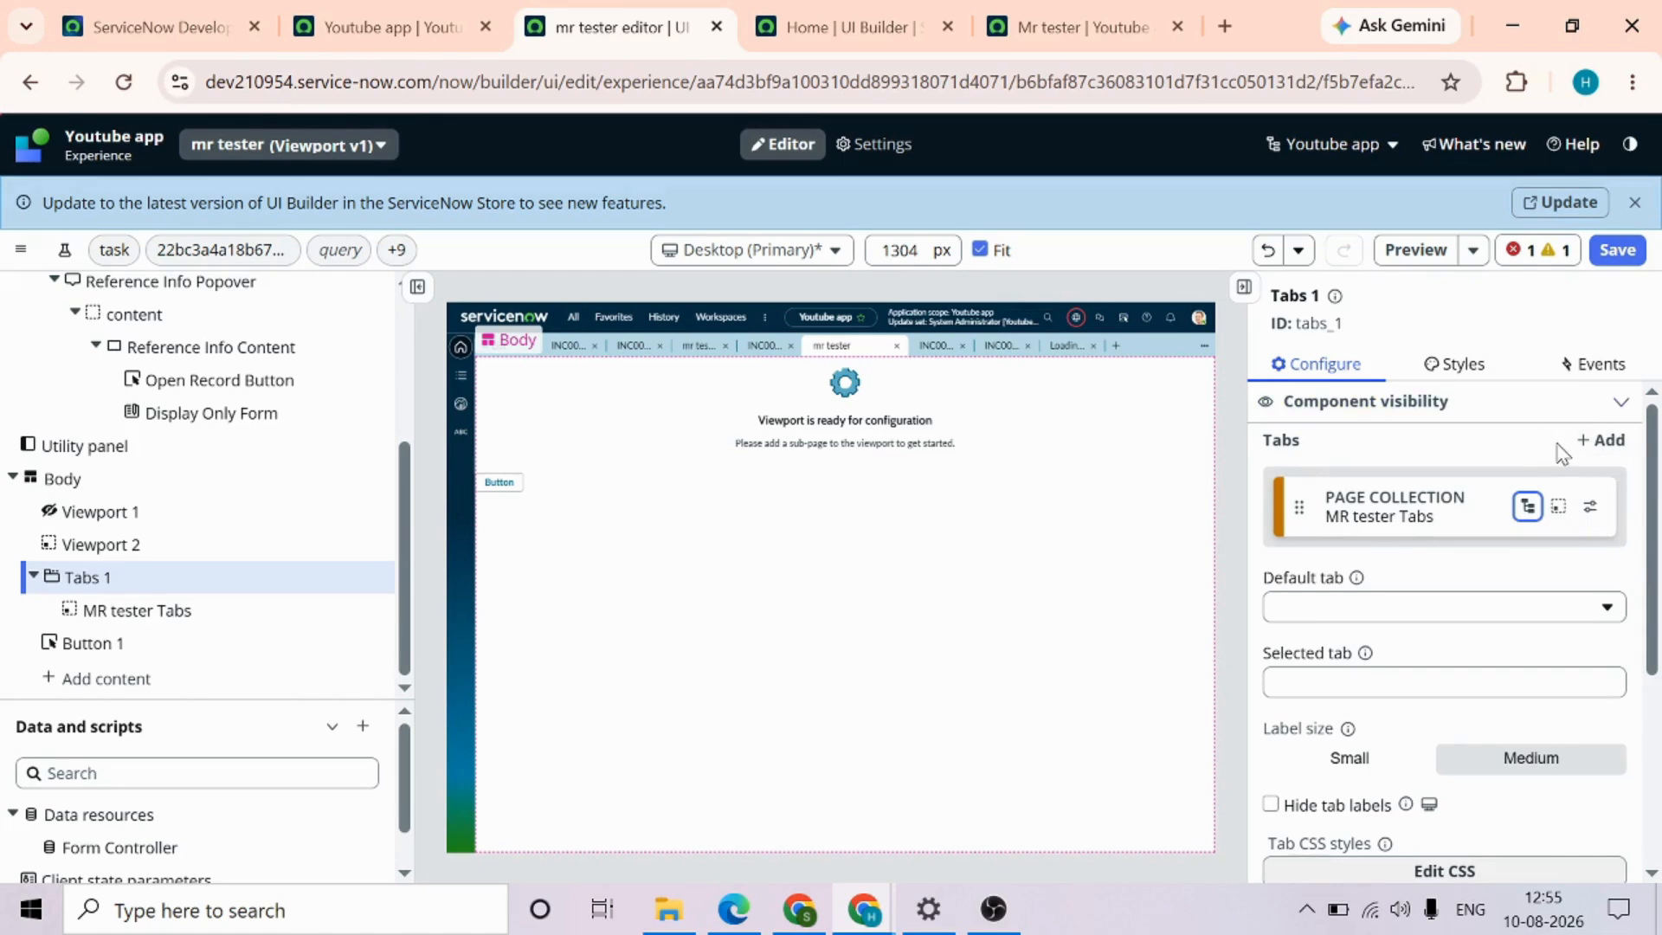
scroll(1621, 624, "down", 2)
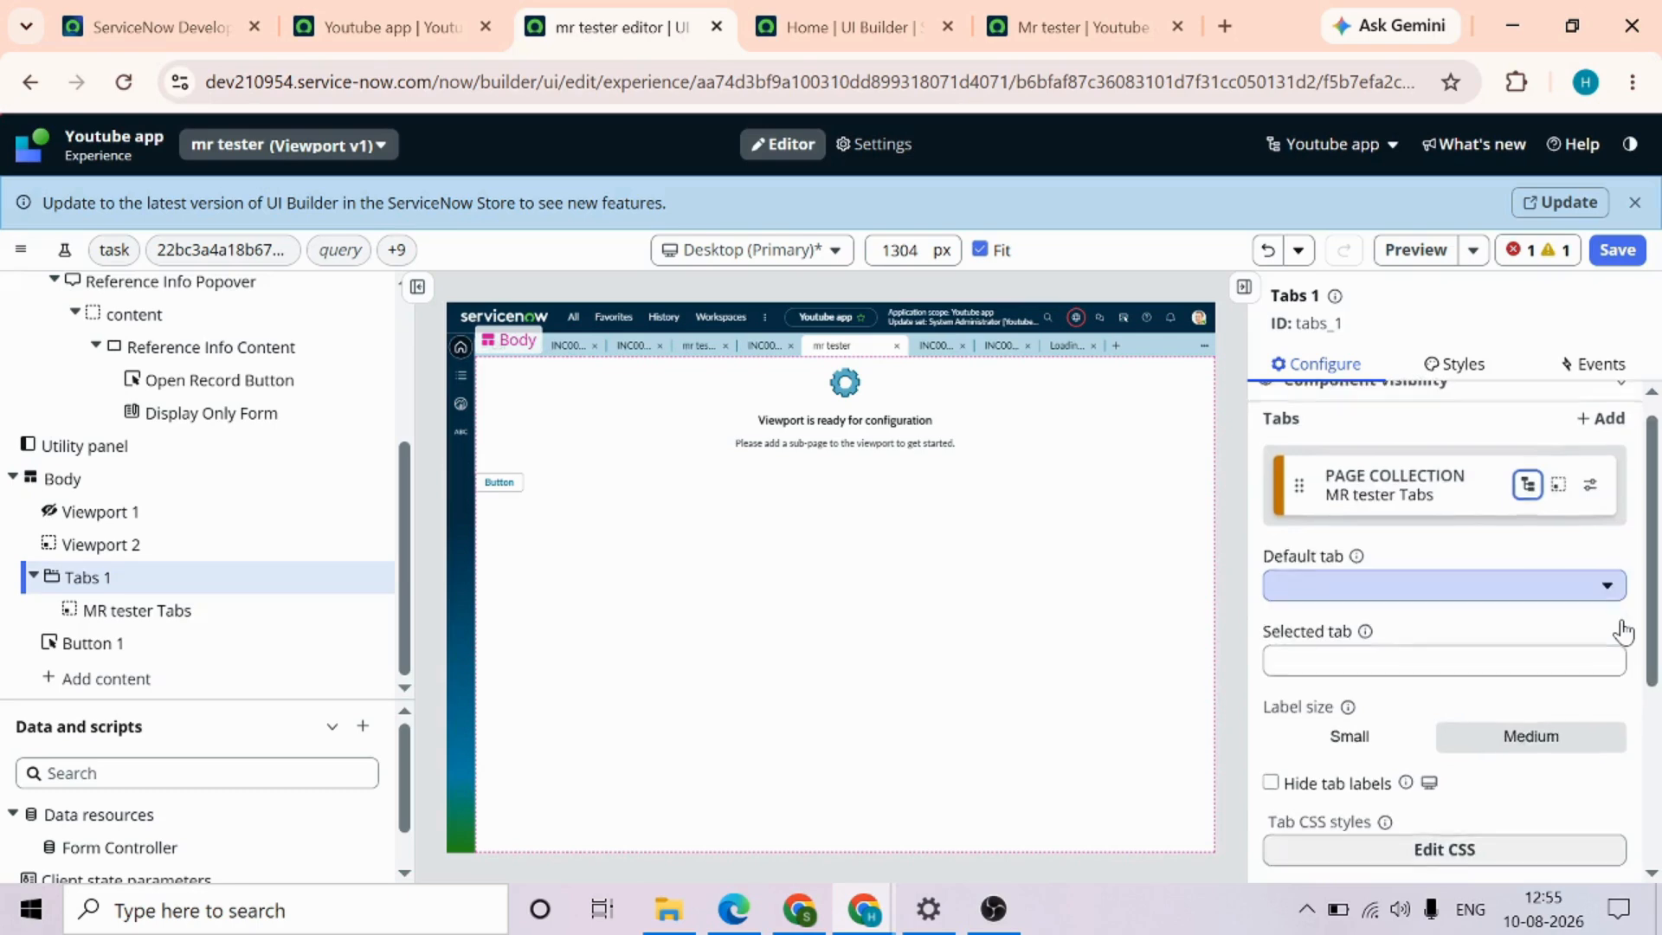
scroll(1622, 624, "down", 2)
scroll(1621, 624, "up", 4)
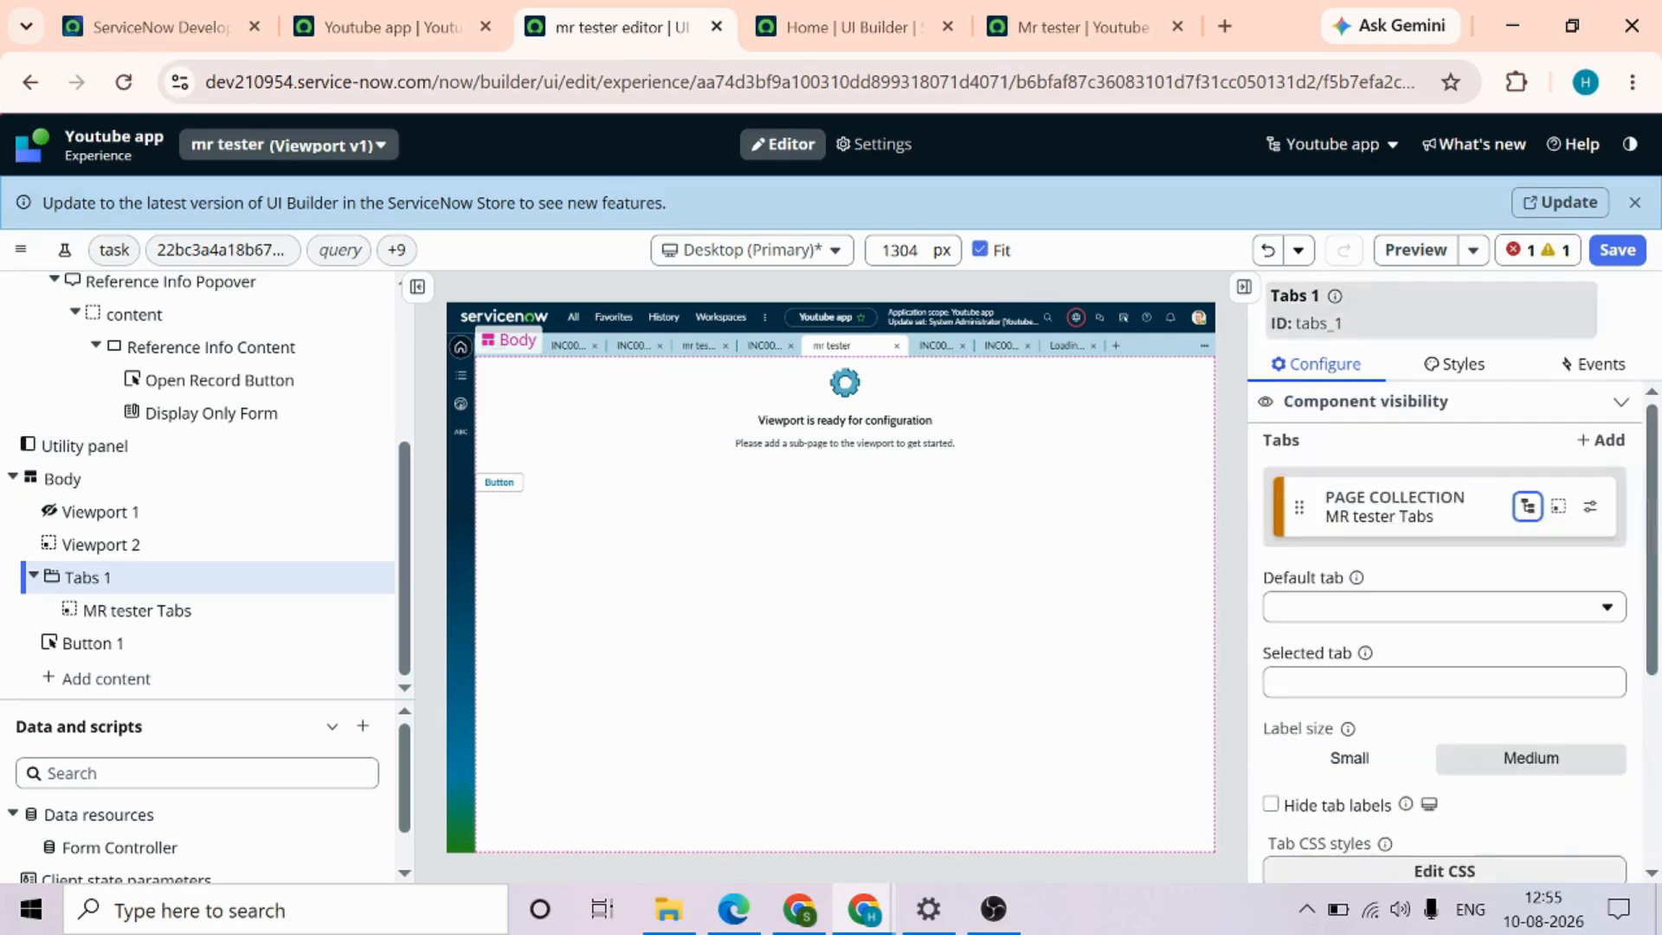
left_click(1071, 29)
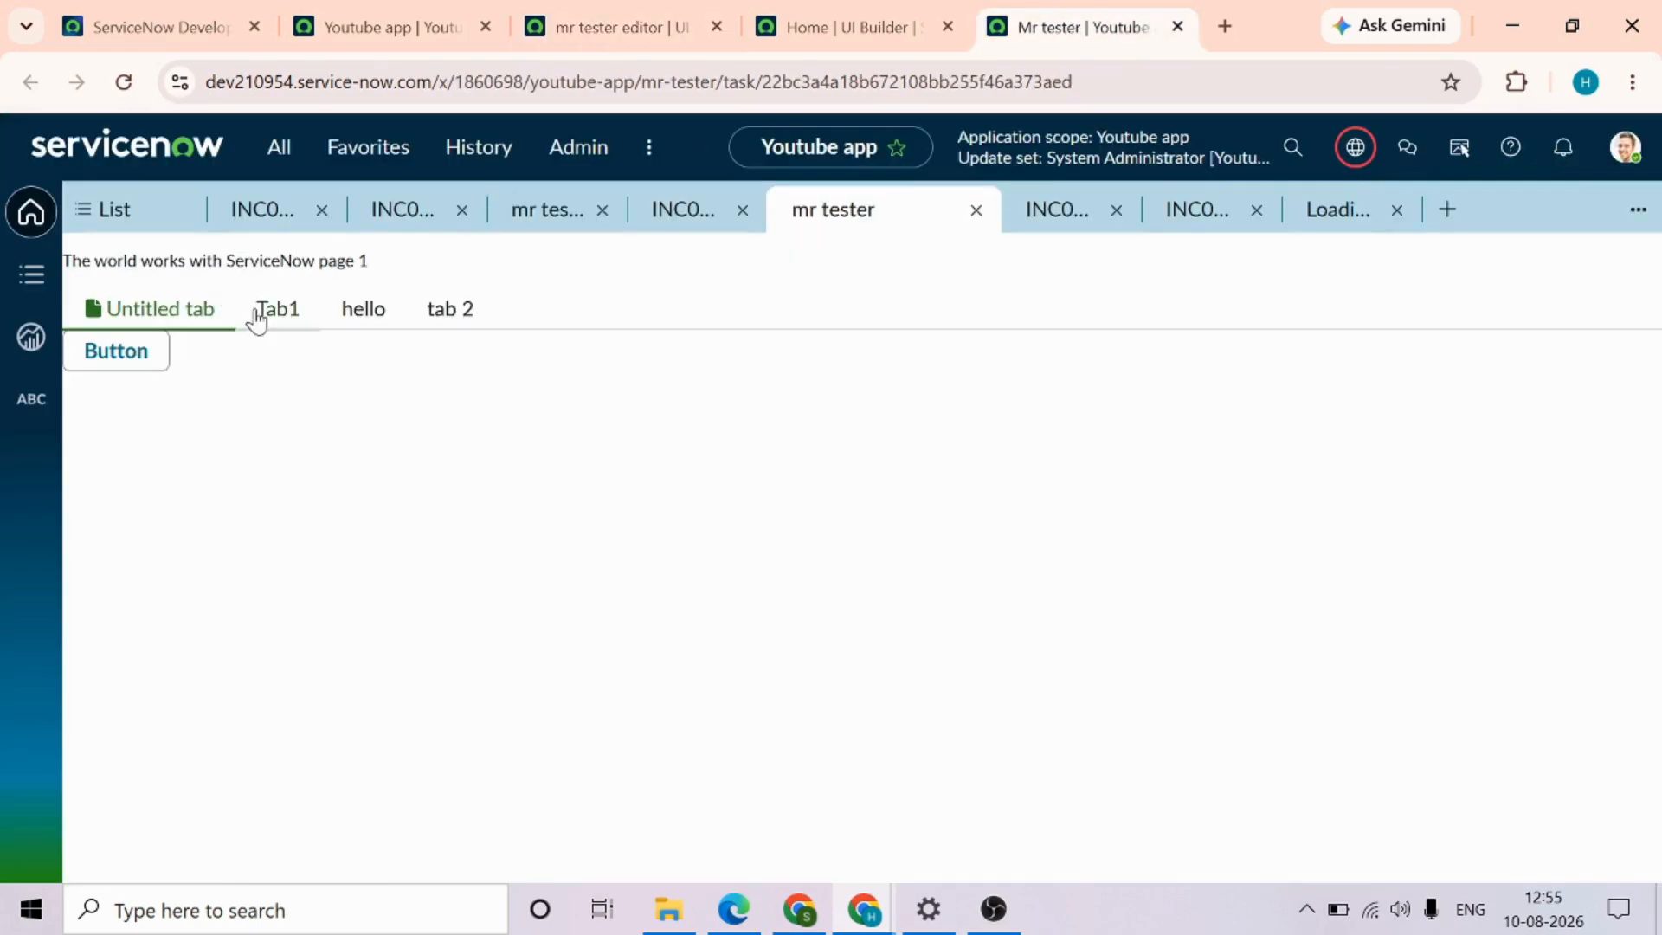
left_click(633, 22)
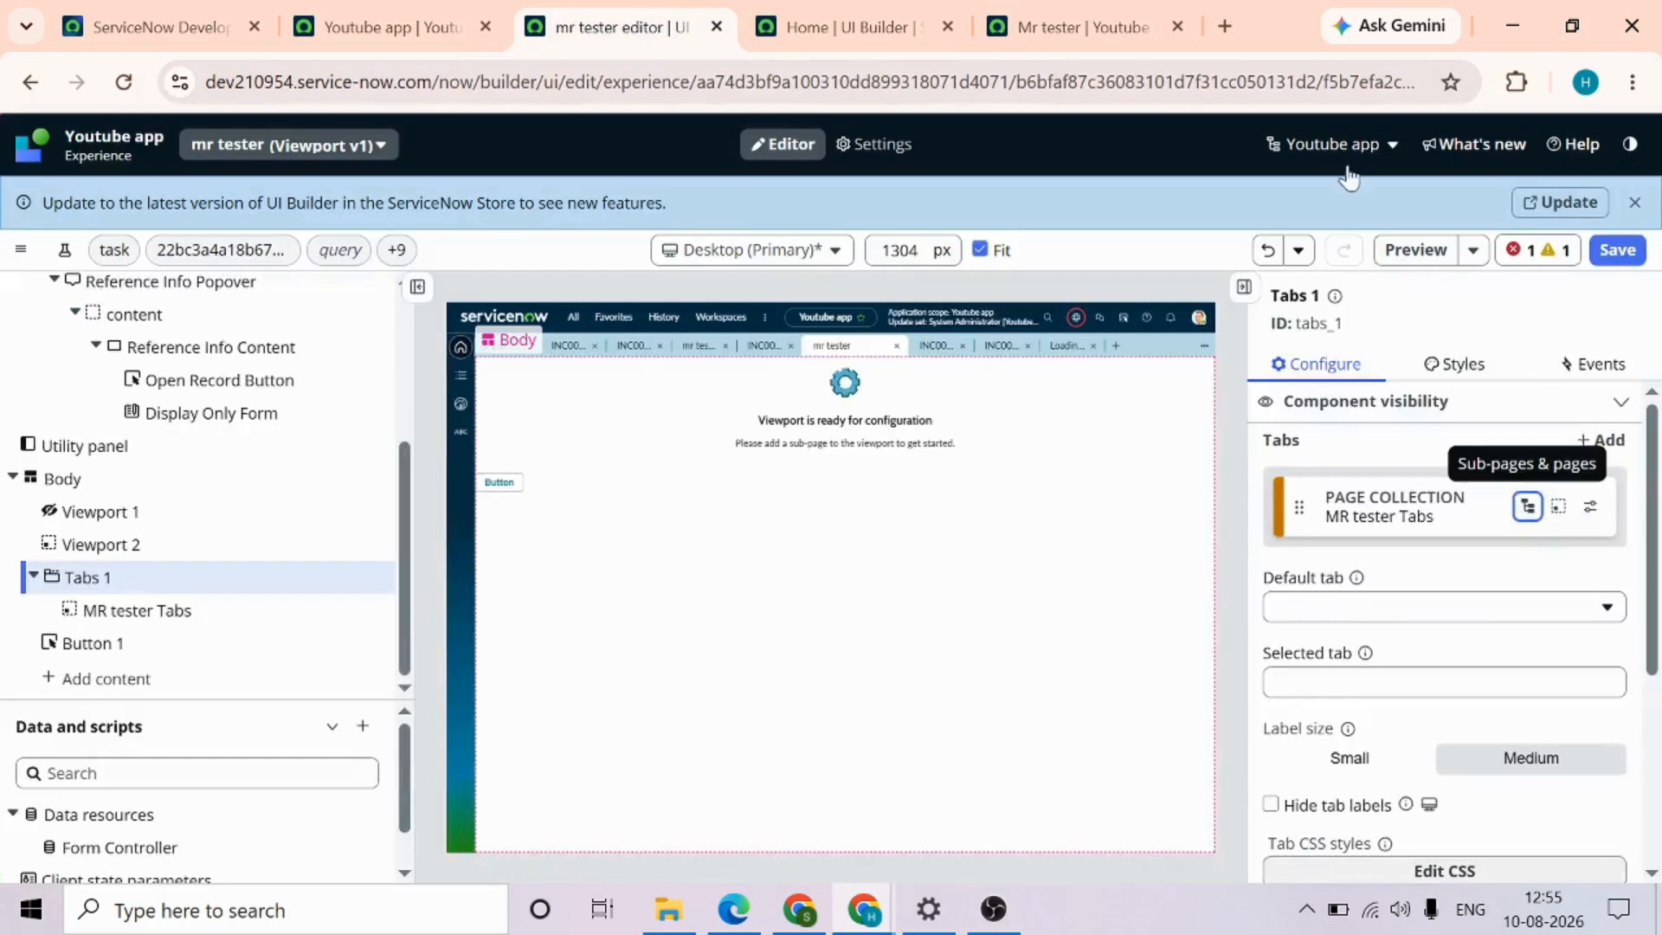
left_click(1617, 251)
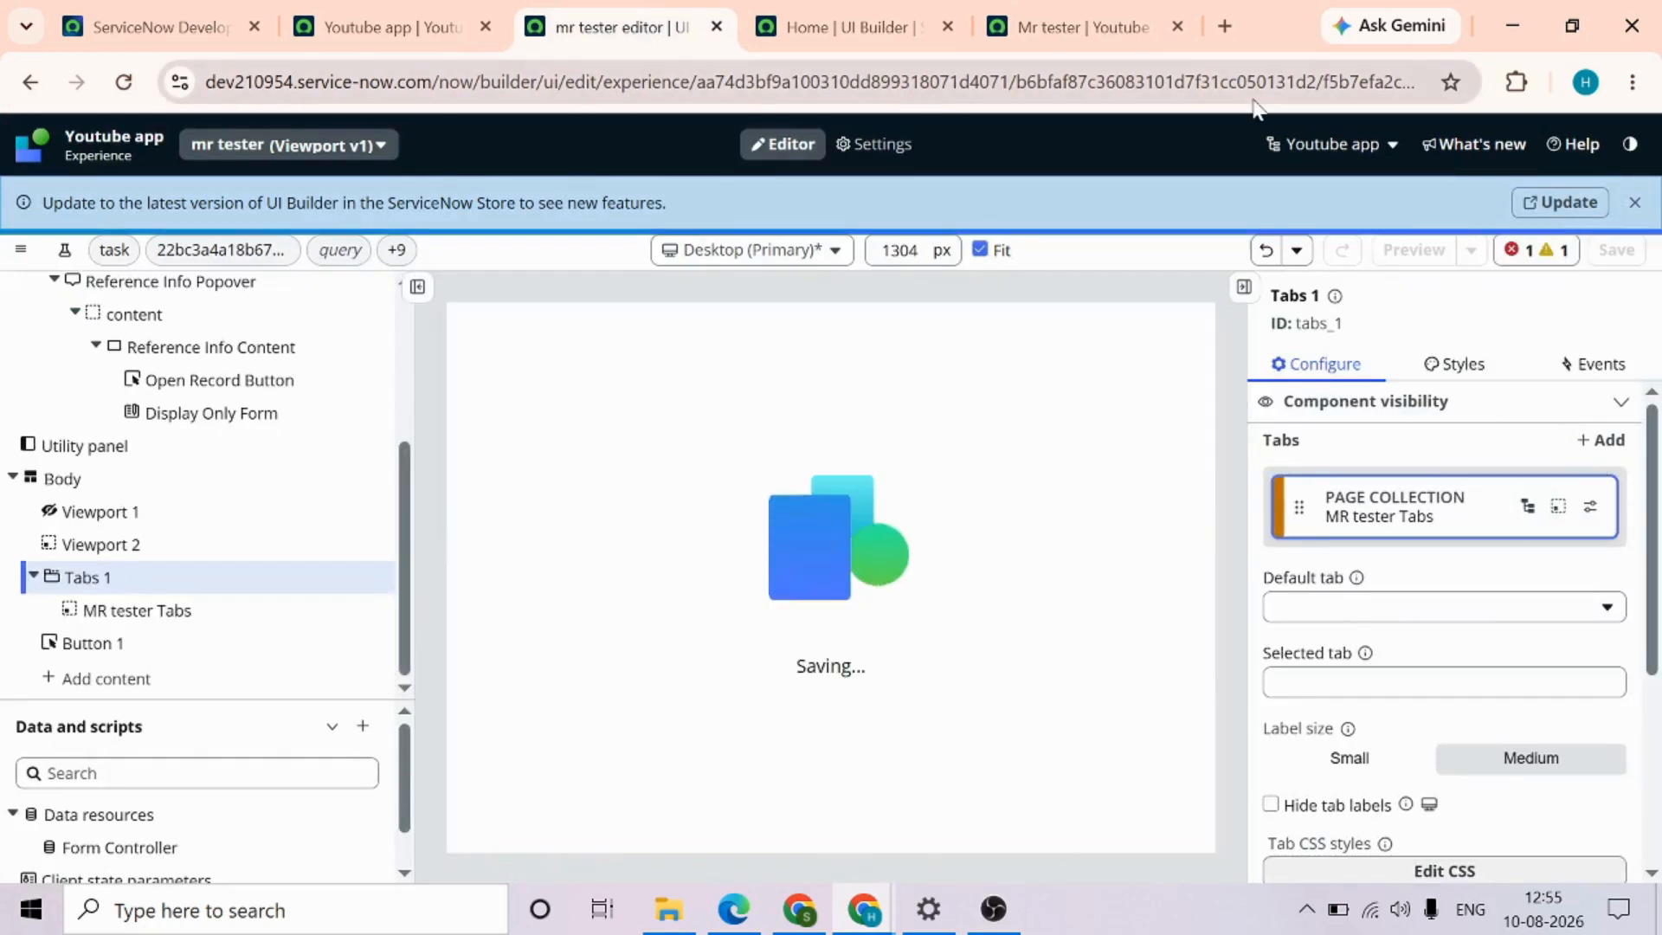
Reload the live mr tester page and switch between Tab1, hello and tab 2 to check their content
left_click(1074, 29)
left_click(996, 81)
key("Return")
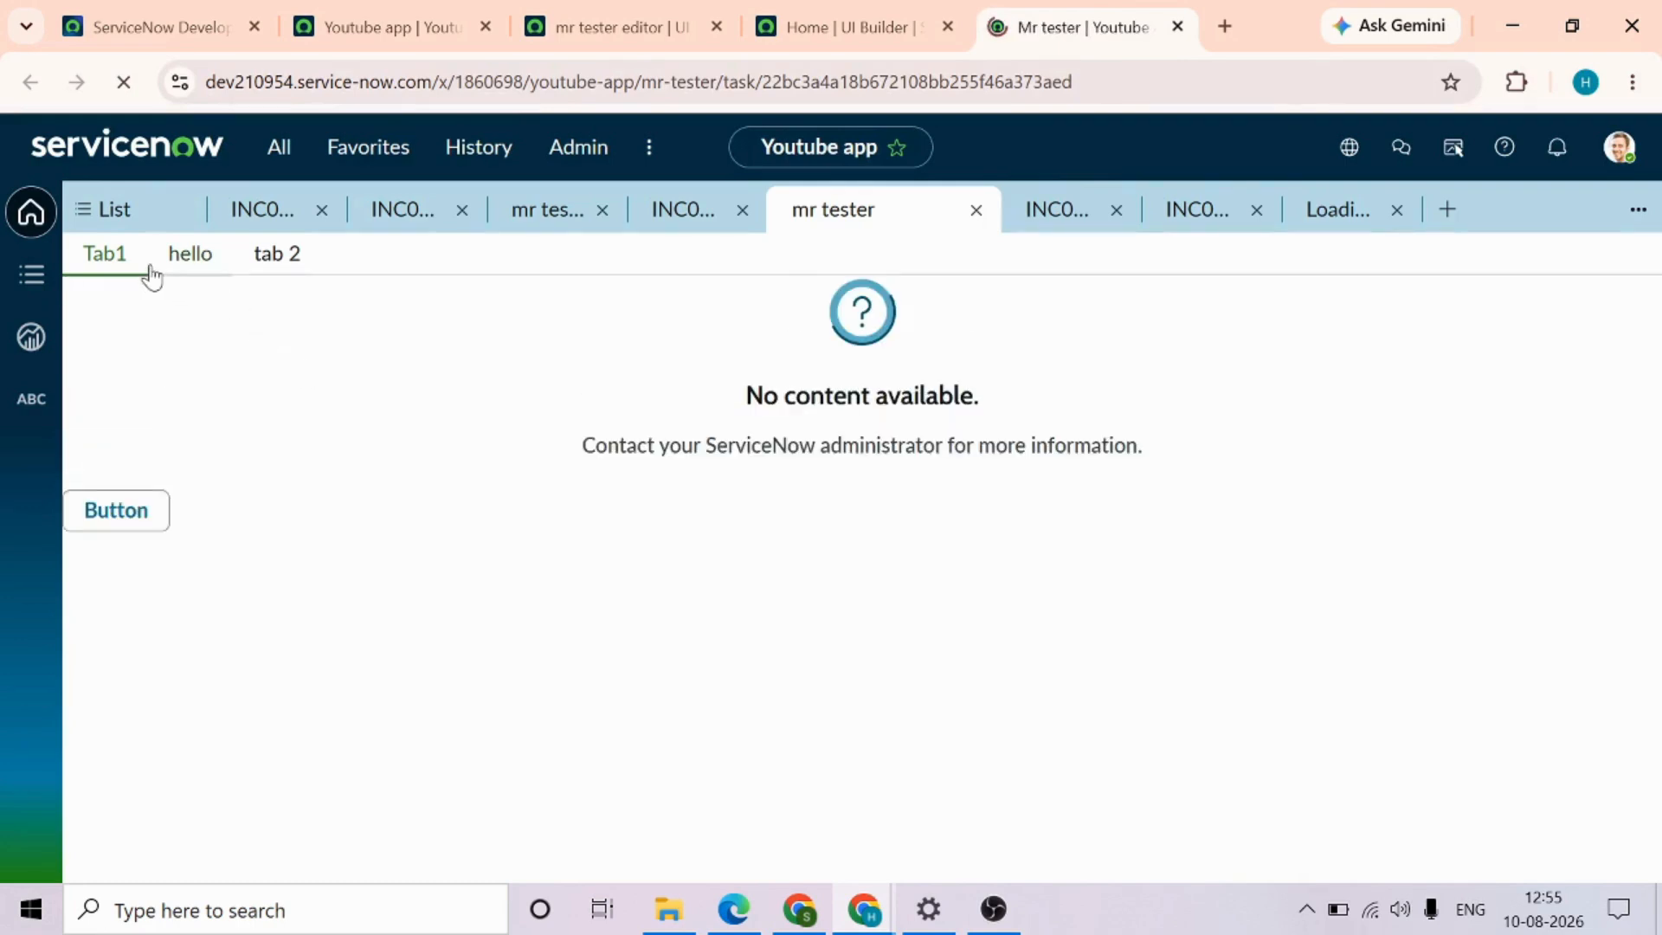
left_click(184, 312)
left_click(265, 324)
left_click(194, 317)
left_click(98, 314)
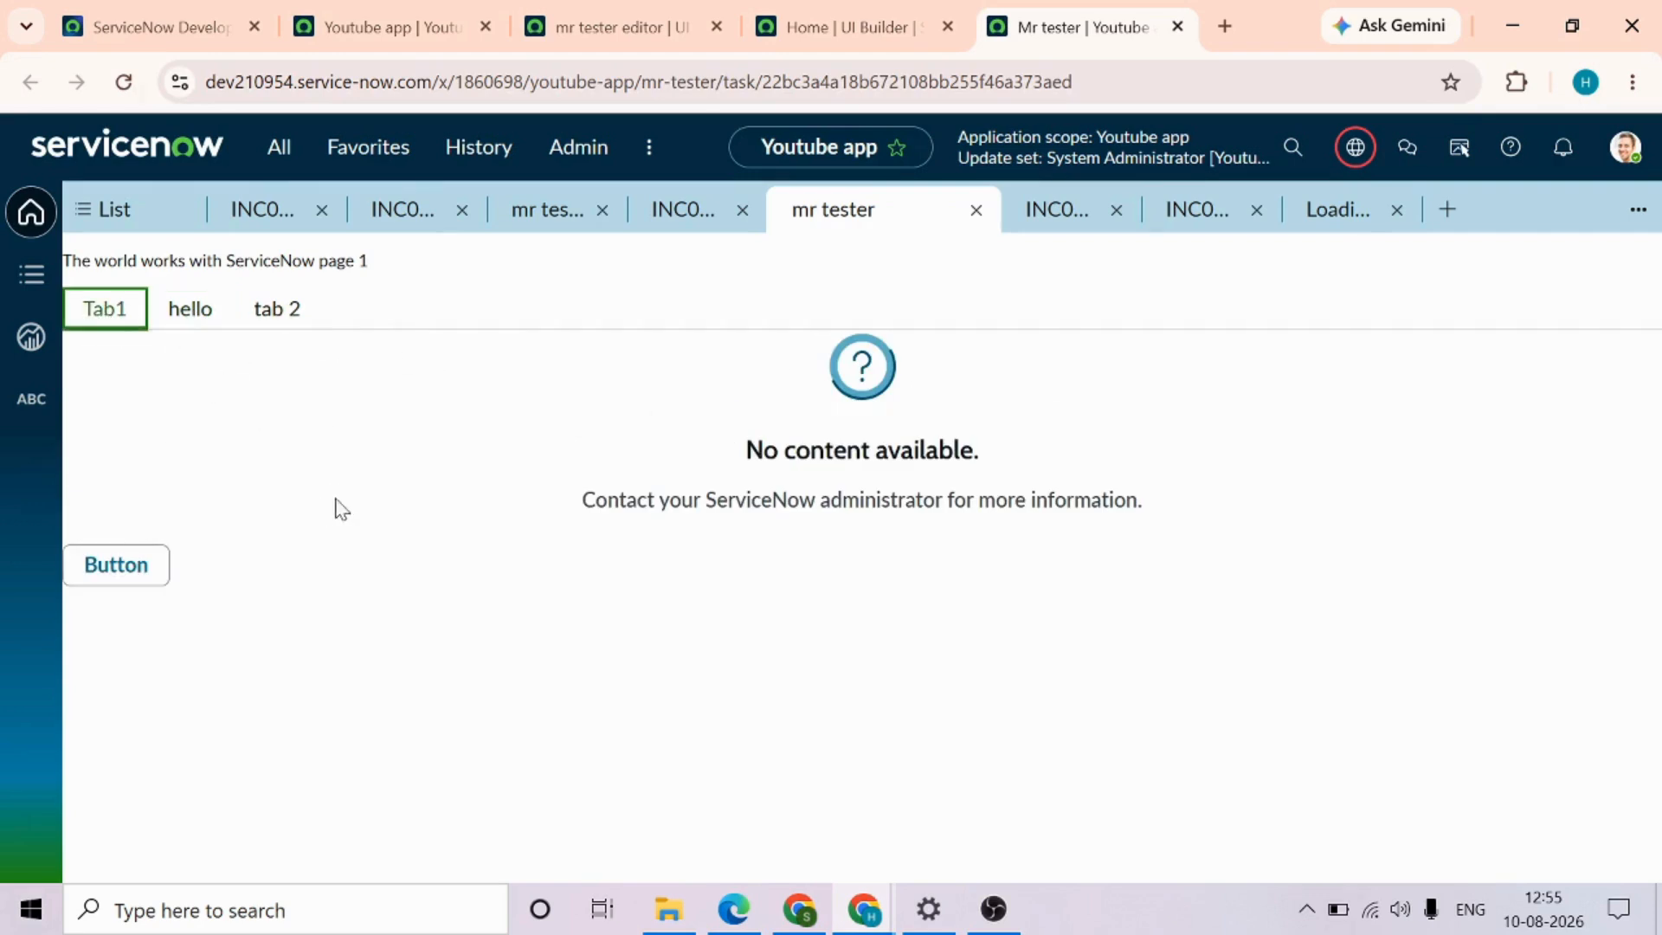
Cycle through the hello, tab 2 and Tab1 tabs on the live mr tester page to compare their content
left_click(194, 311)
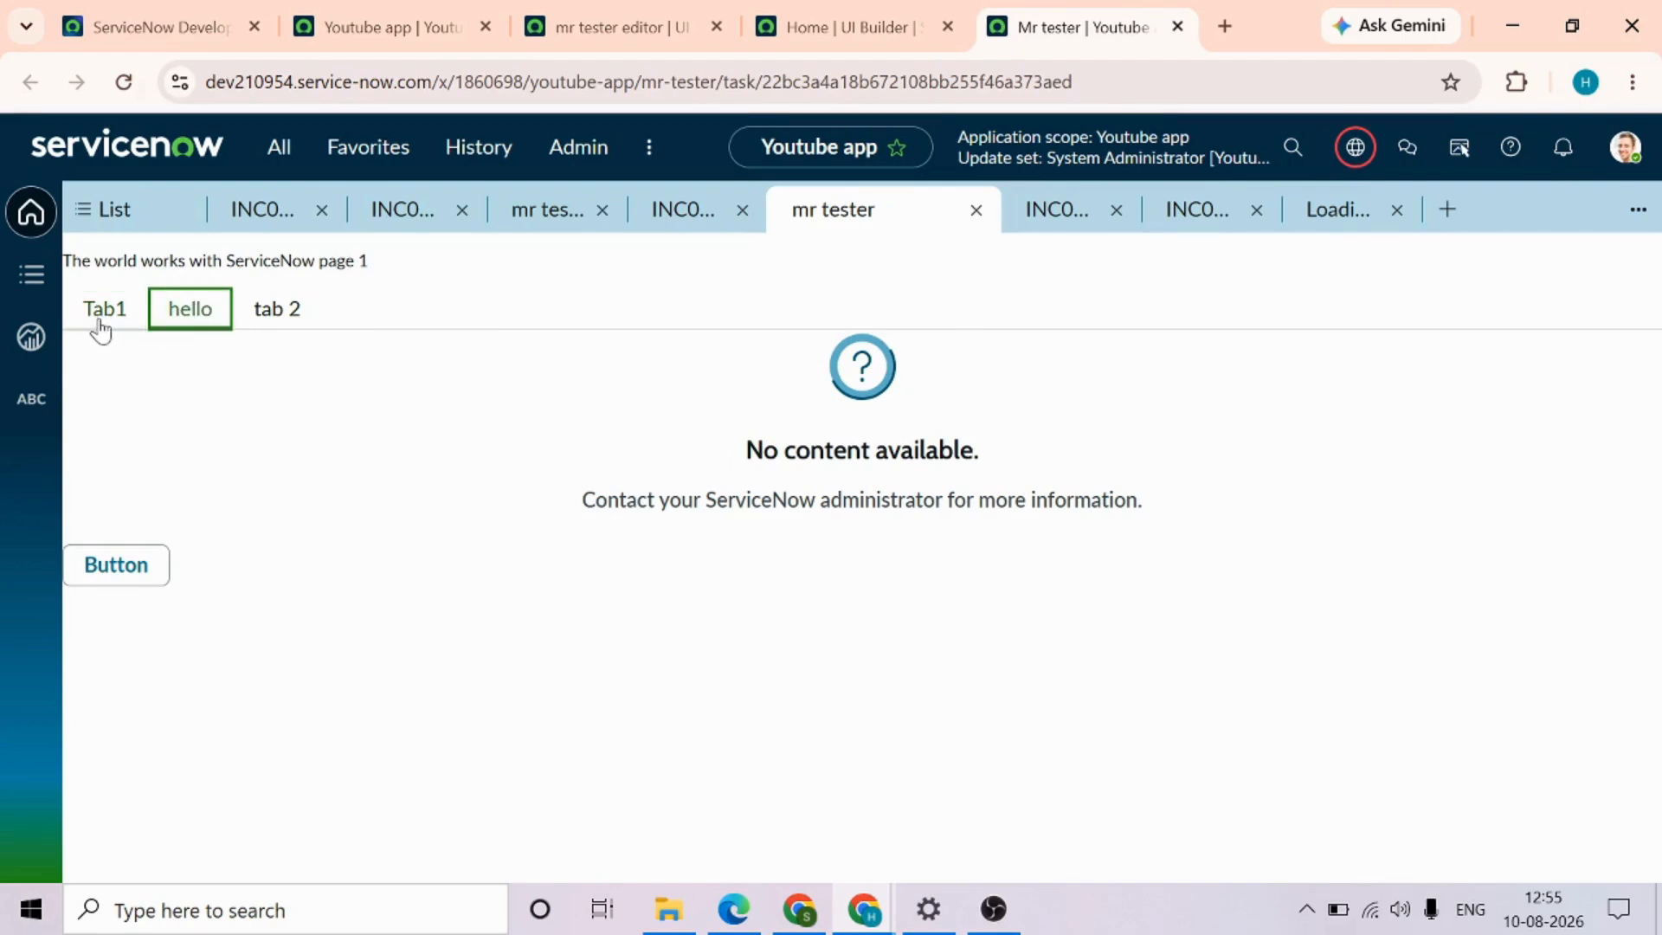
left_click(263, 322)
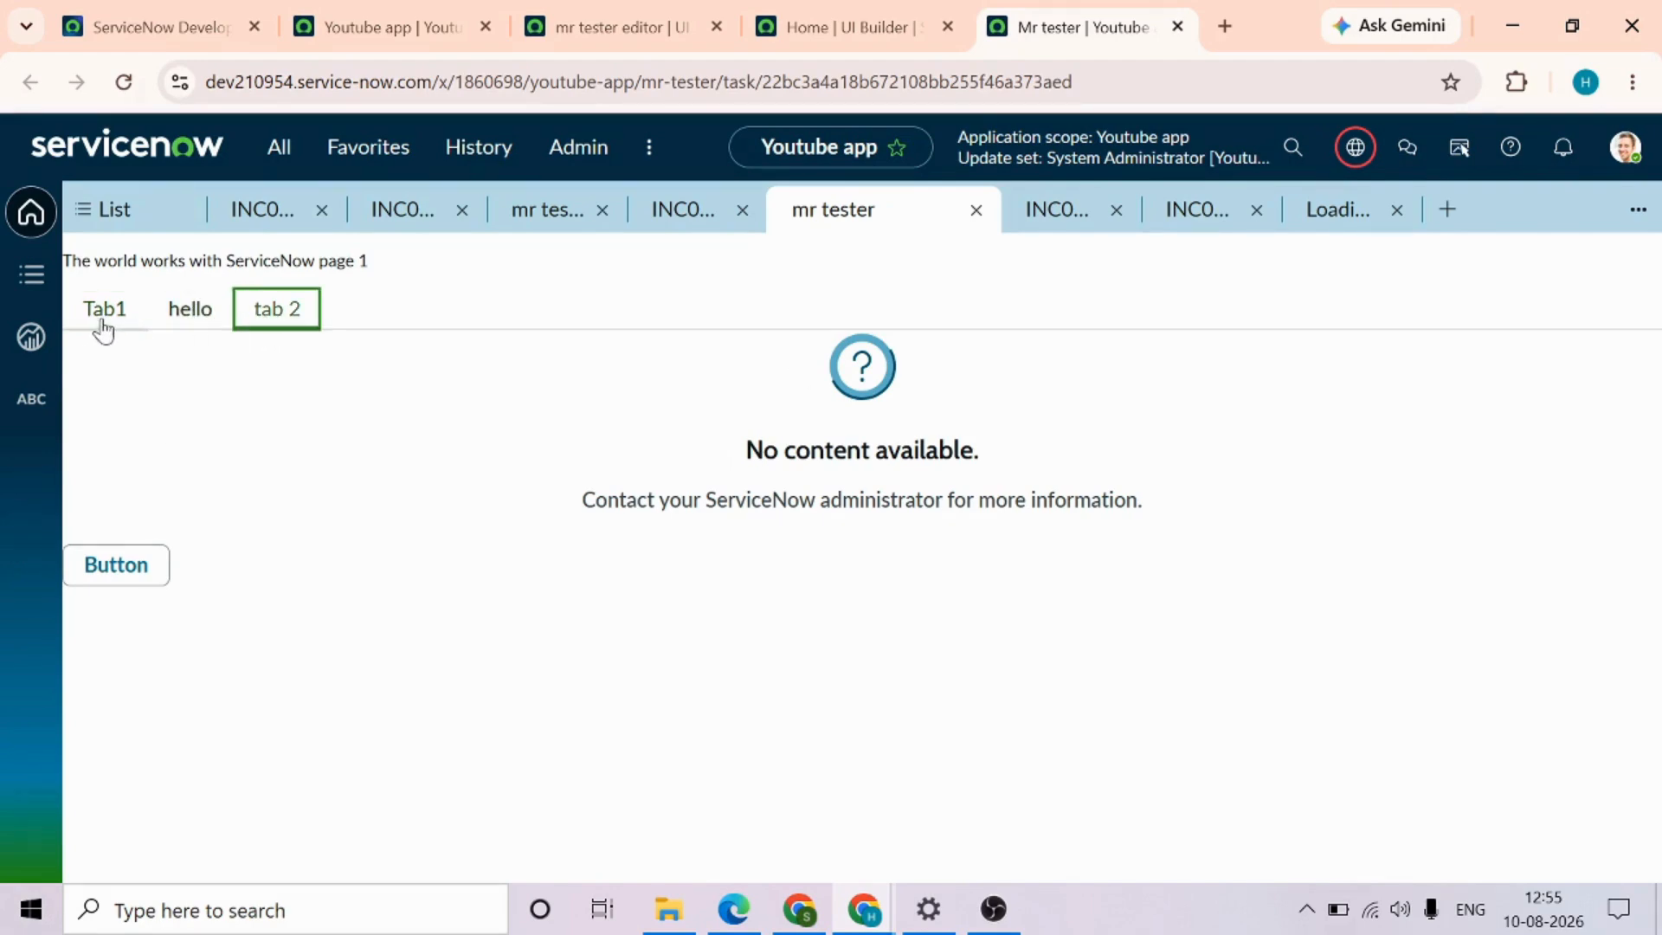
left_click(194, 316)
left_click(131, 316)
Add a Rich text component to the body of the hello page's Default variant in MR tester Tabs and save it
left_click(835, 27)
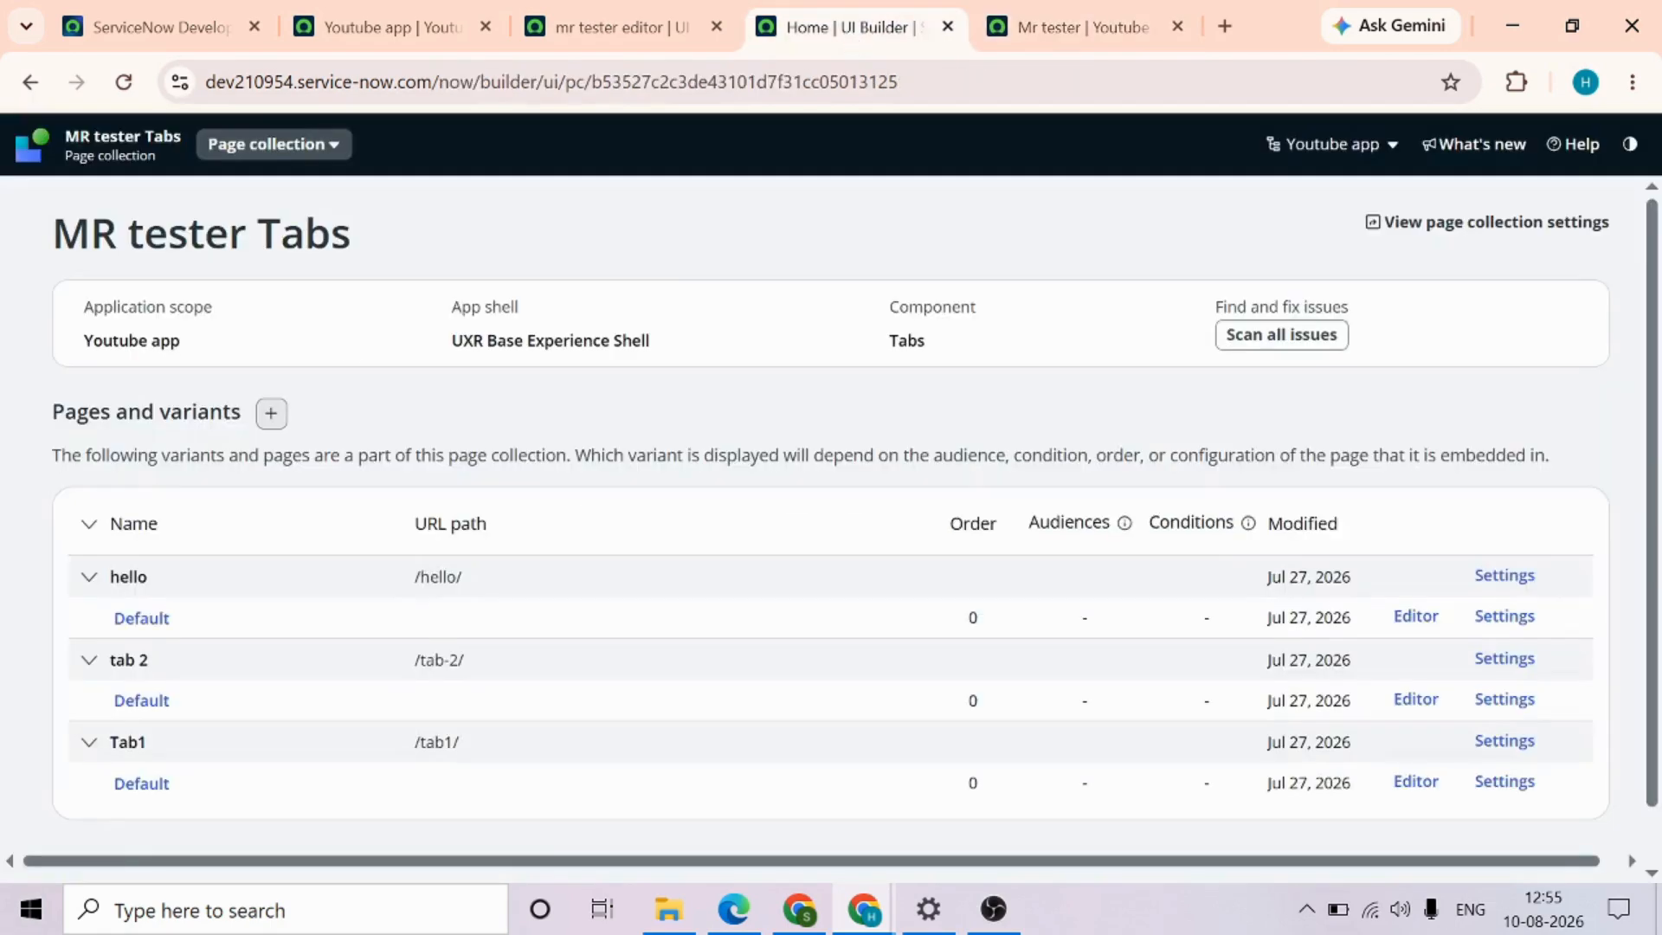
left_click(137, 618)
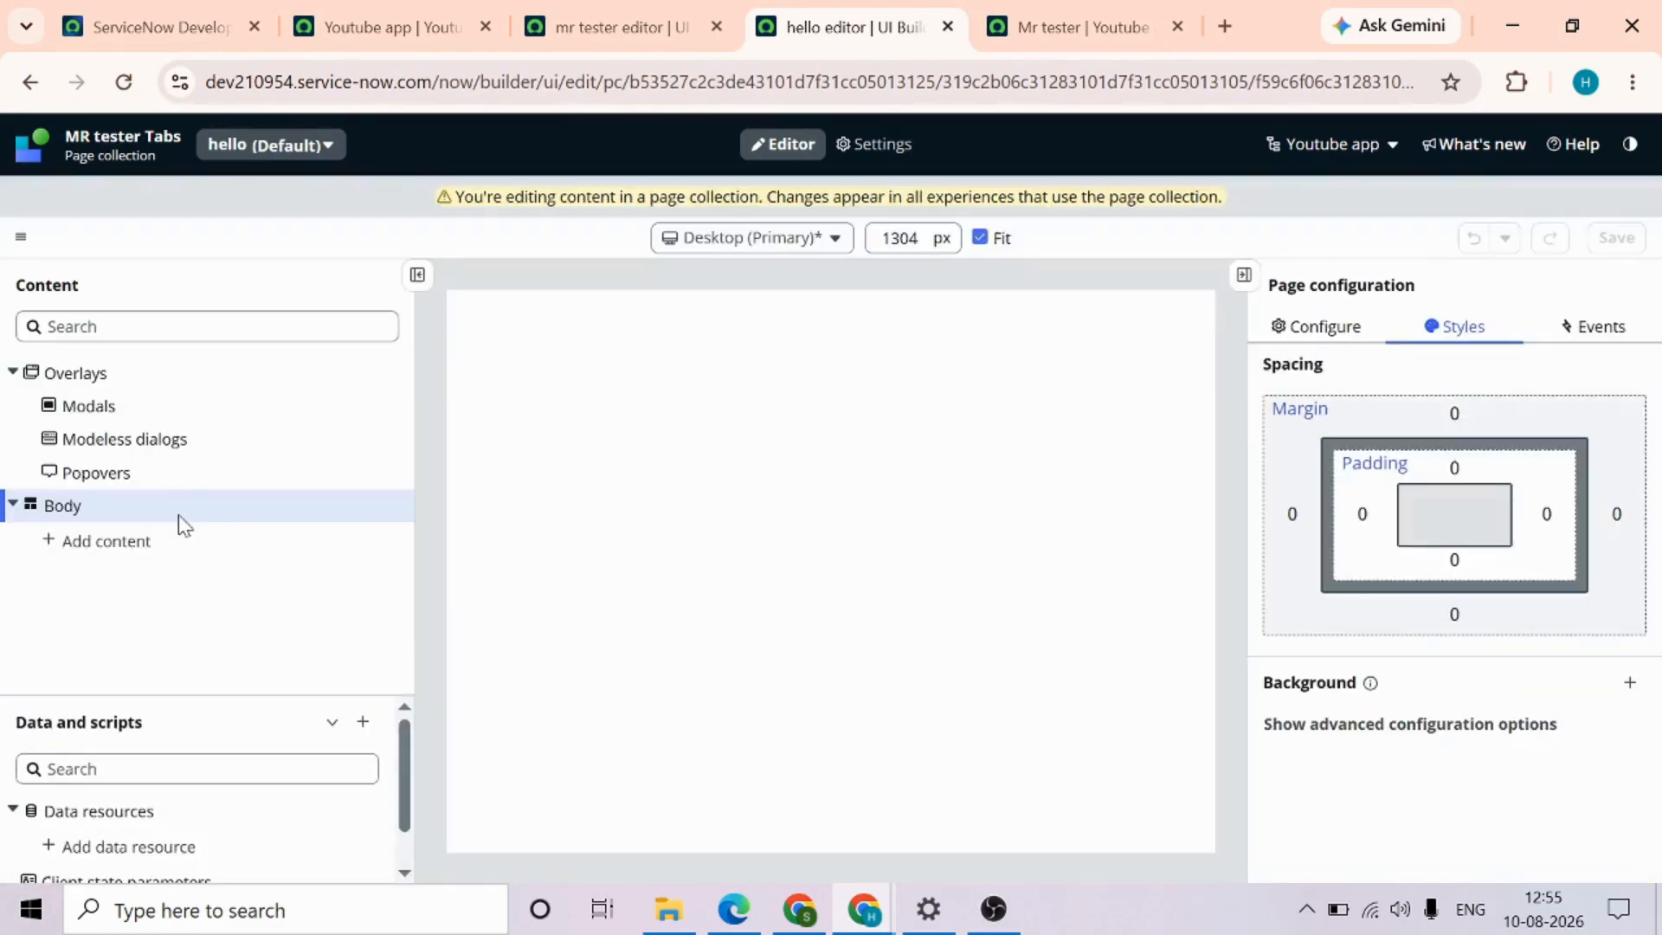
left_click(117, 543)
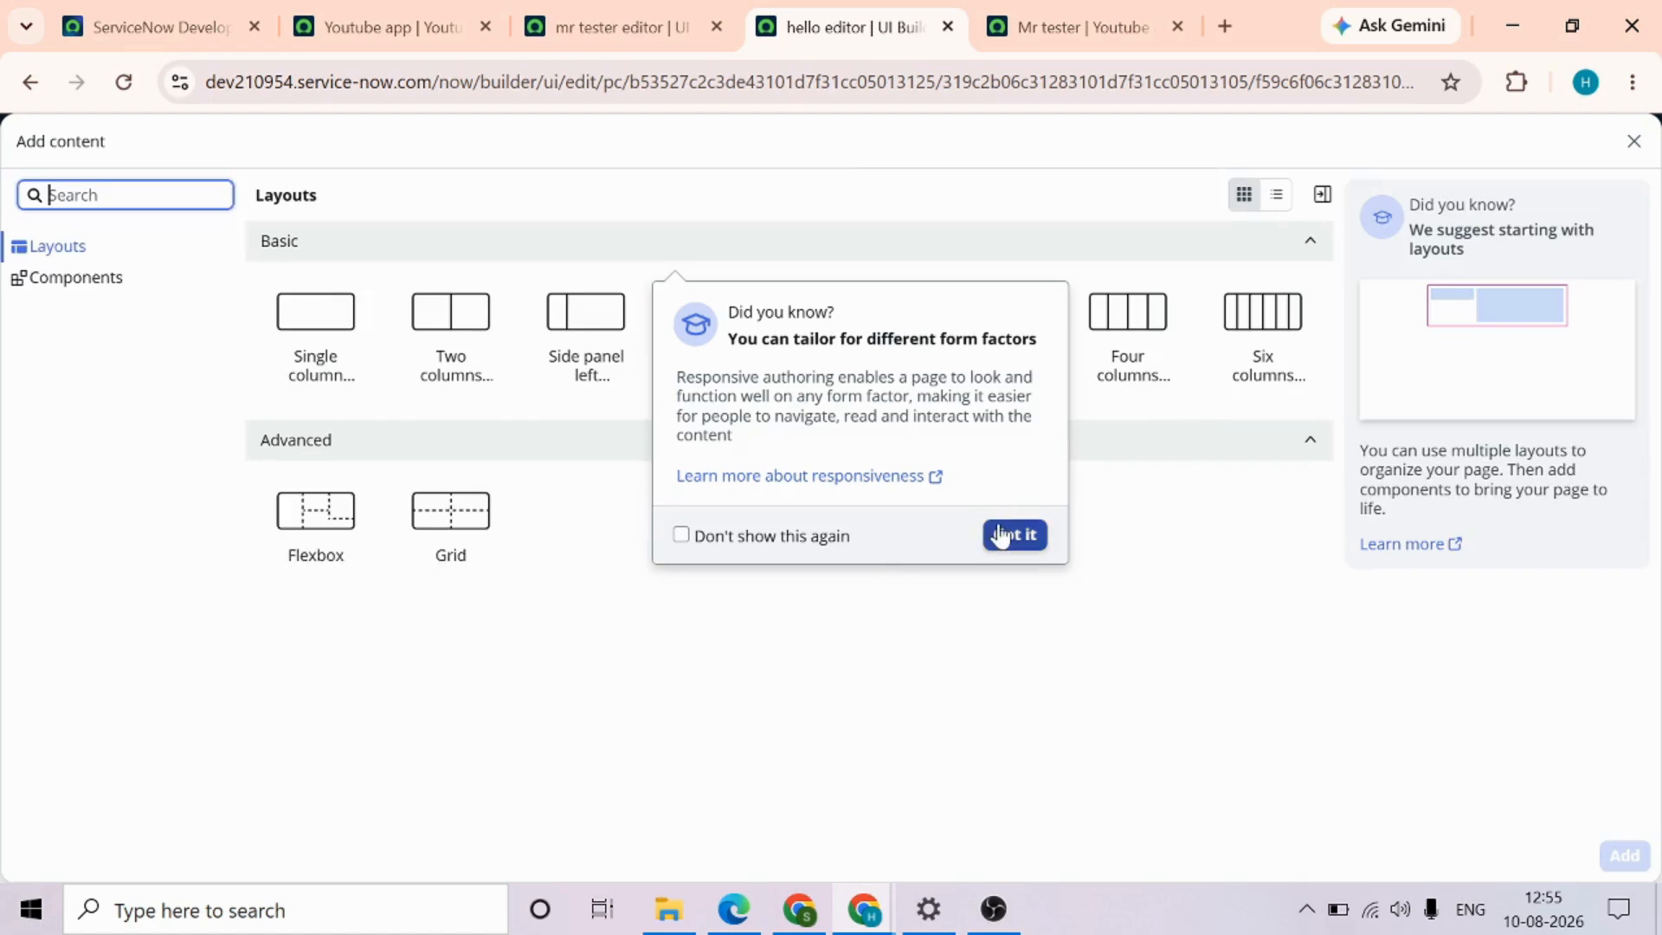
key("Return")
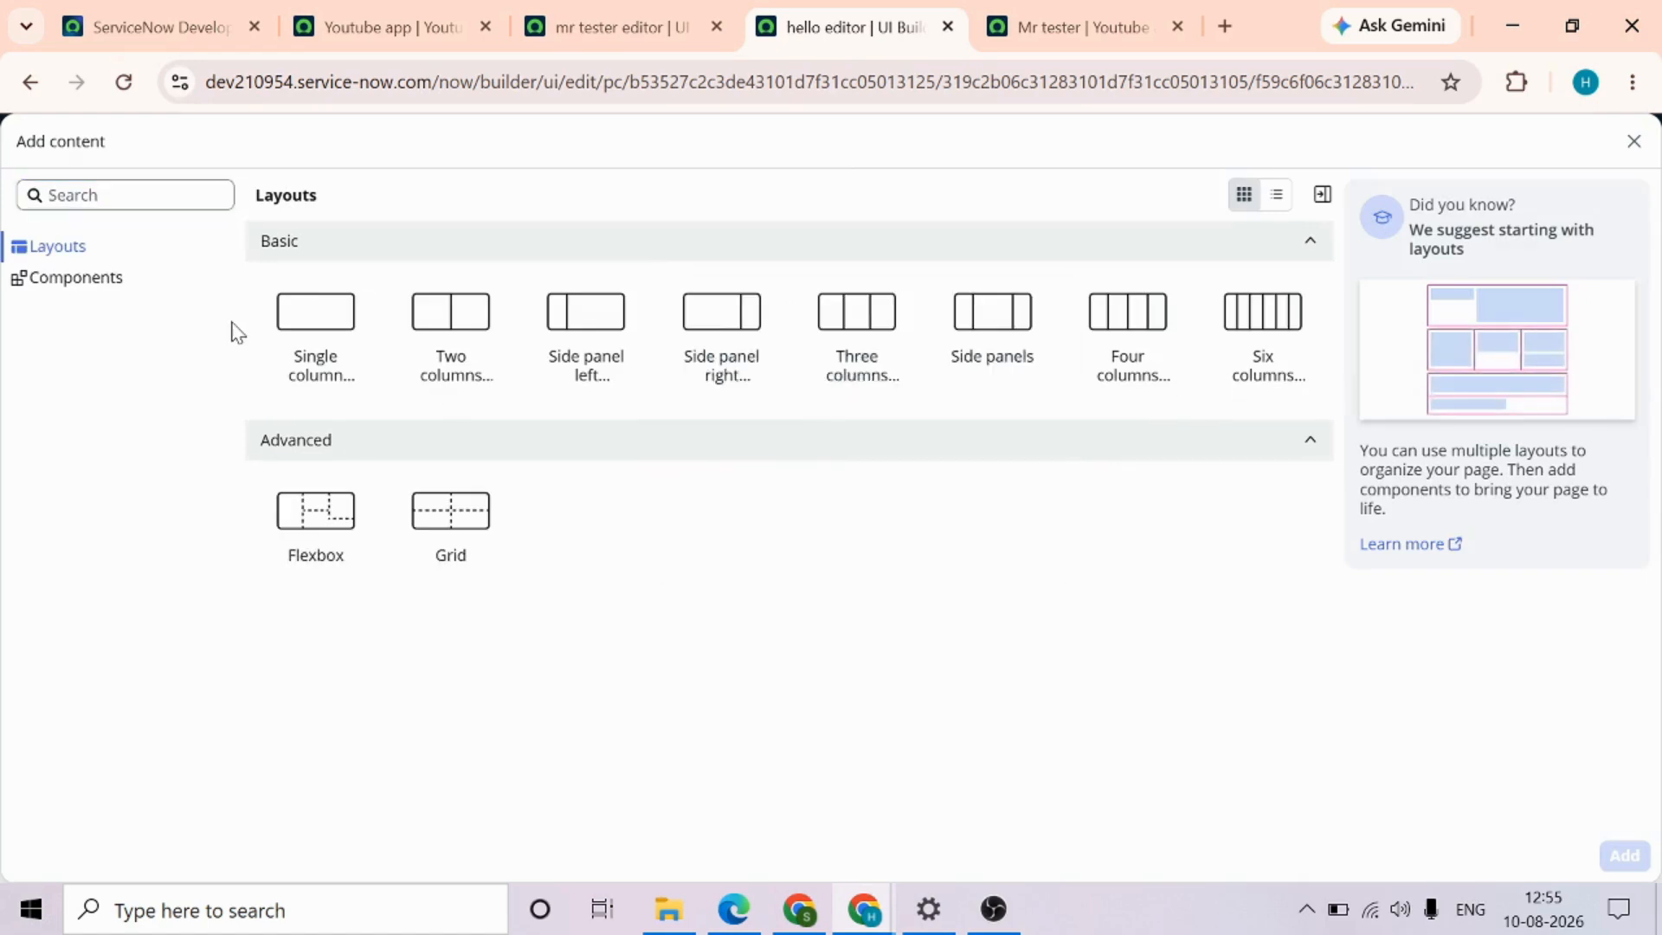
left_click(189, 197)
type("rich tex")
left_click(315, 329)
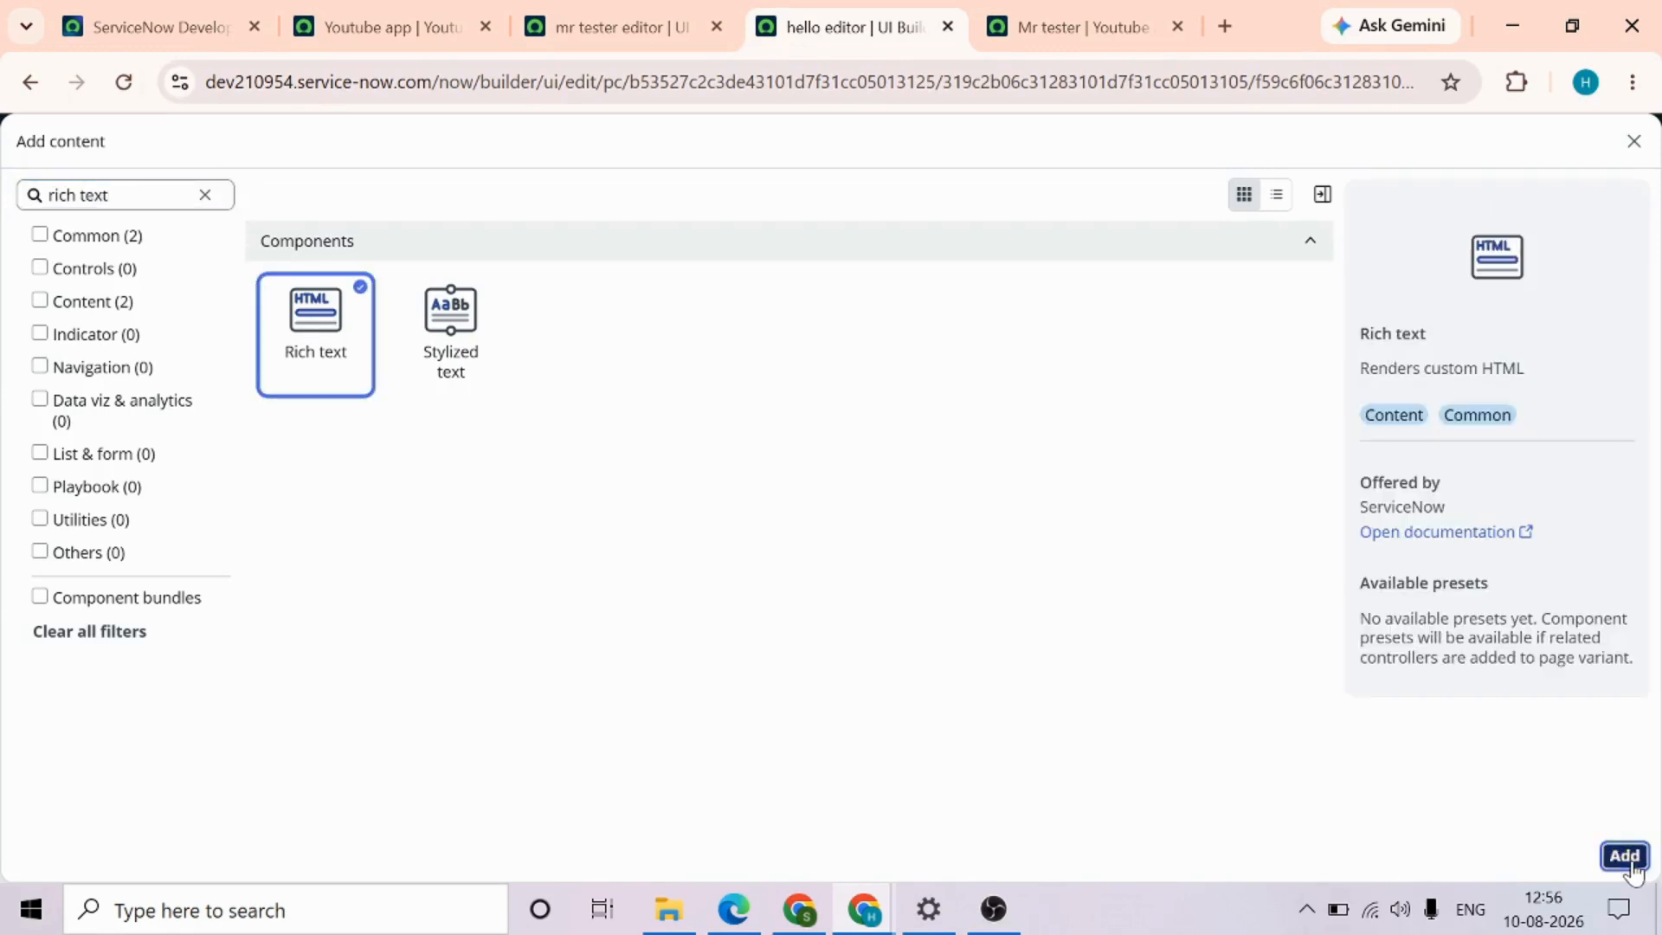
left_click(1627, 858)
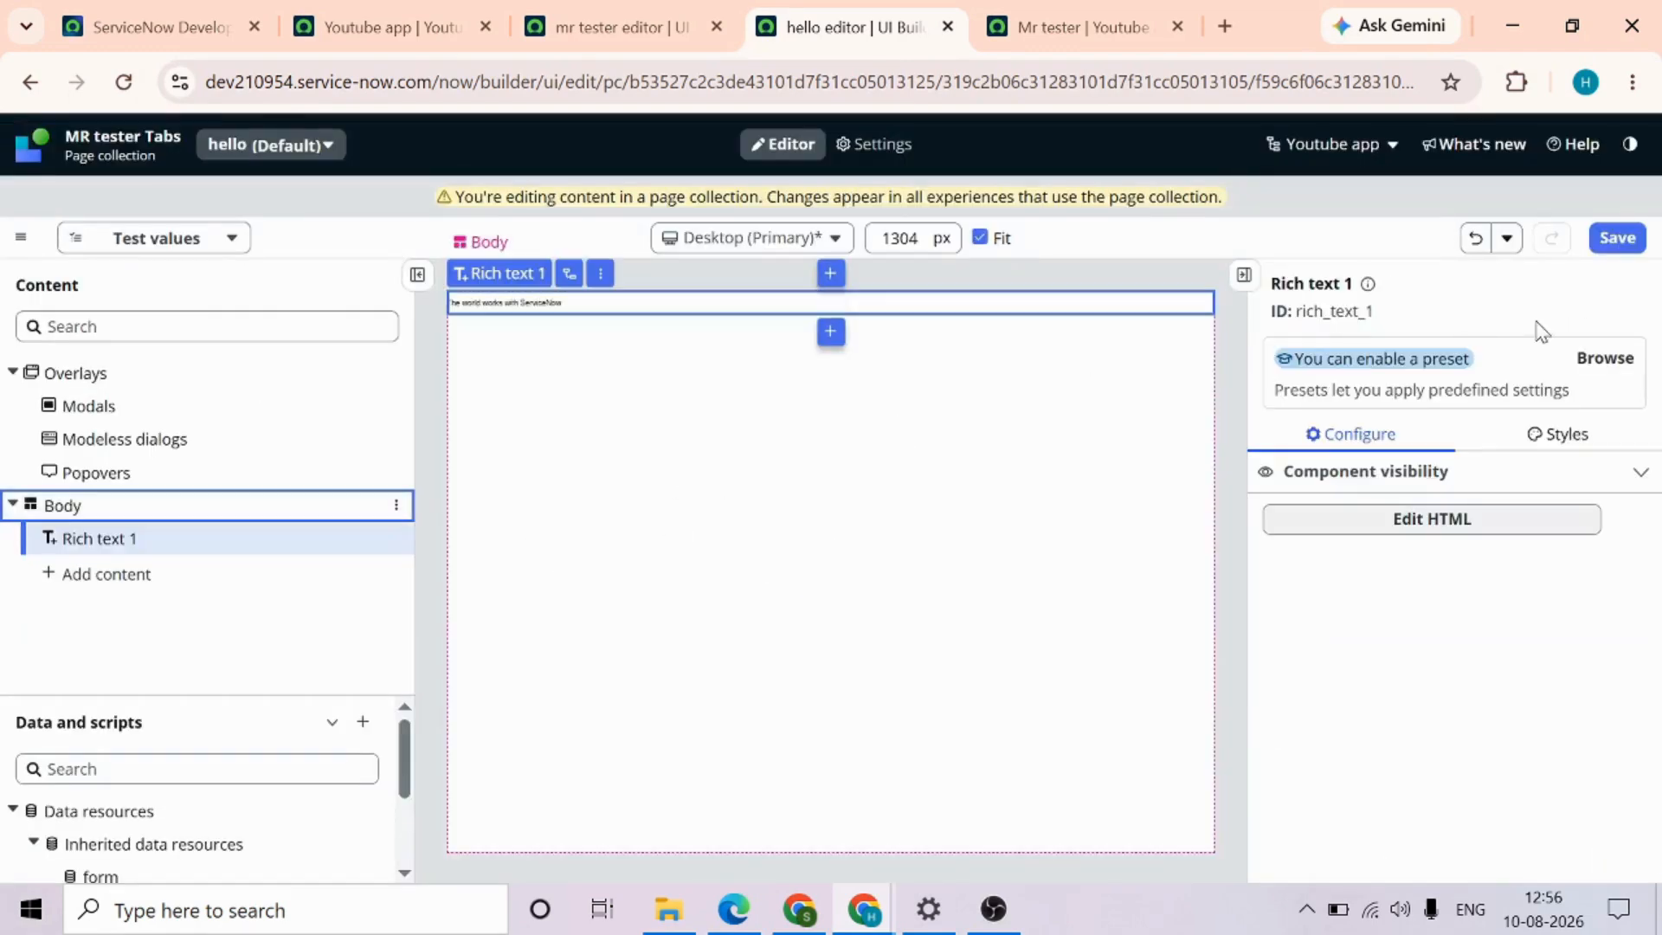
left_click(1617, 238)
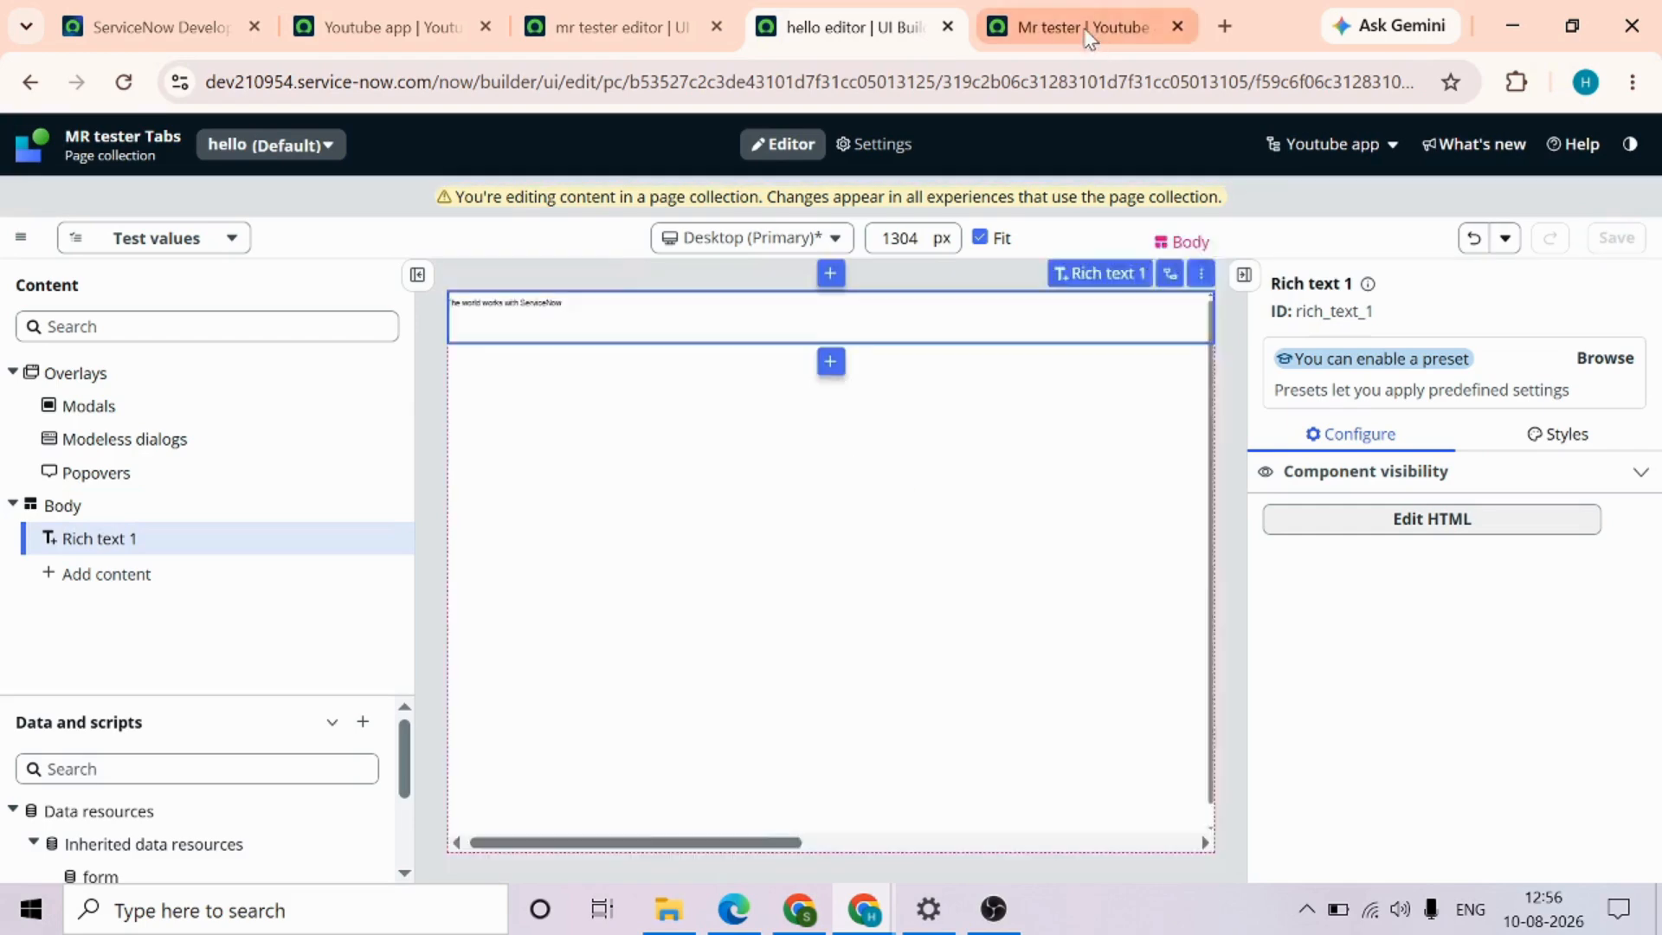
Reload the live mr tester page and check the hello tab for the added rich text
left_click(1092, 34)
left_click(829, 81)
key("Return")
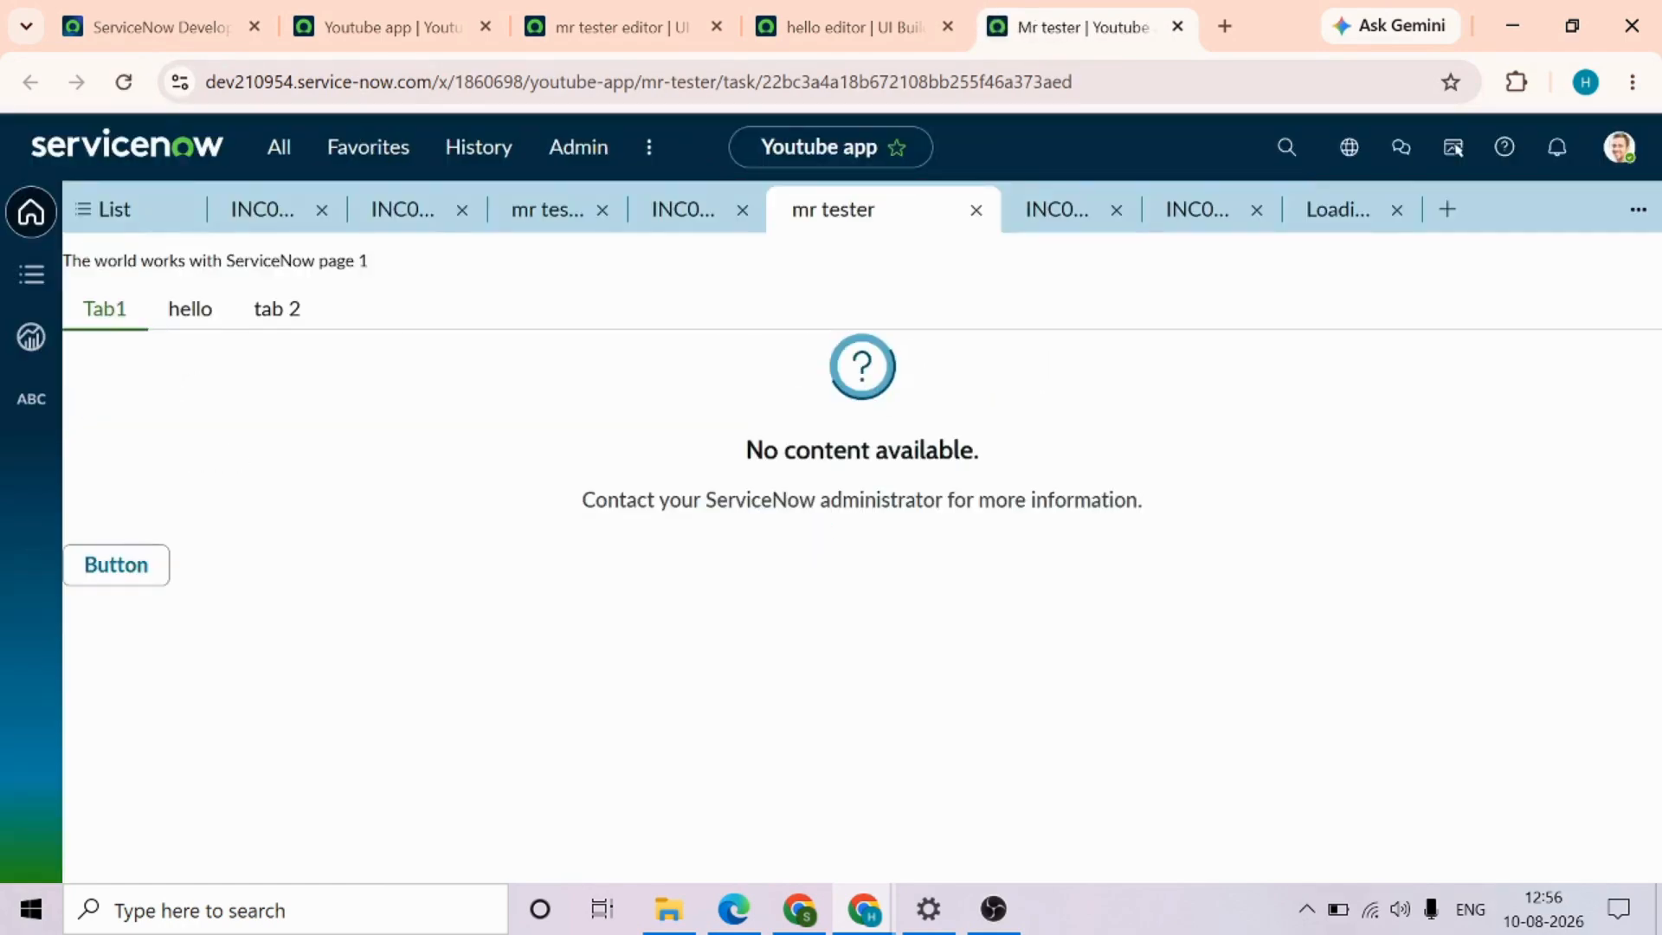
left_click(192, 322)
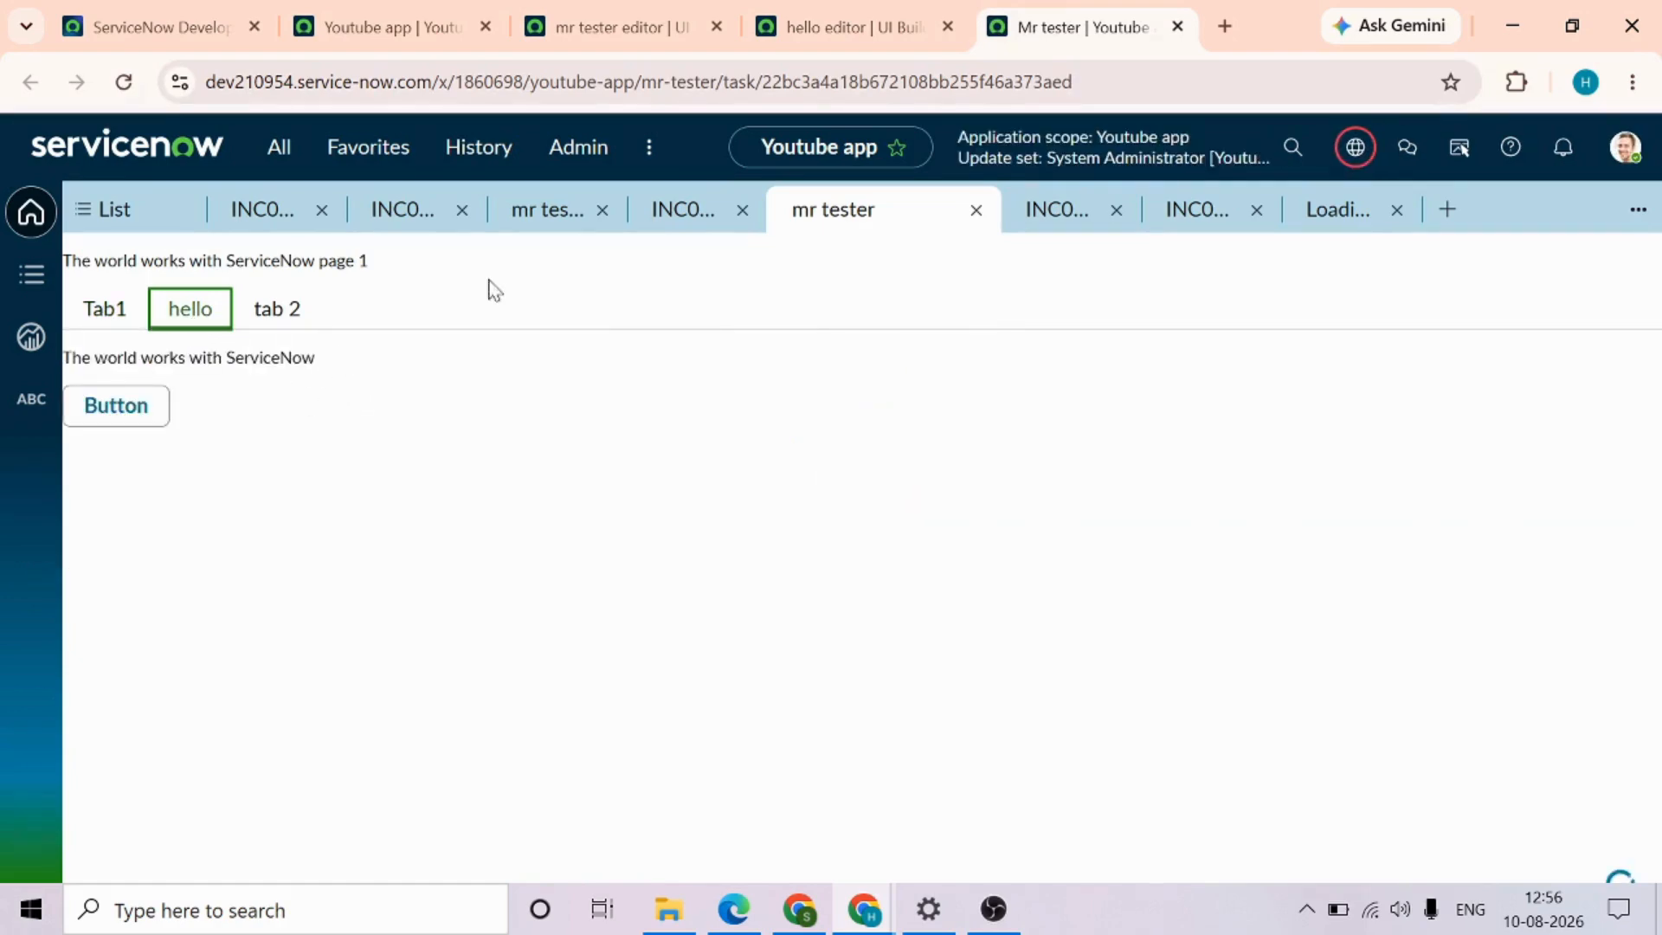
In the mr tester page editor, replace the Tabs 1 component with viewport tabs
left_click(641, 26)
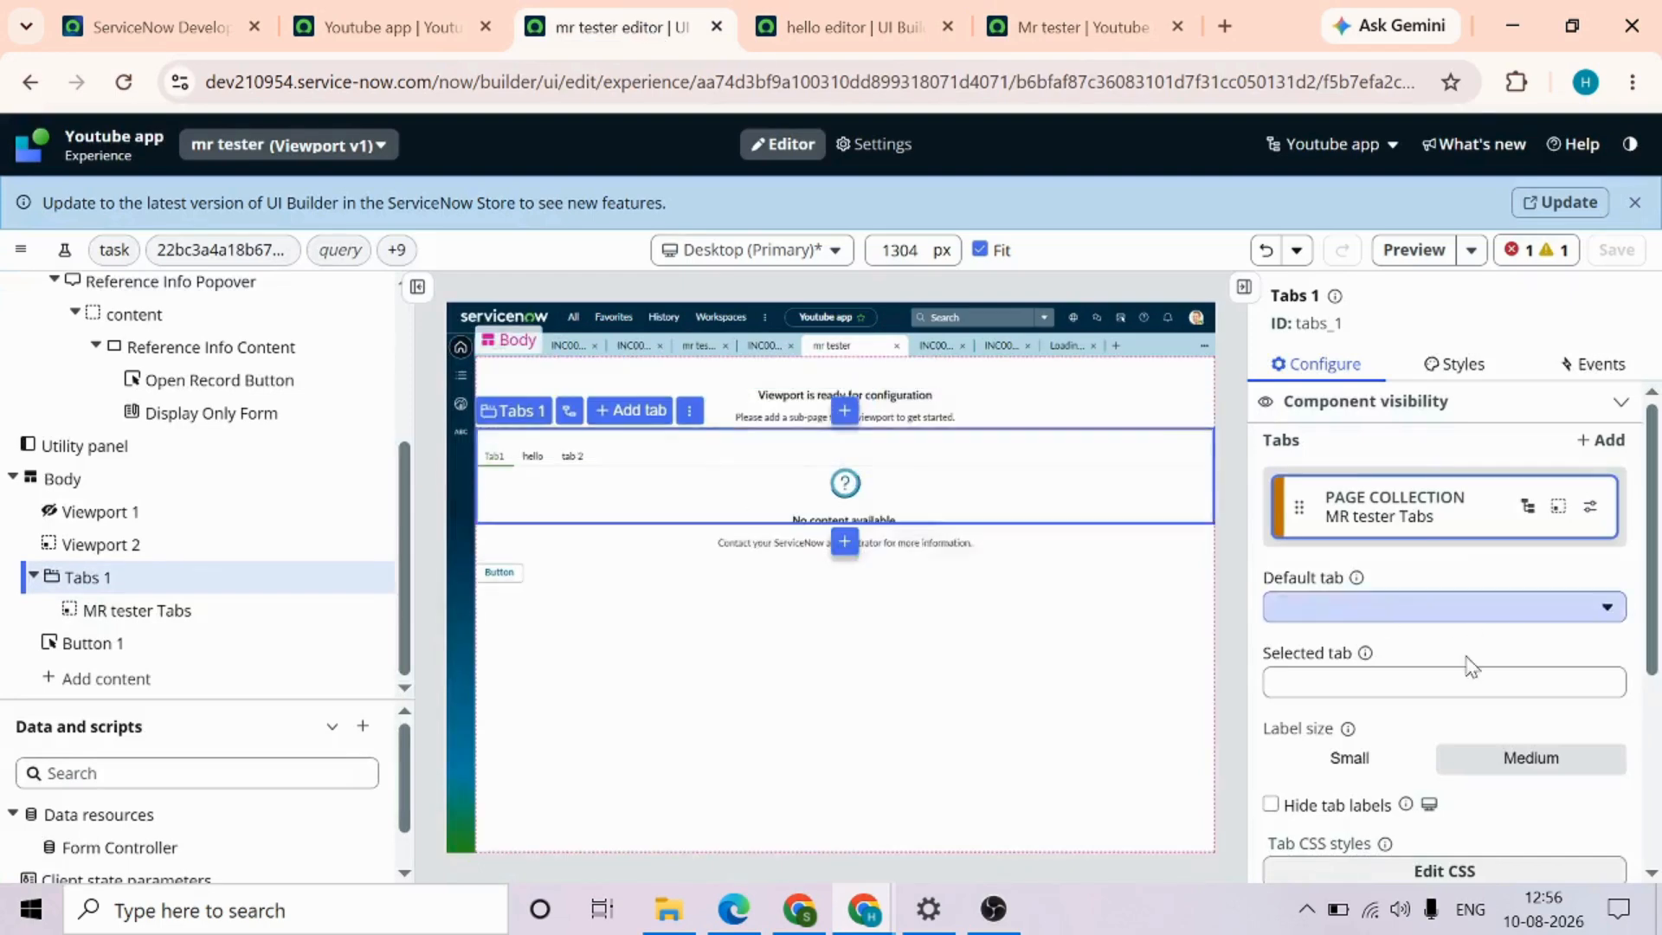
scroll(1487, 650, "down", 5)
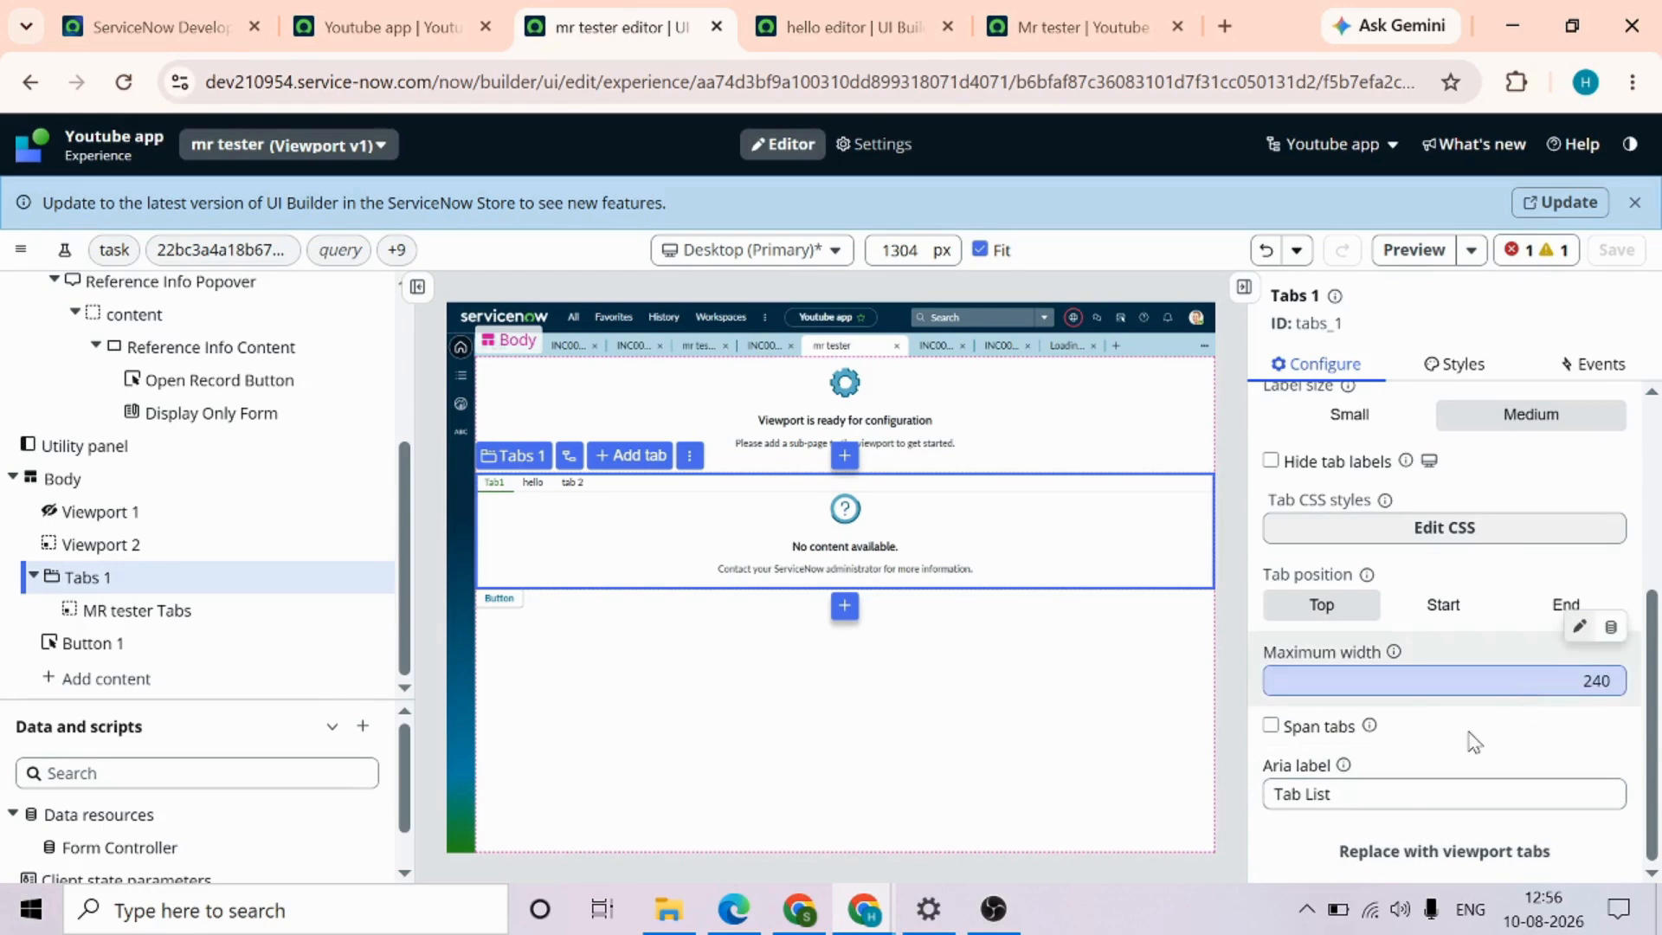
left_click(1408, 857)
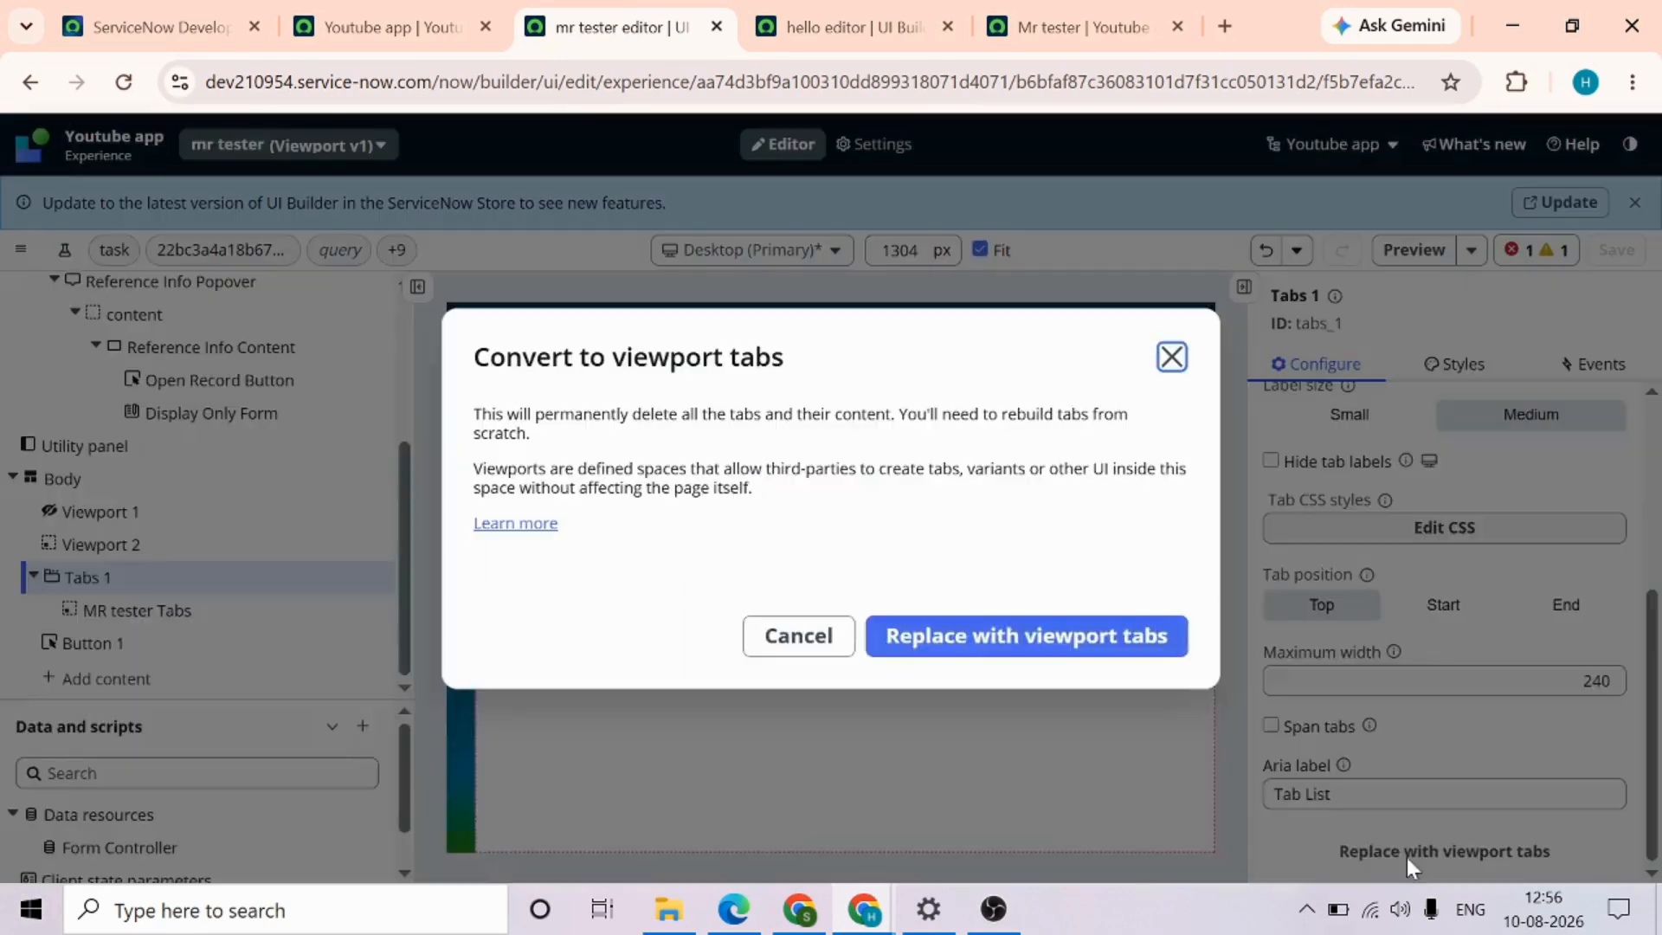
left_click(1090, 639)
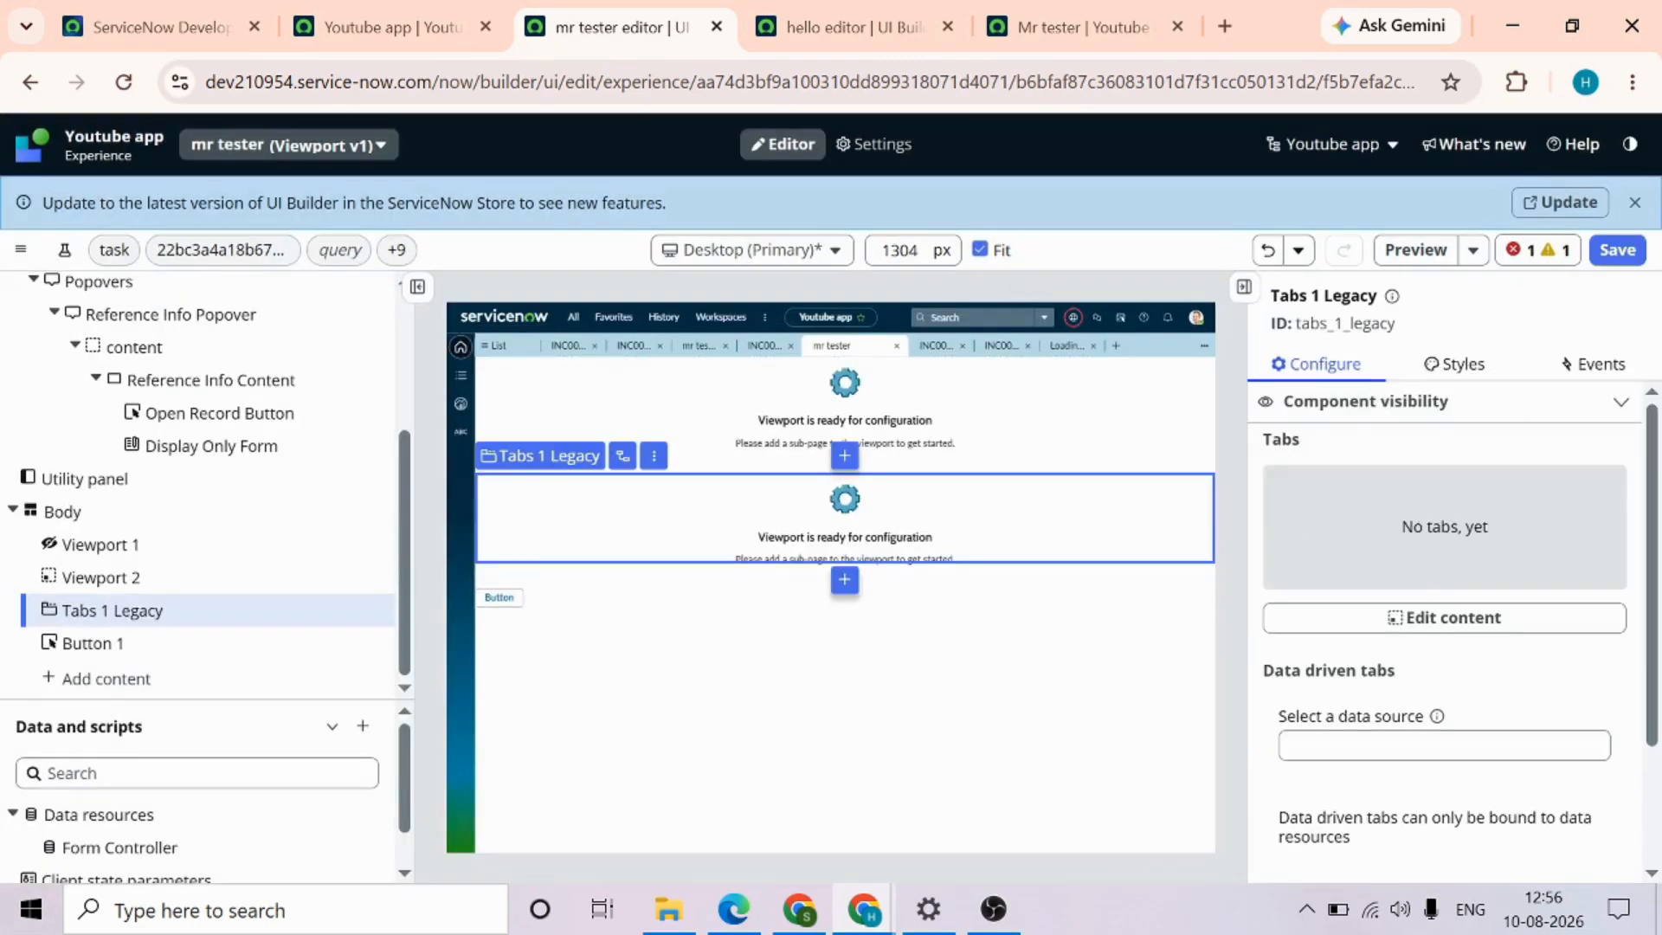
Save the page, open the content of Tabs 1 Legacy, and create a responsive sub-page named tab1
left_click(1410, 621)
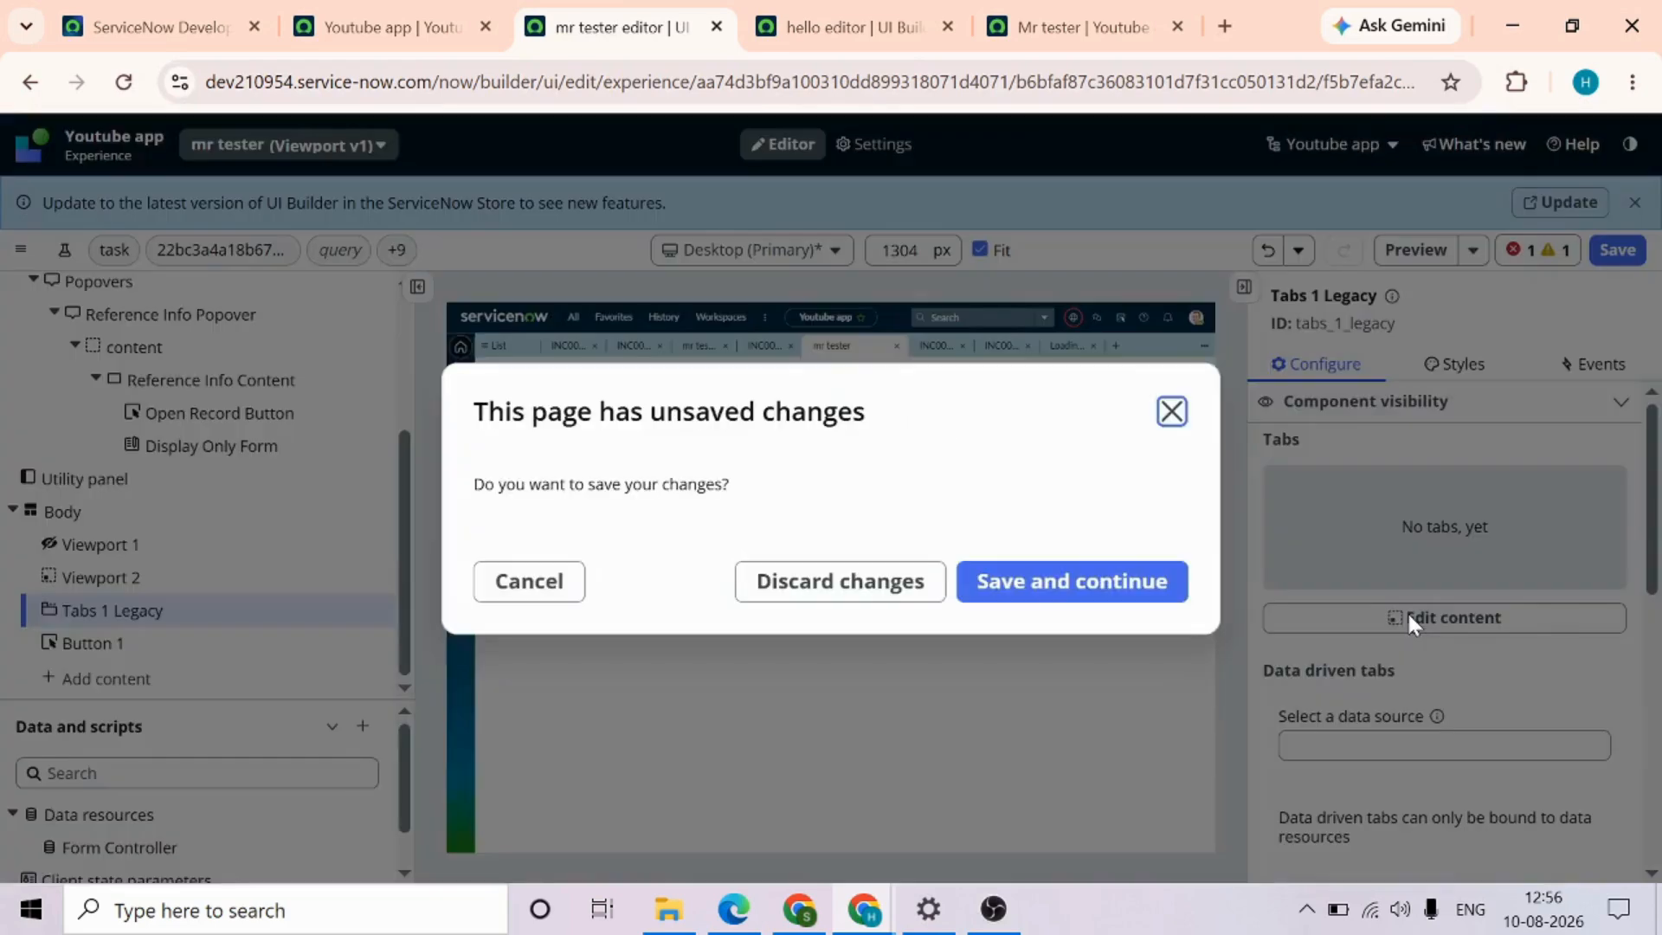
left_click(1065, 588)
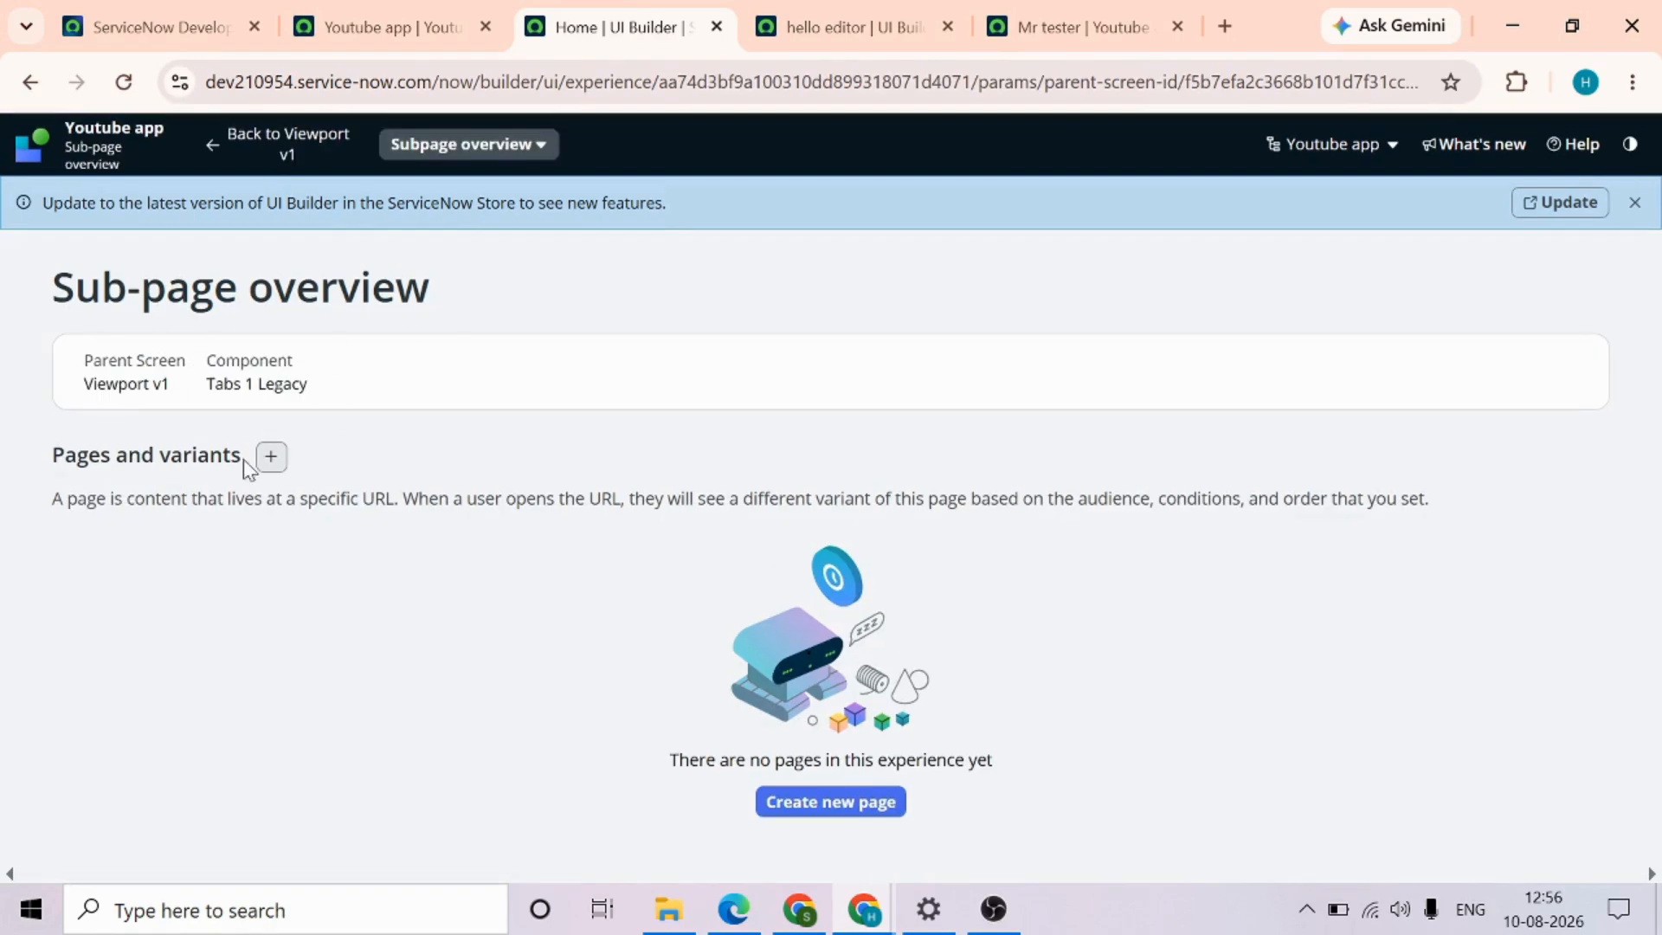
left_click(270, 459)
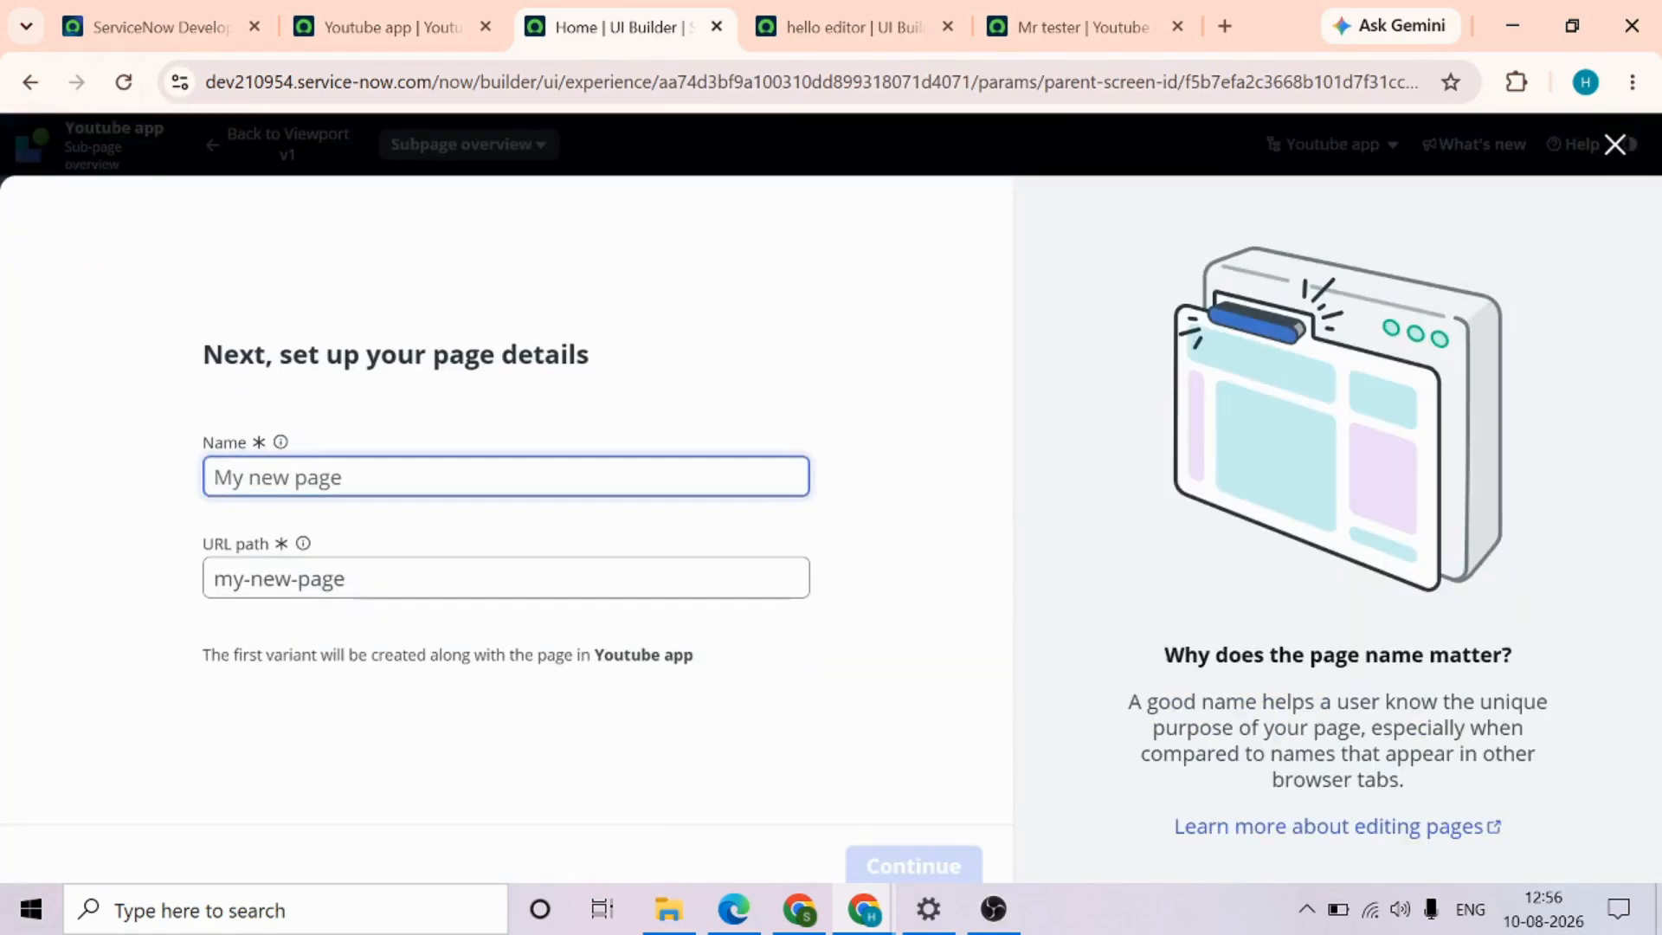
type("tab1")
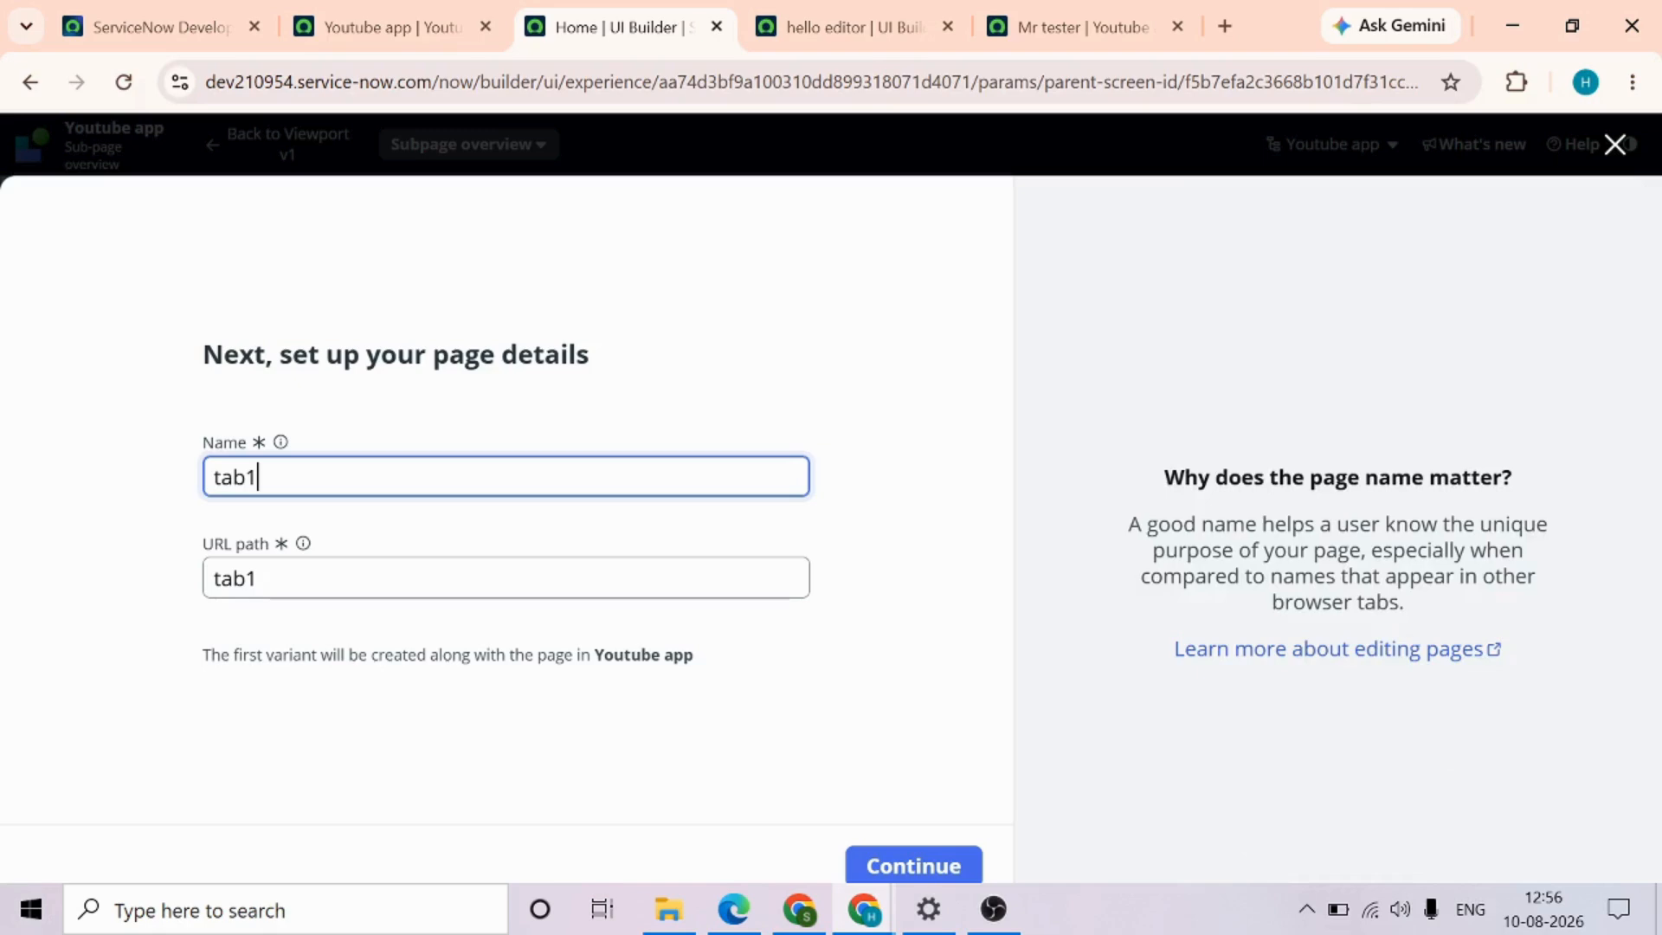
left_click(914, 868)
left_click(914, 868)
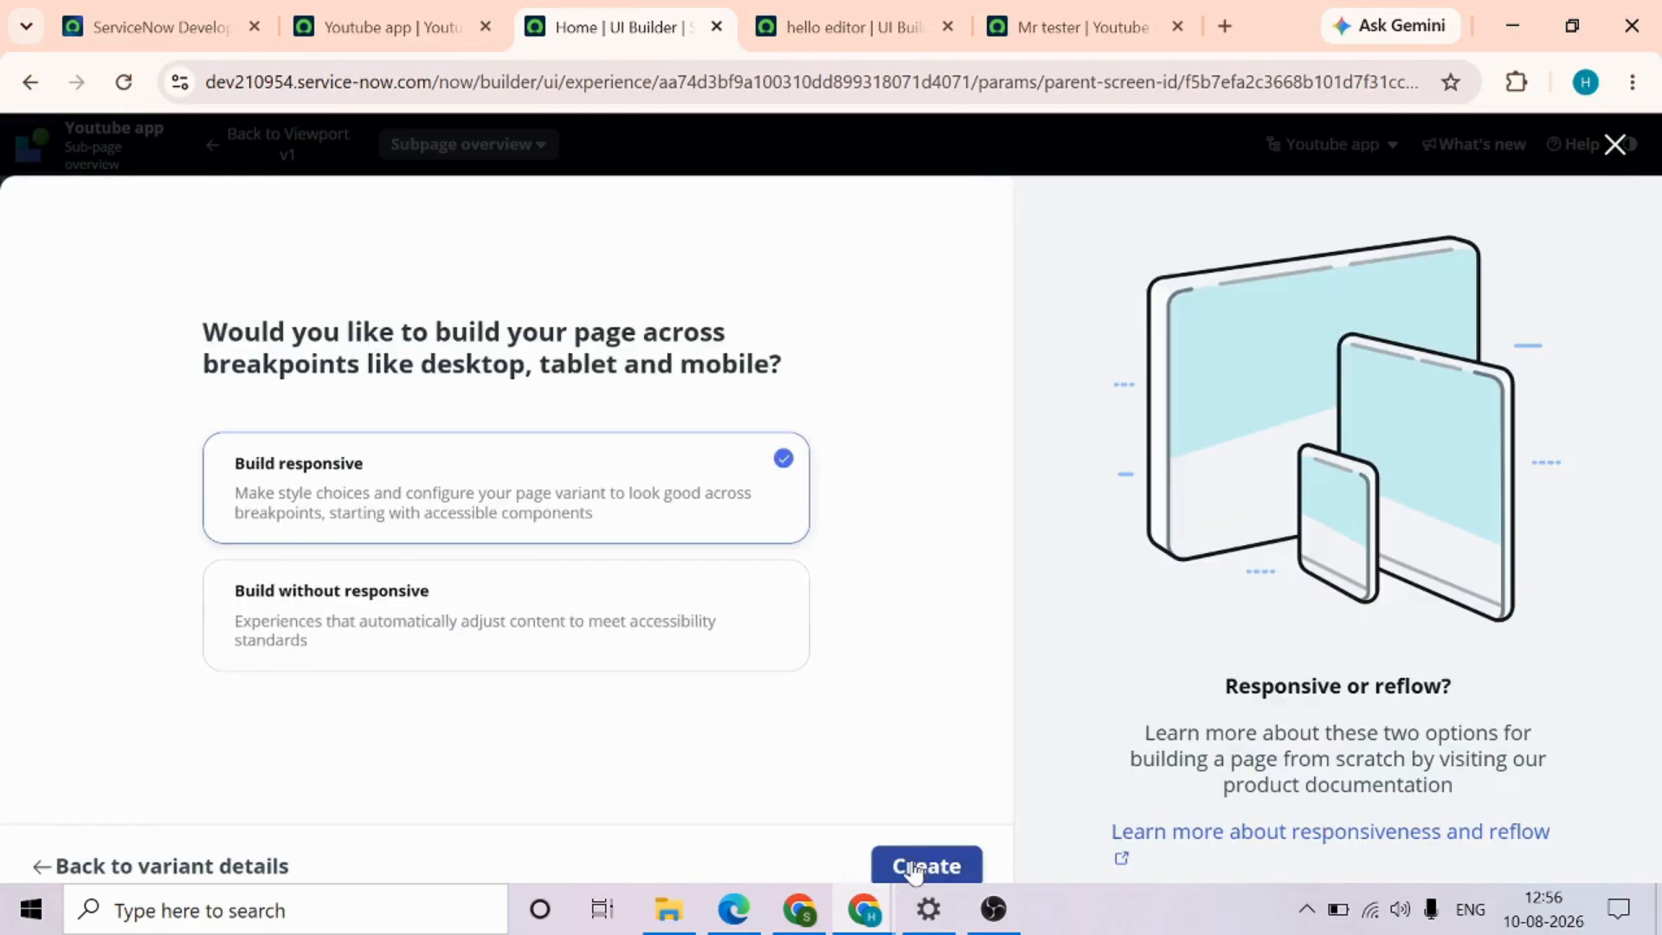
left_click(914, 868)
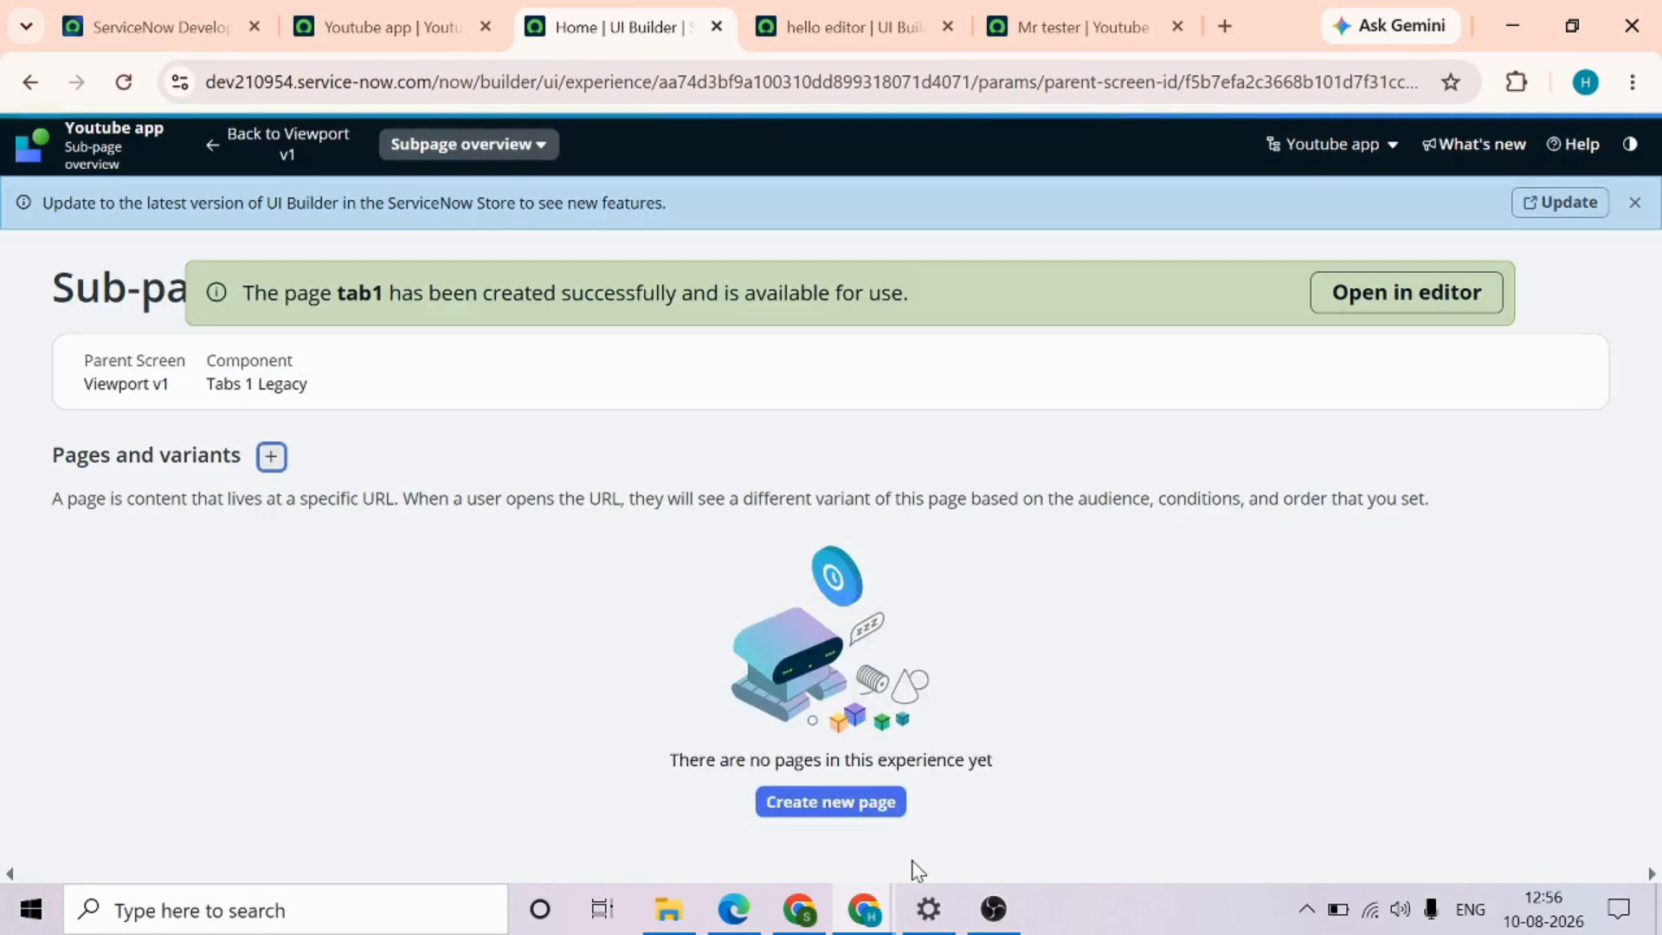
Return to the Viewport v1 page editor and reload the live mr tester page to check the viewport tabs
left_click(1088, 4)
left_click(638, 27)
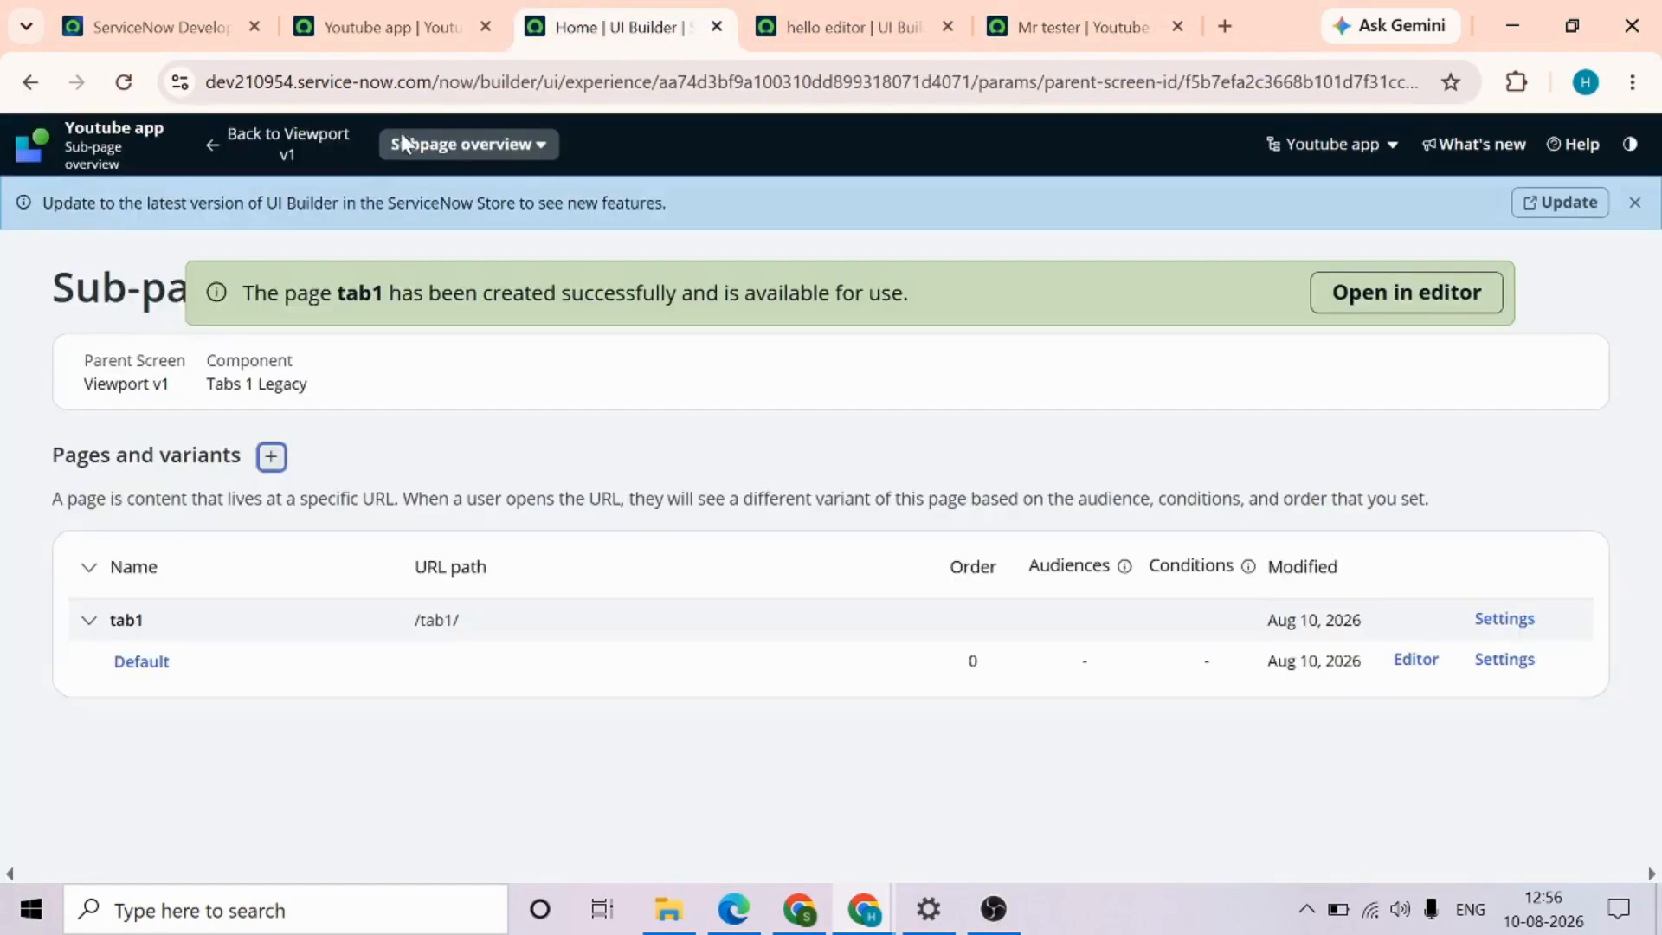
left_click(281, 154)
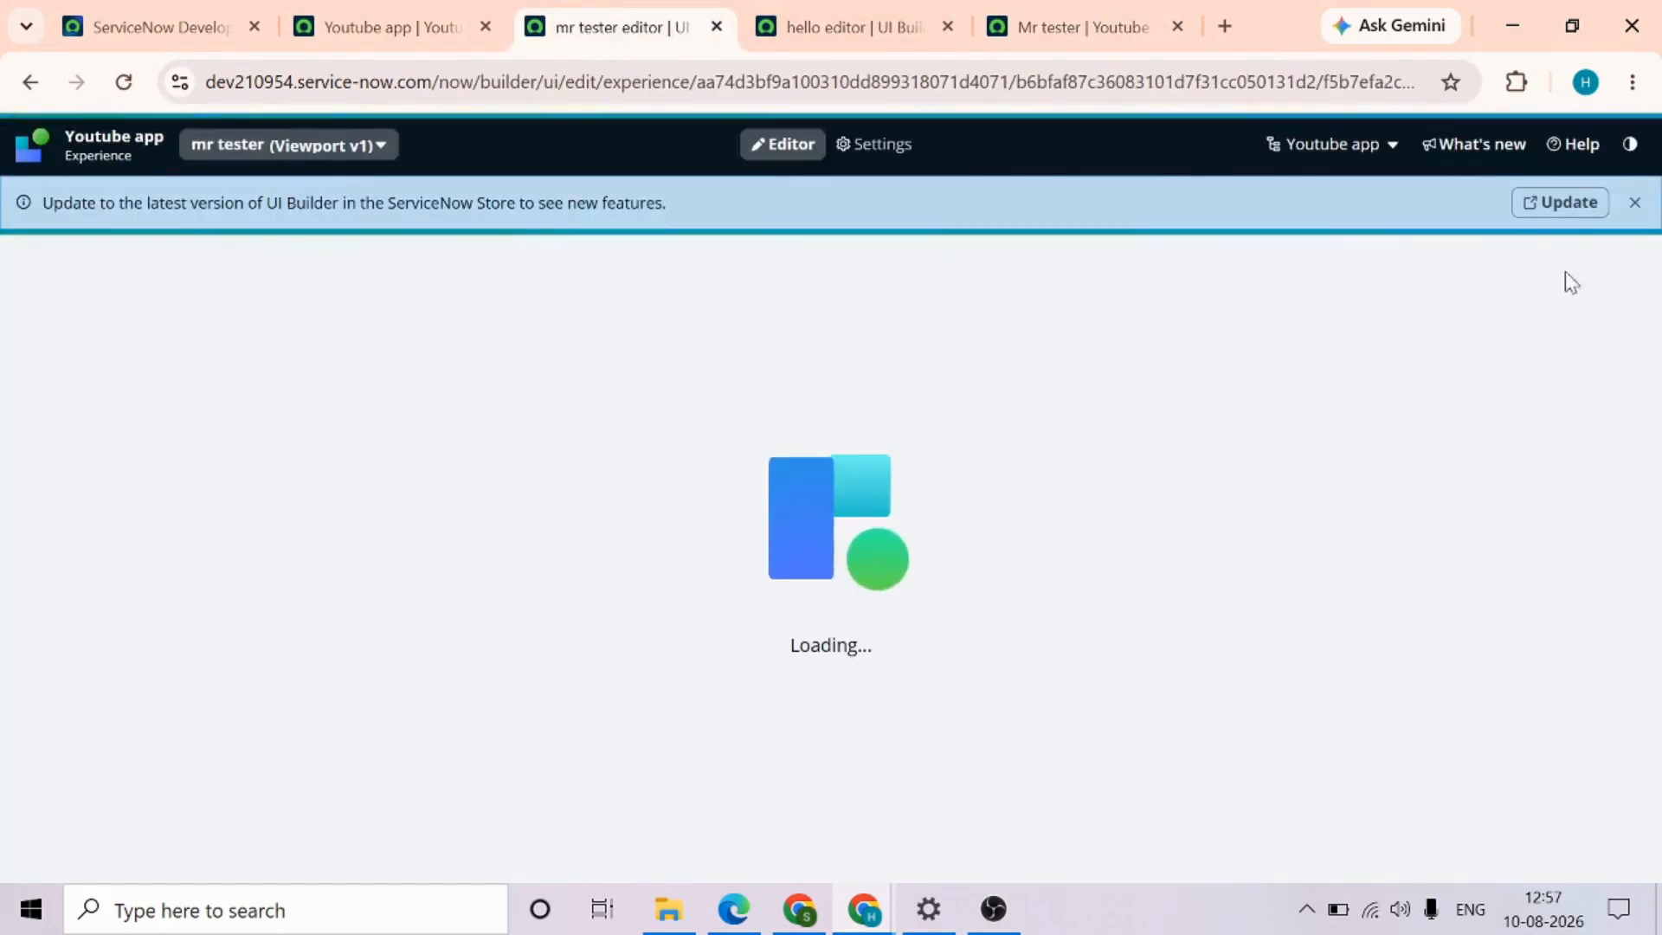
left_click(1068, 30)
key("F5")
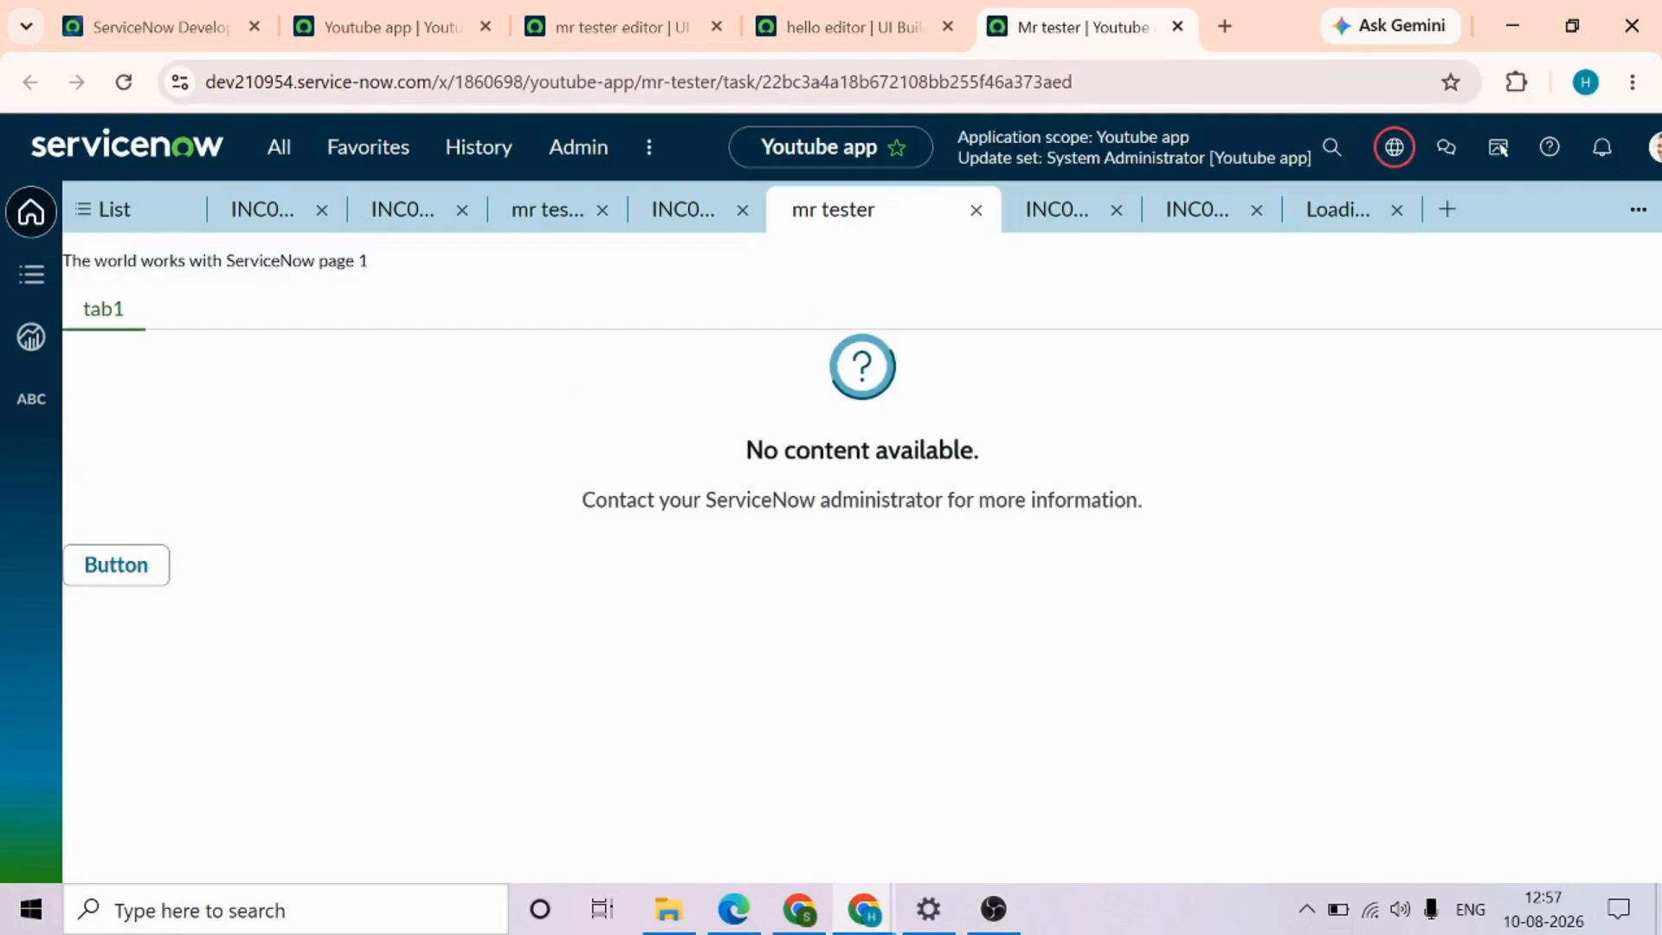
Dismiss the editor hints and review the configuration options of Tabs 1 Legacy in the mr tester page
left_click(612, 27)
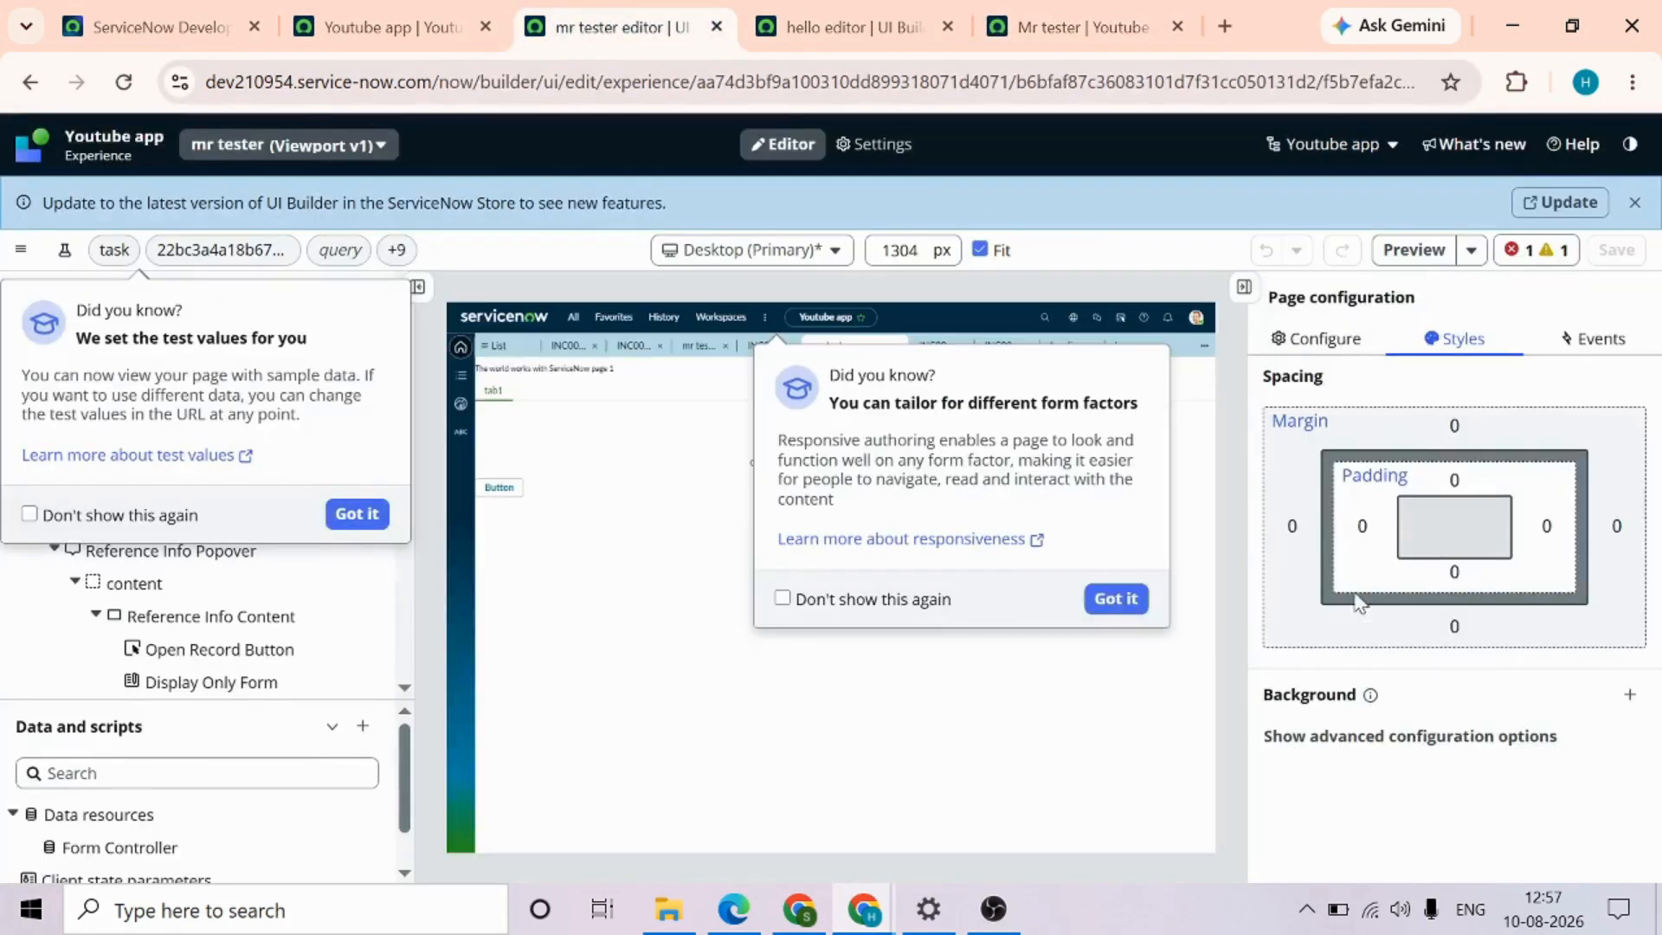
left_click(357, 513)
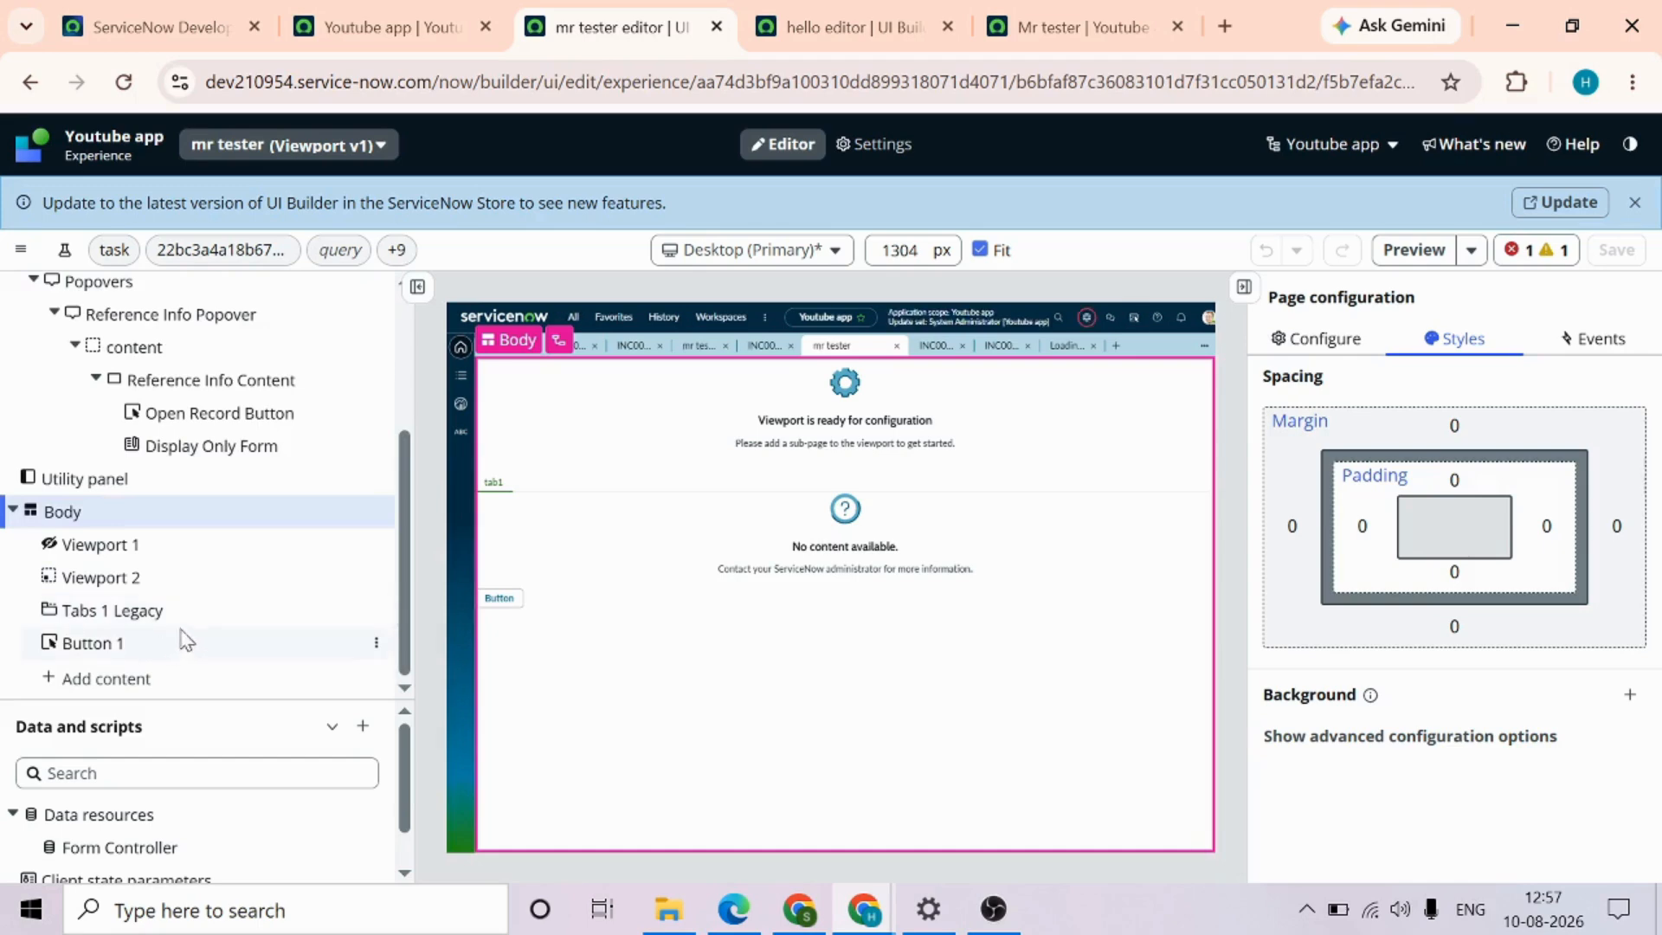
left_click(184, 612)
scroll(1472, 684, "down", 3)
scroll(1471, 683, "down", 5)
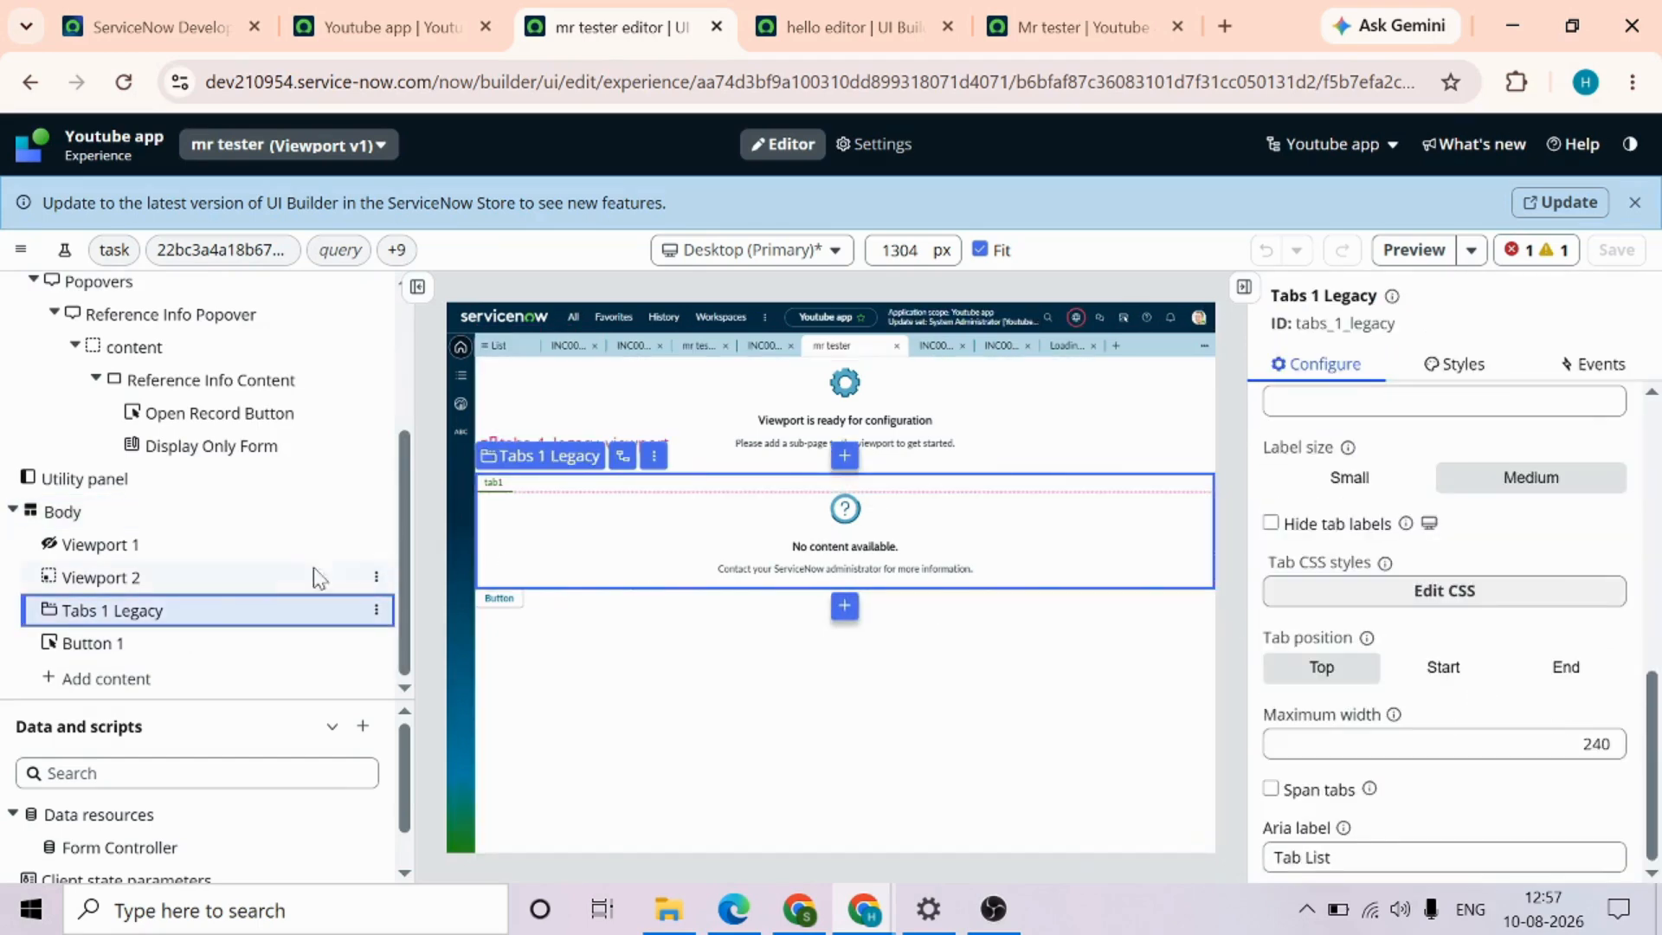
Add a Contextual sidebar component after Tabs 1 Legacy and review its configuration options
left_click(374, 613)
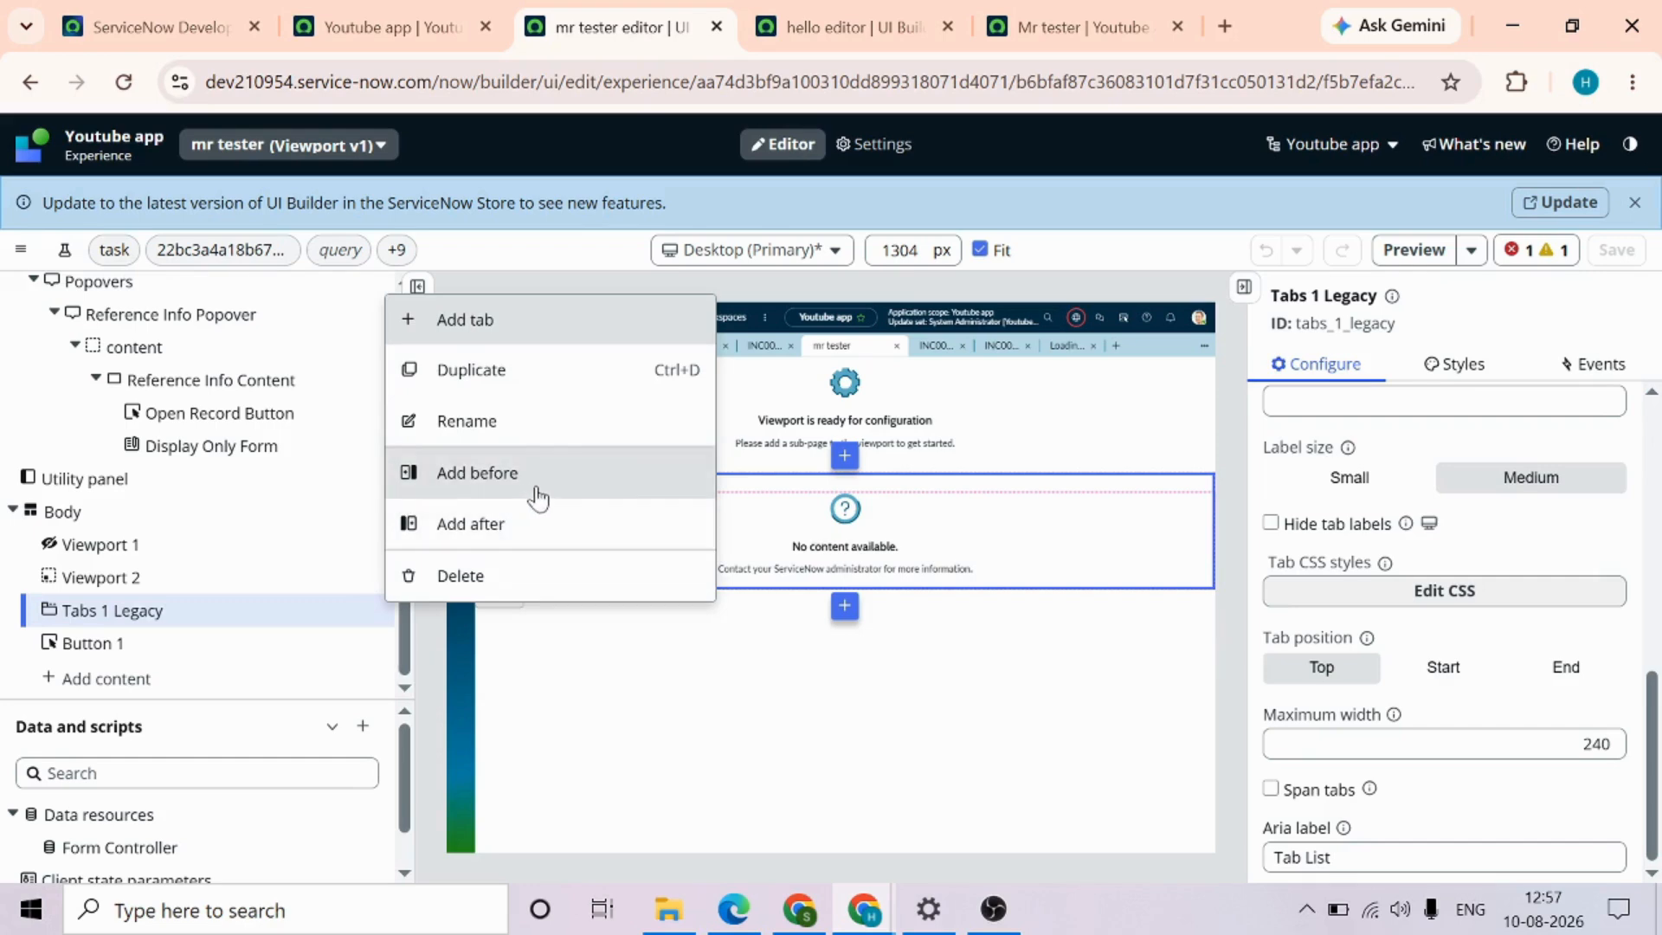
left_click(519, 525)
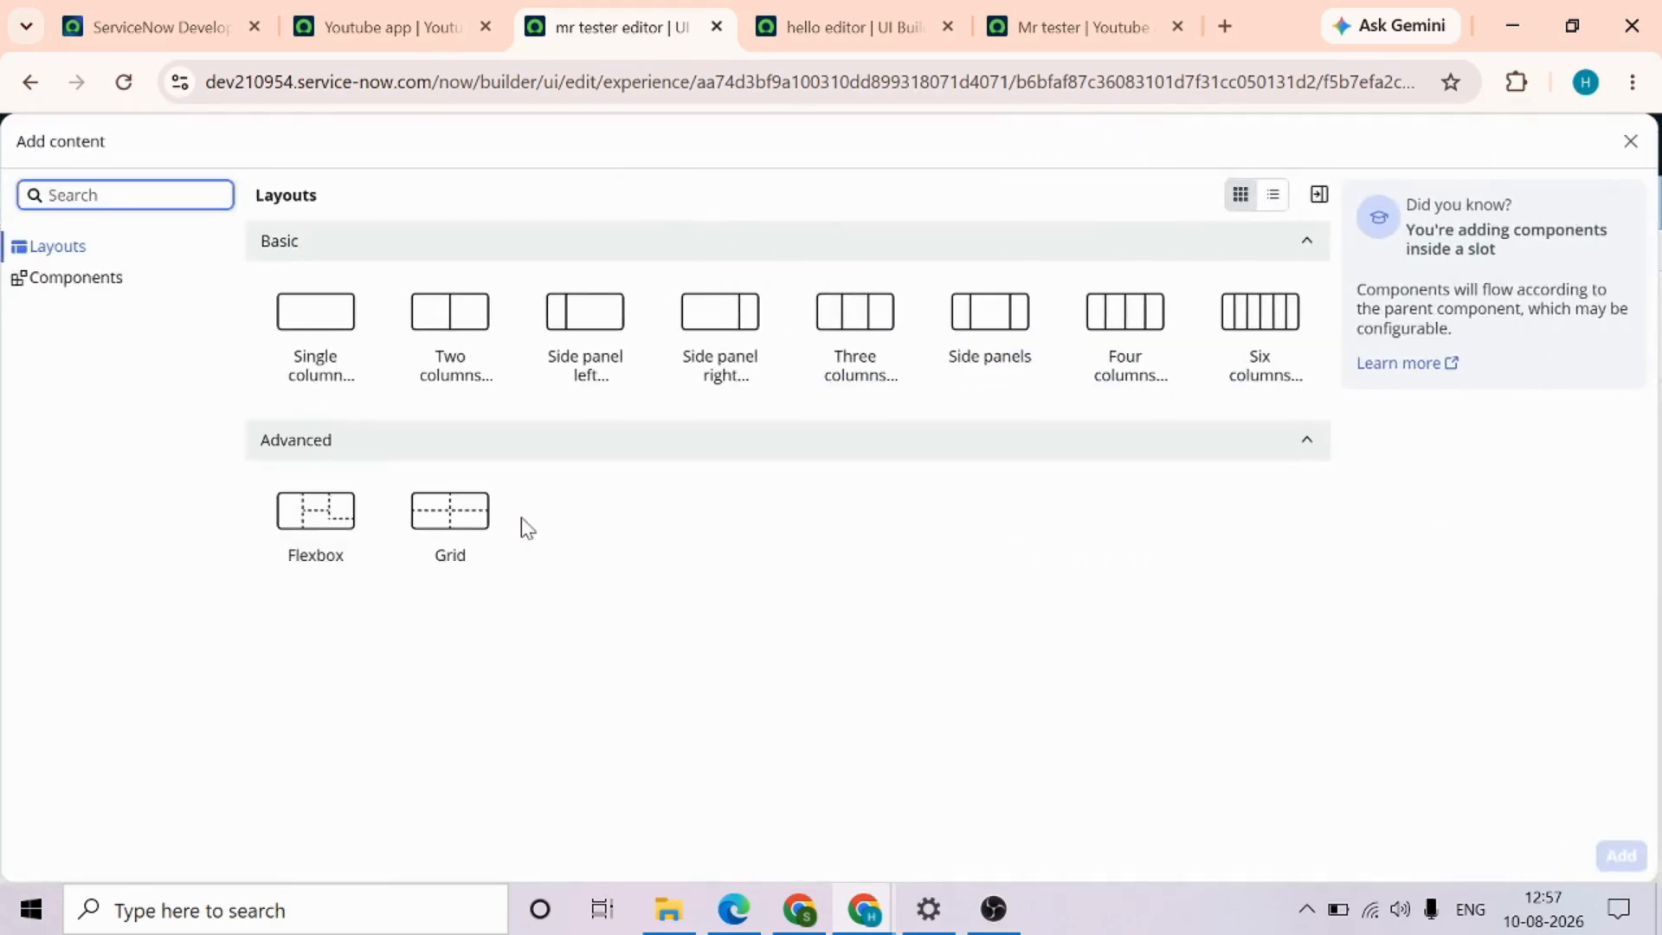
type("conte")
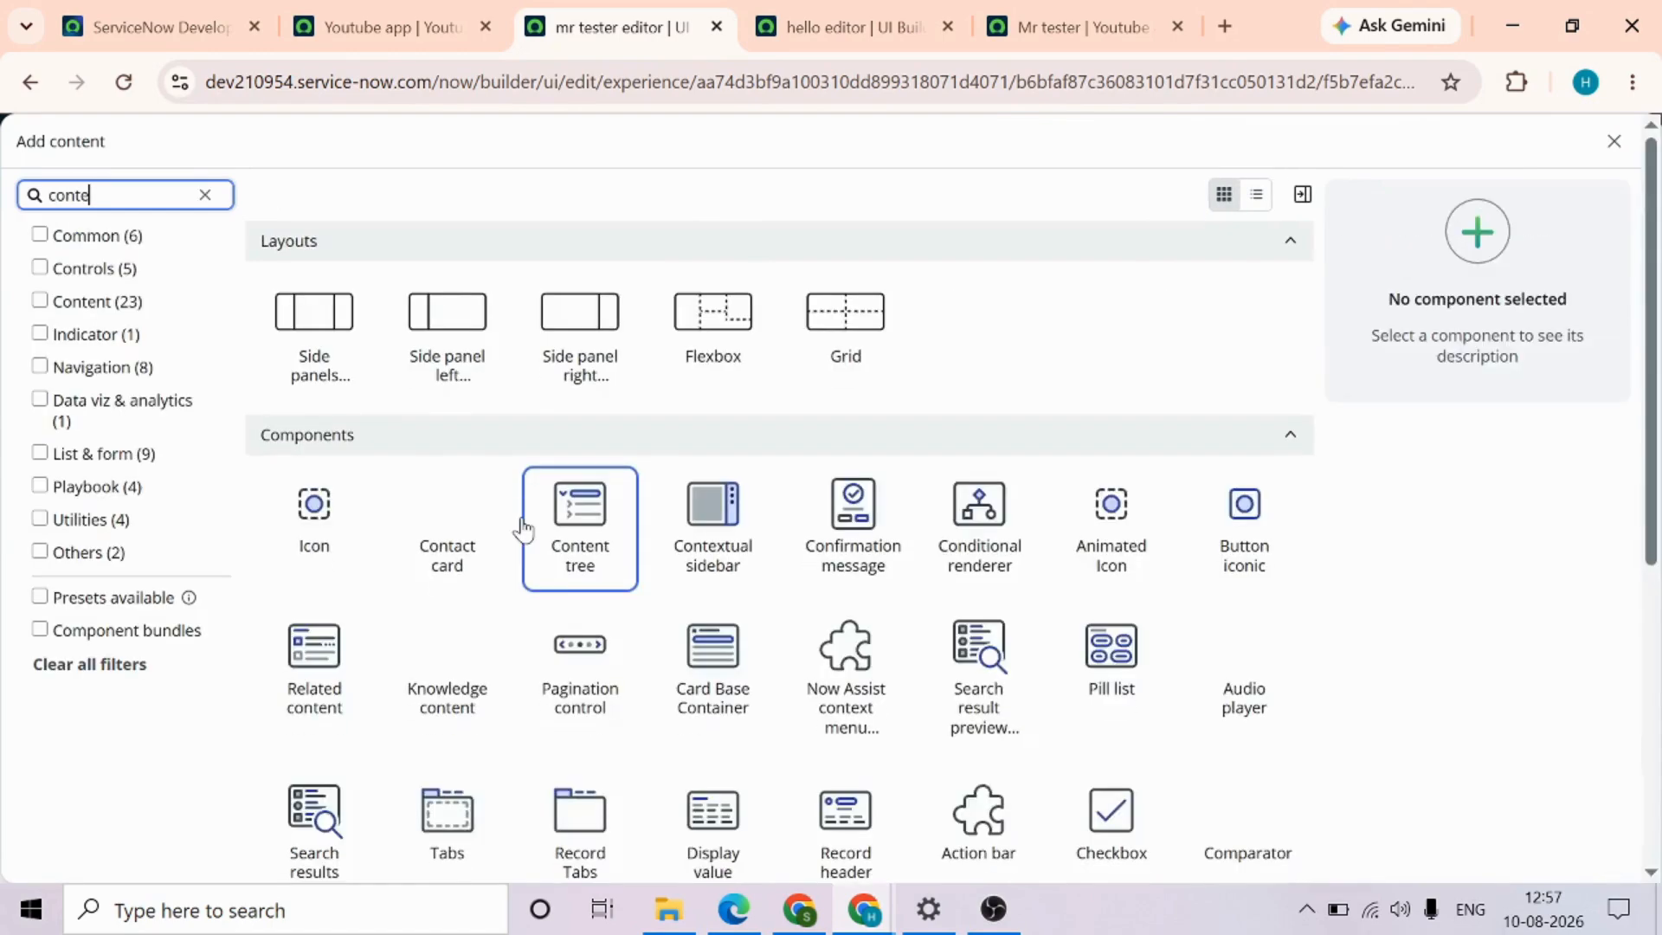
type("xt")
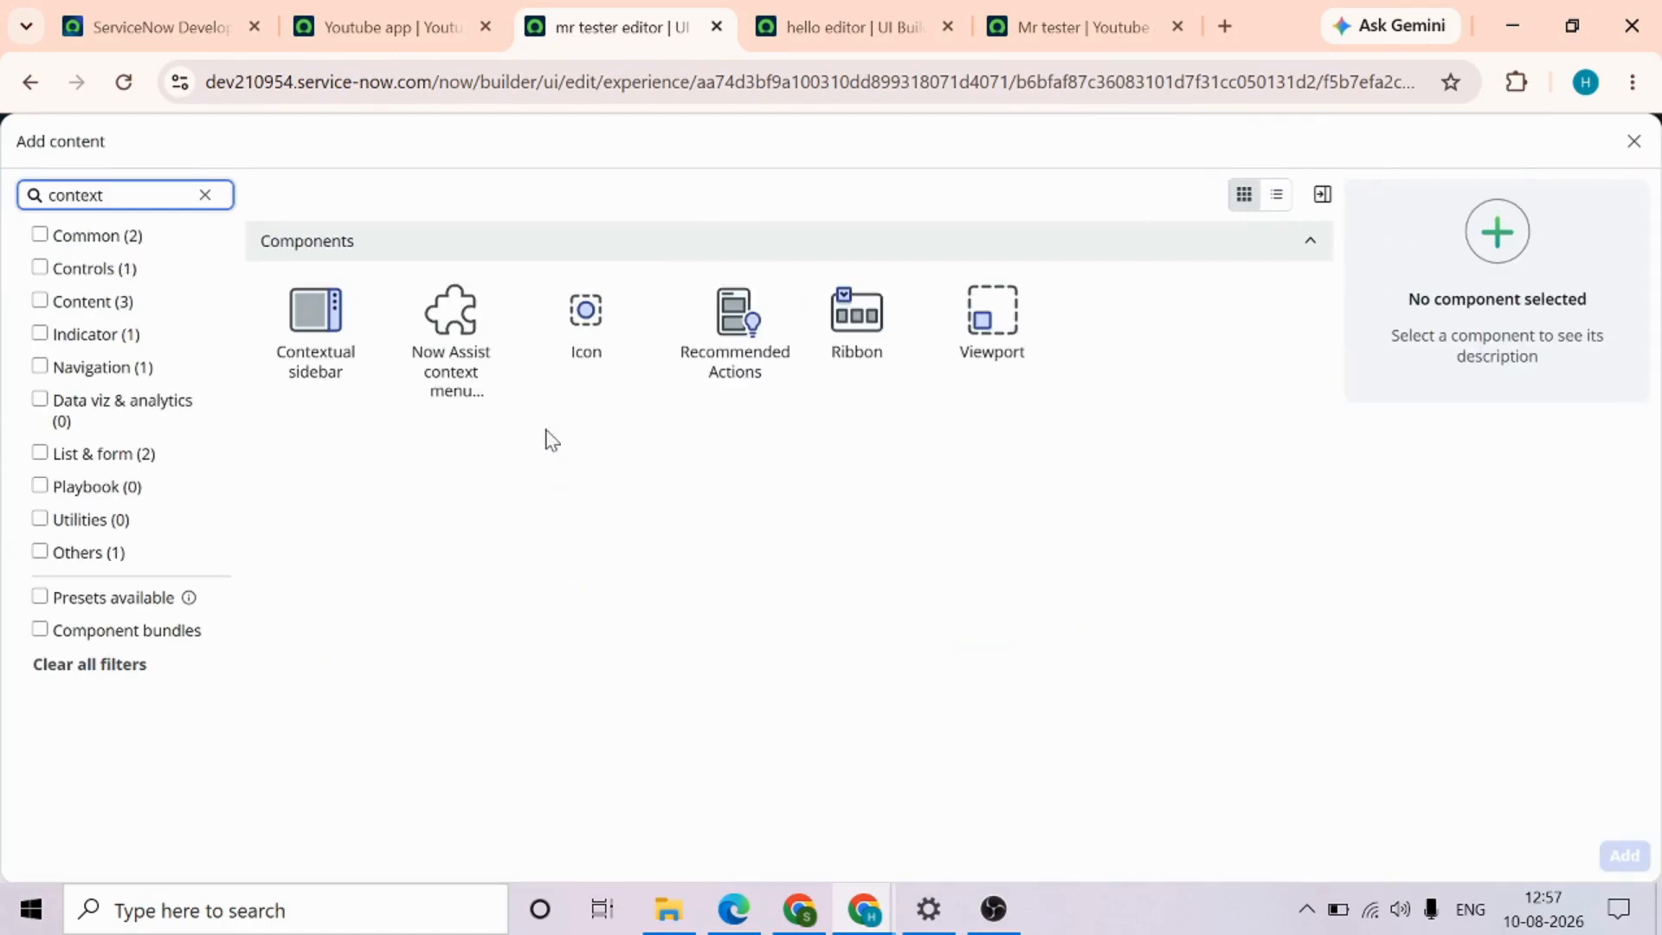
left_click(315, 334)
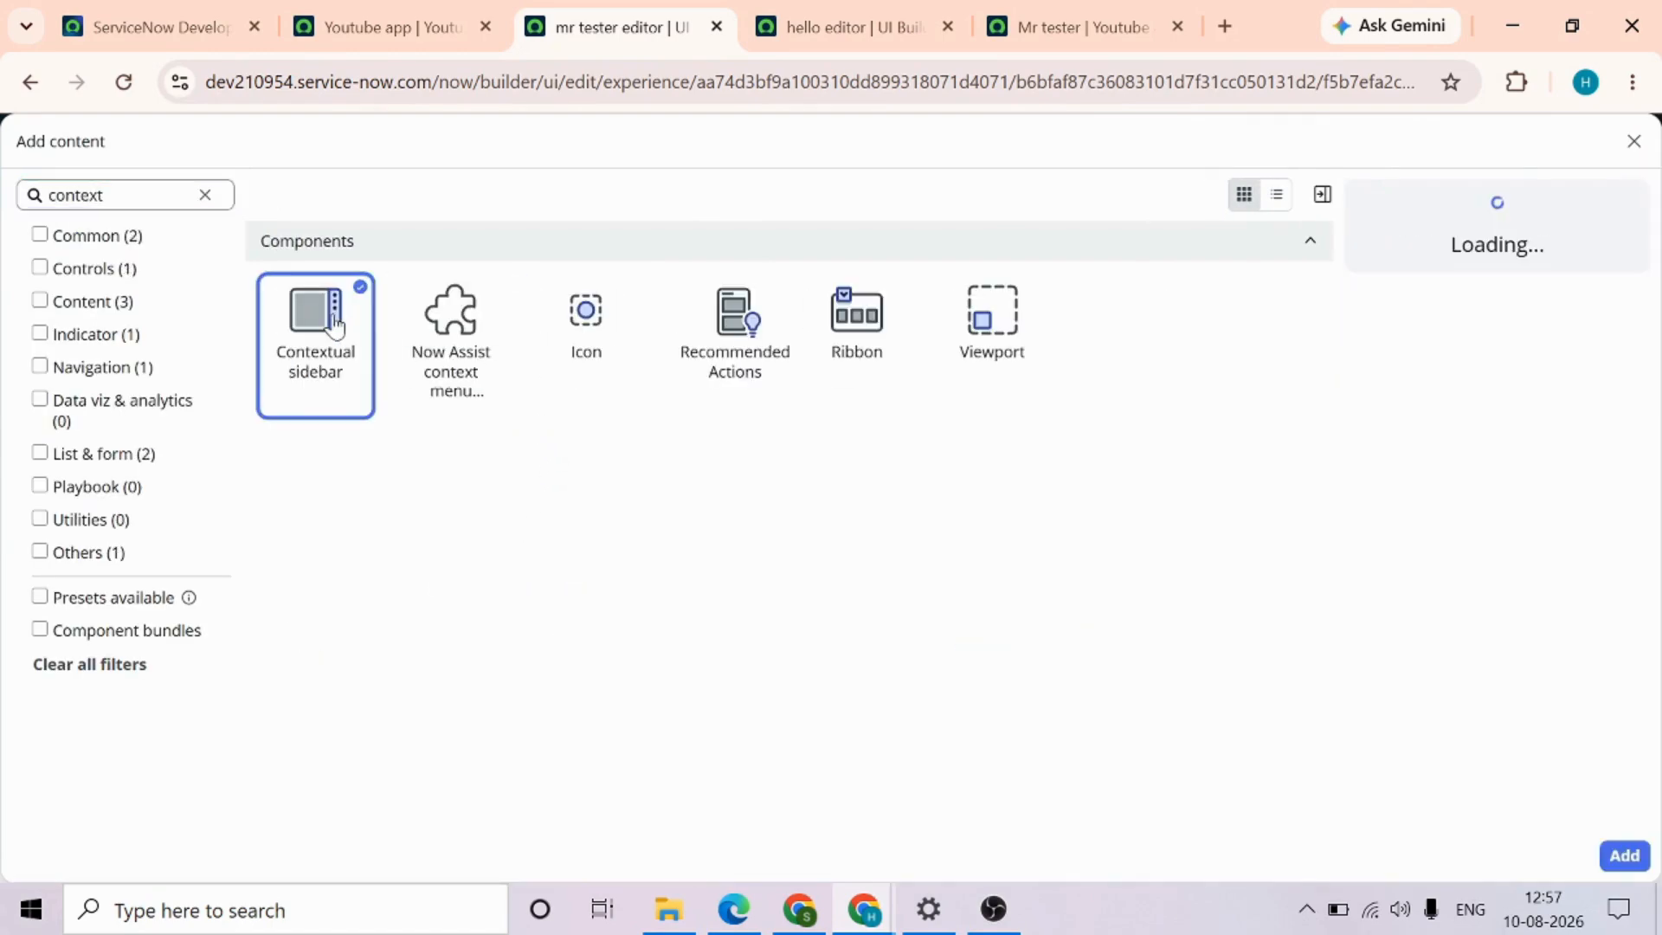
left_click(1625, 856)
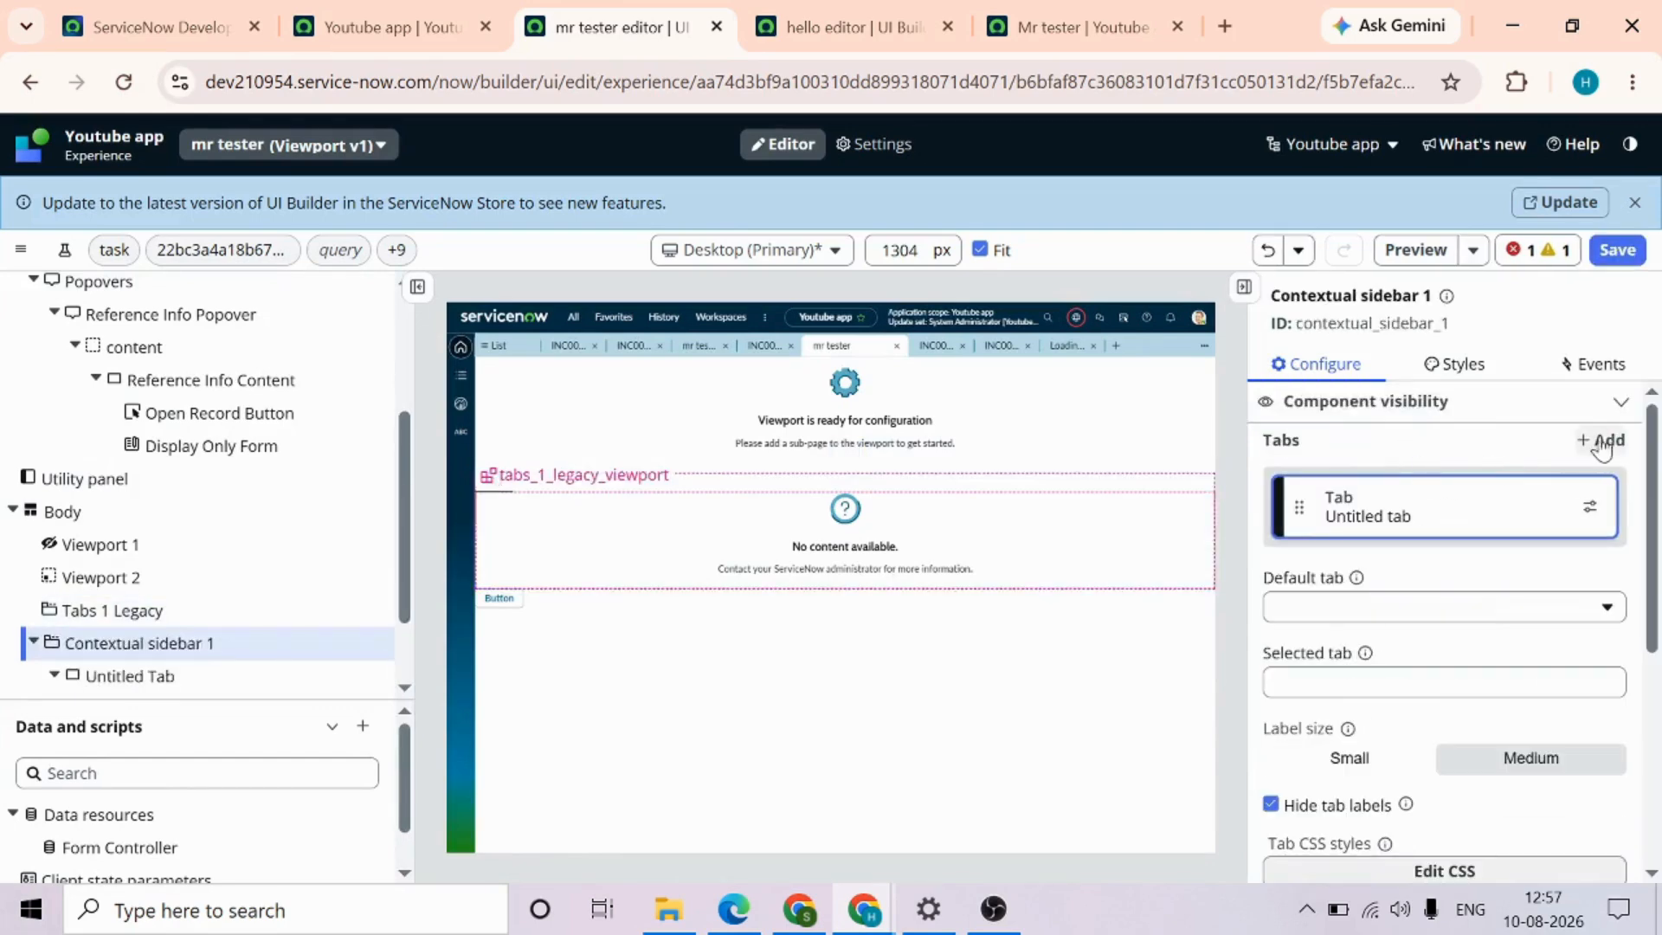
scroll(1442, 650, "down", 5)
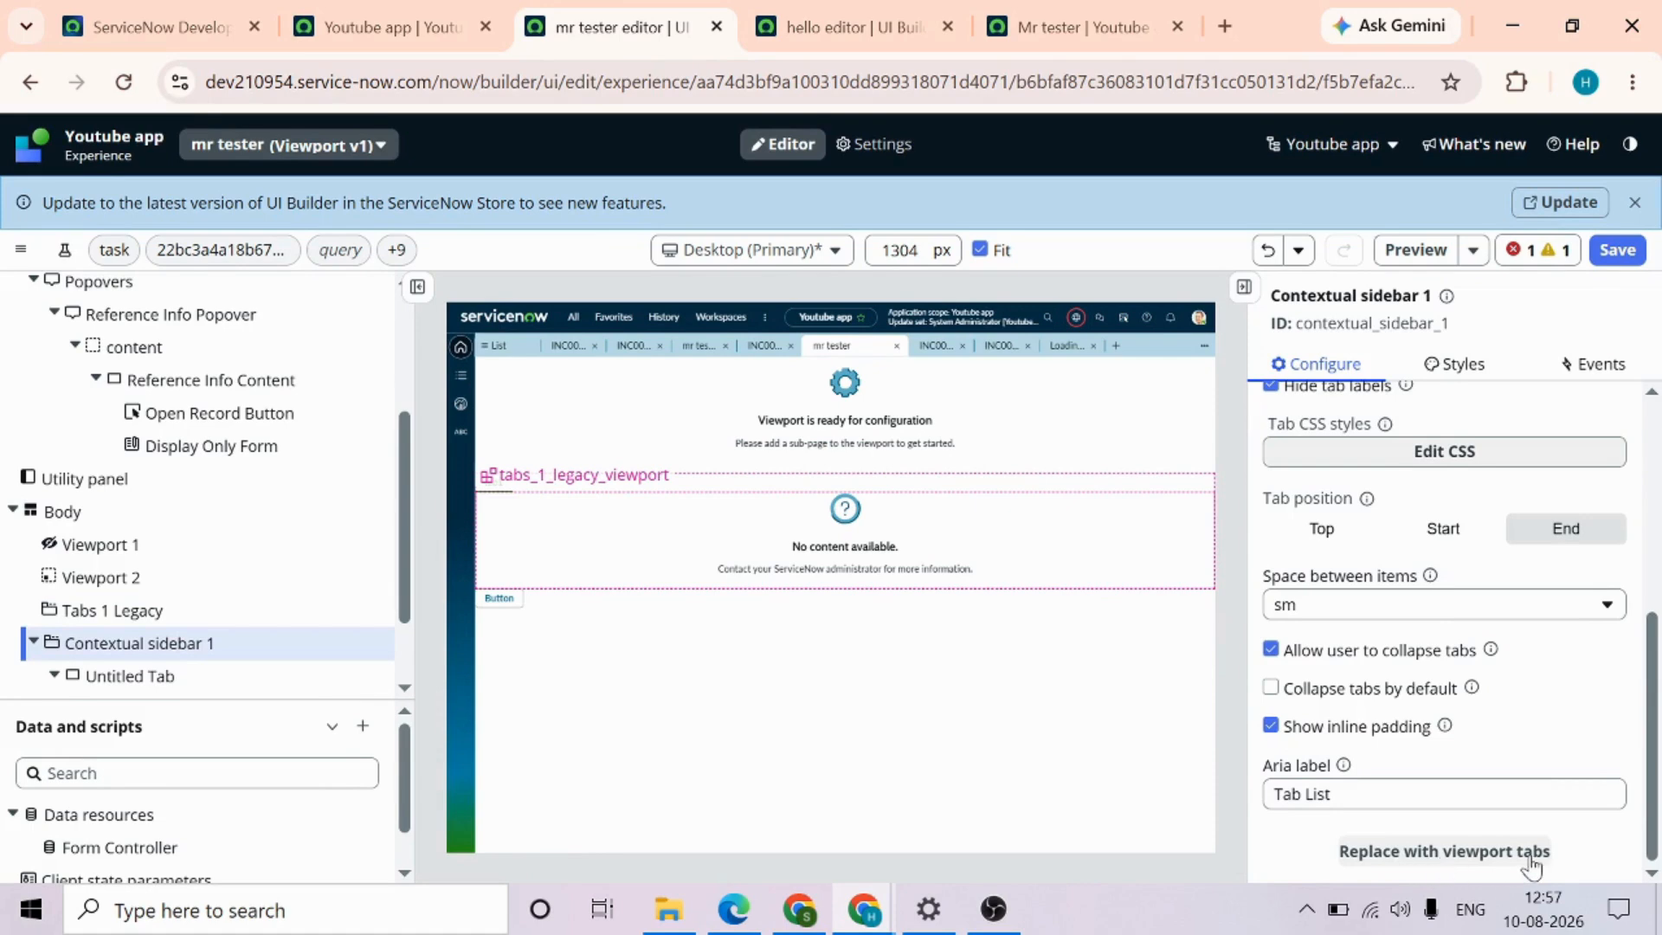
scroll(1532, 864, "up", 5)
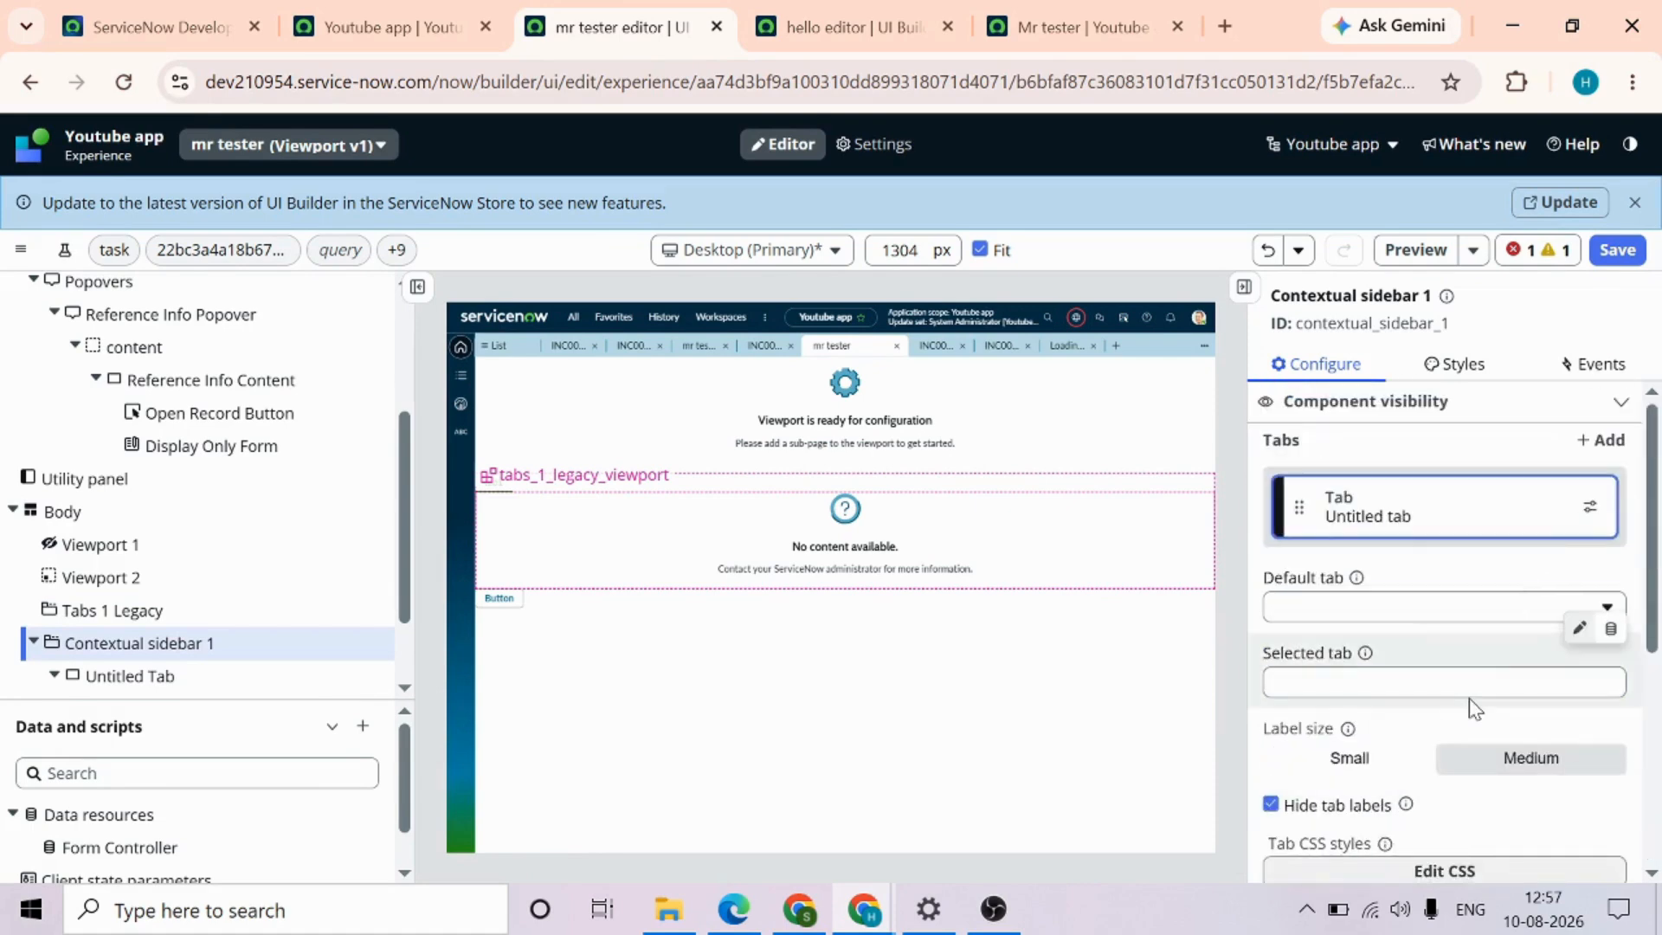
Examine the Contextual sidebar 1 configuration options and compare them with the live mr tester page
scroll(1468, 697, "down", 4)
scroll(1471, 658, "down", 1)
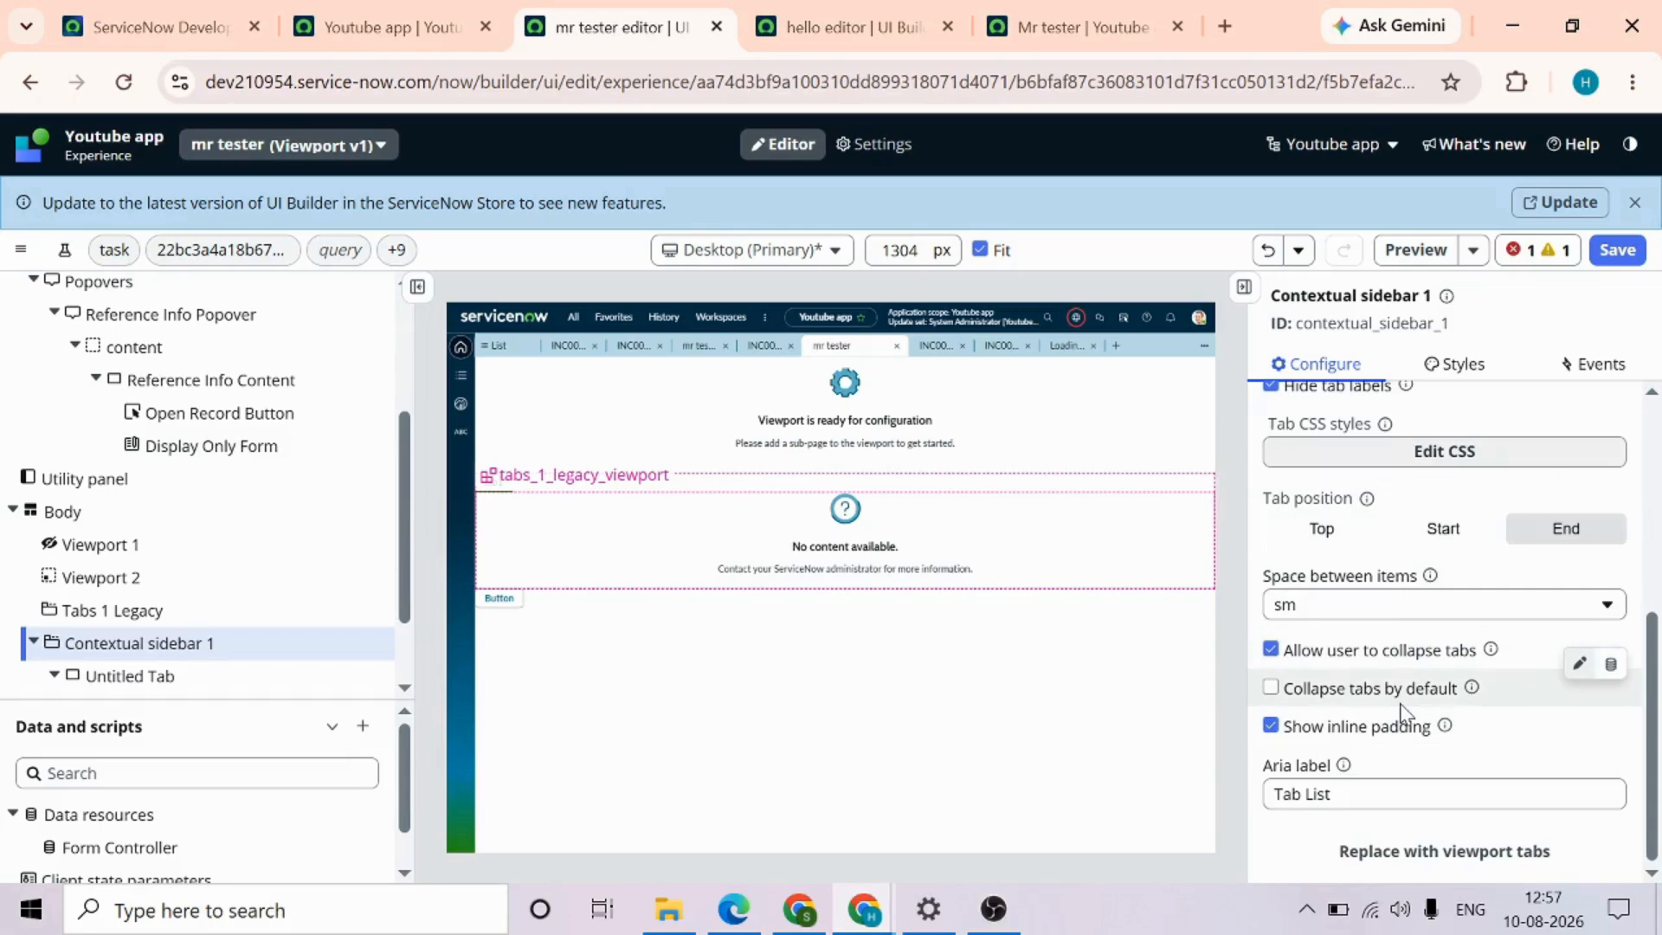
scroll(1403, 714, "up", 6)
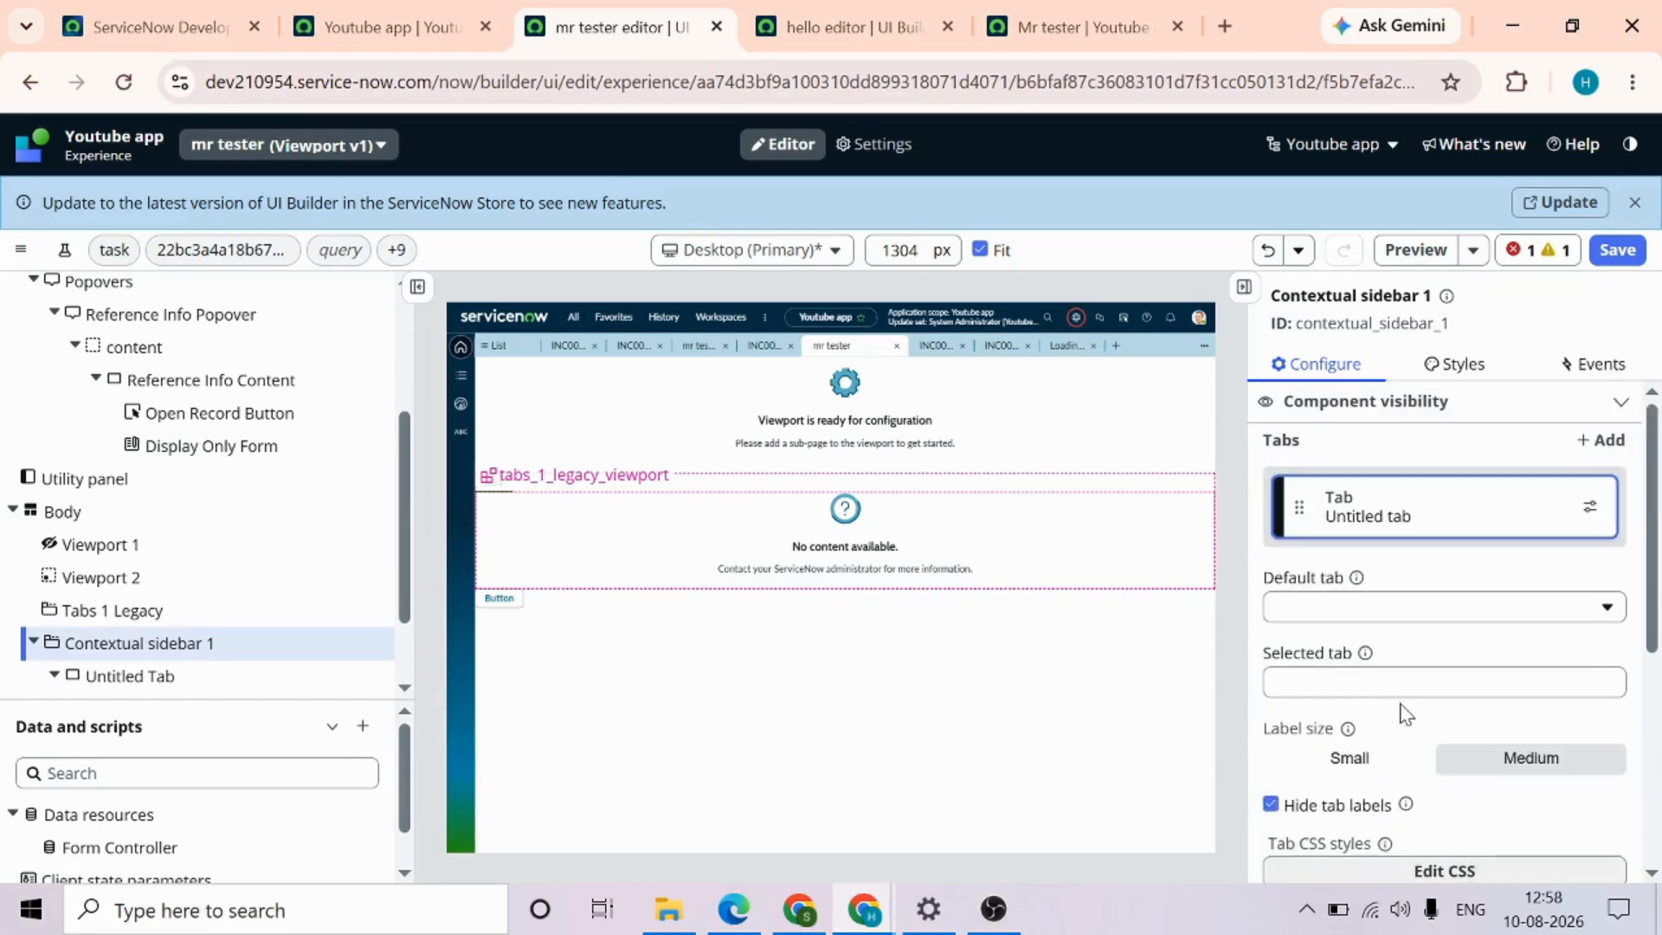
left_click(1065, 24)
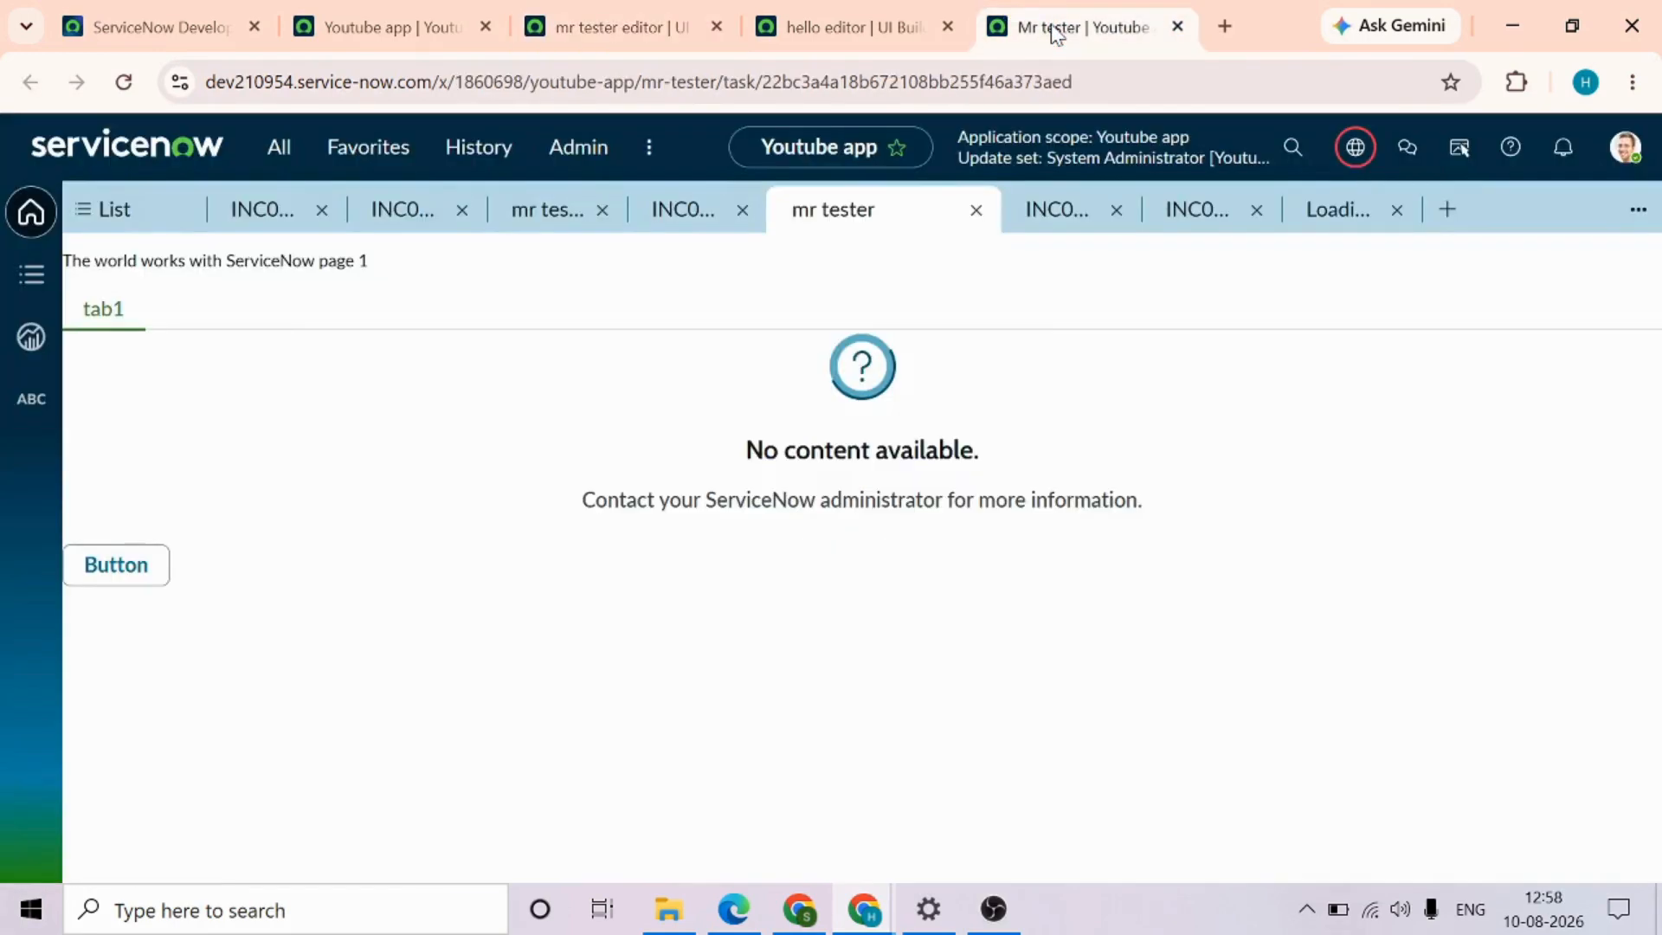
left_click(630, 31)
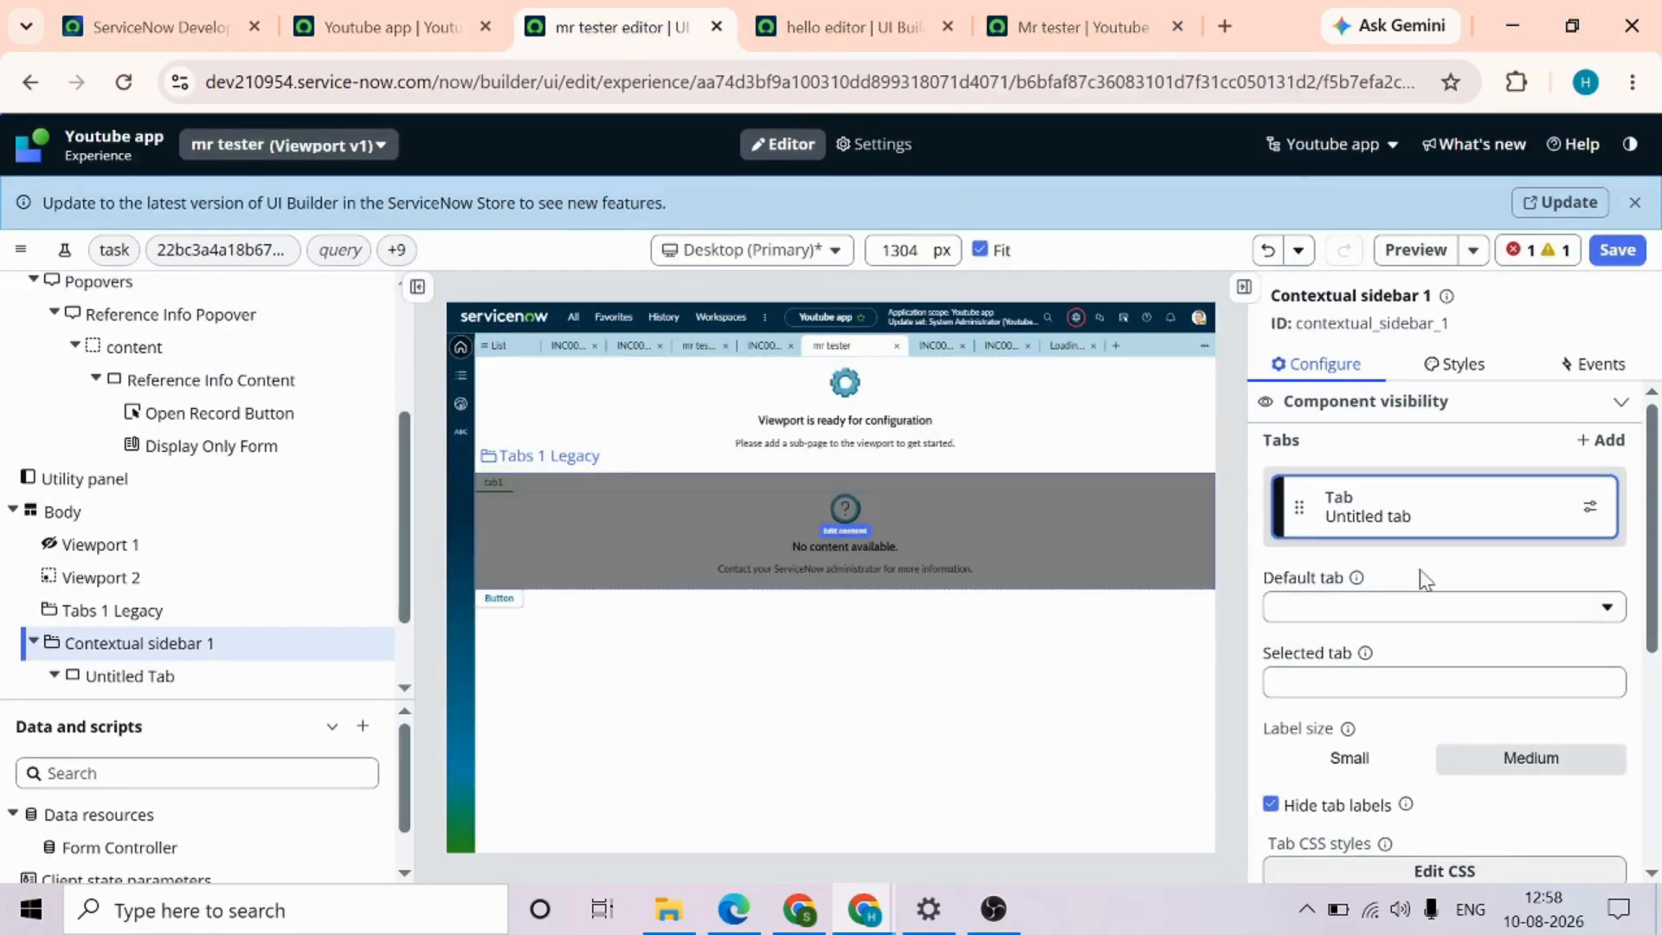
Add a Tabs component after Tabs 1 Legacy in the page body
left_click(264, 611)
left_click(375, 610)
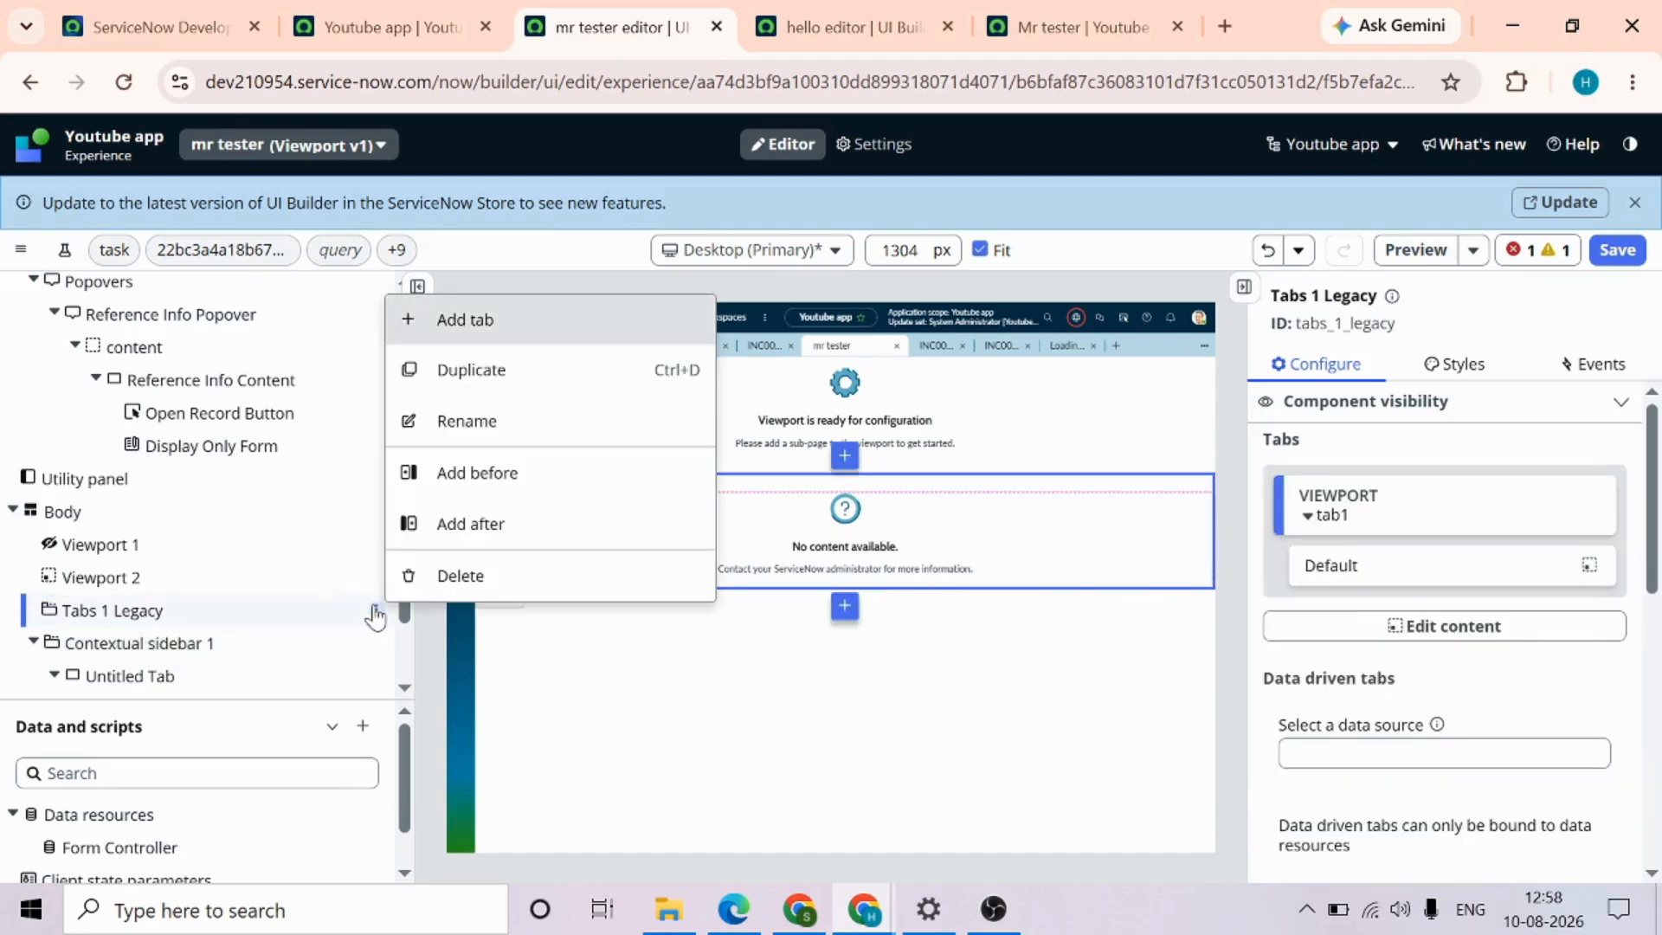
left_click(495, 525)
type("tabs")
left_click(322, 339)
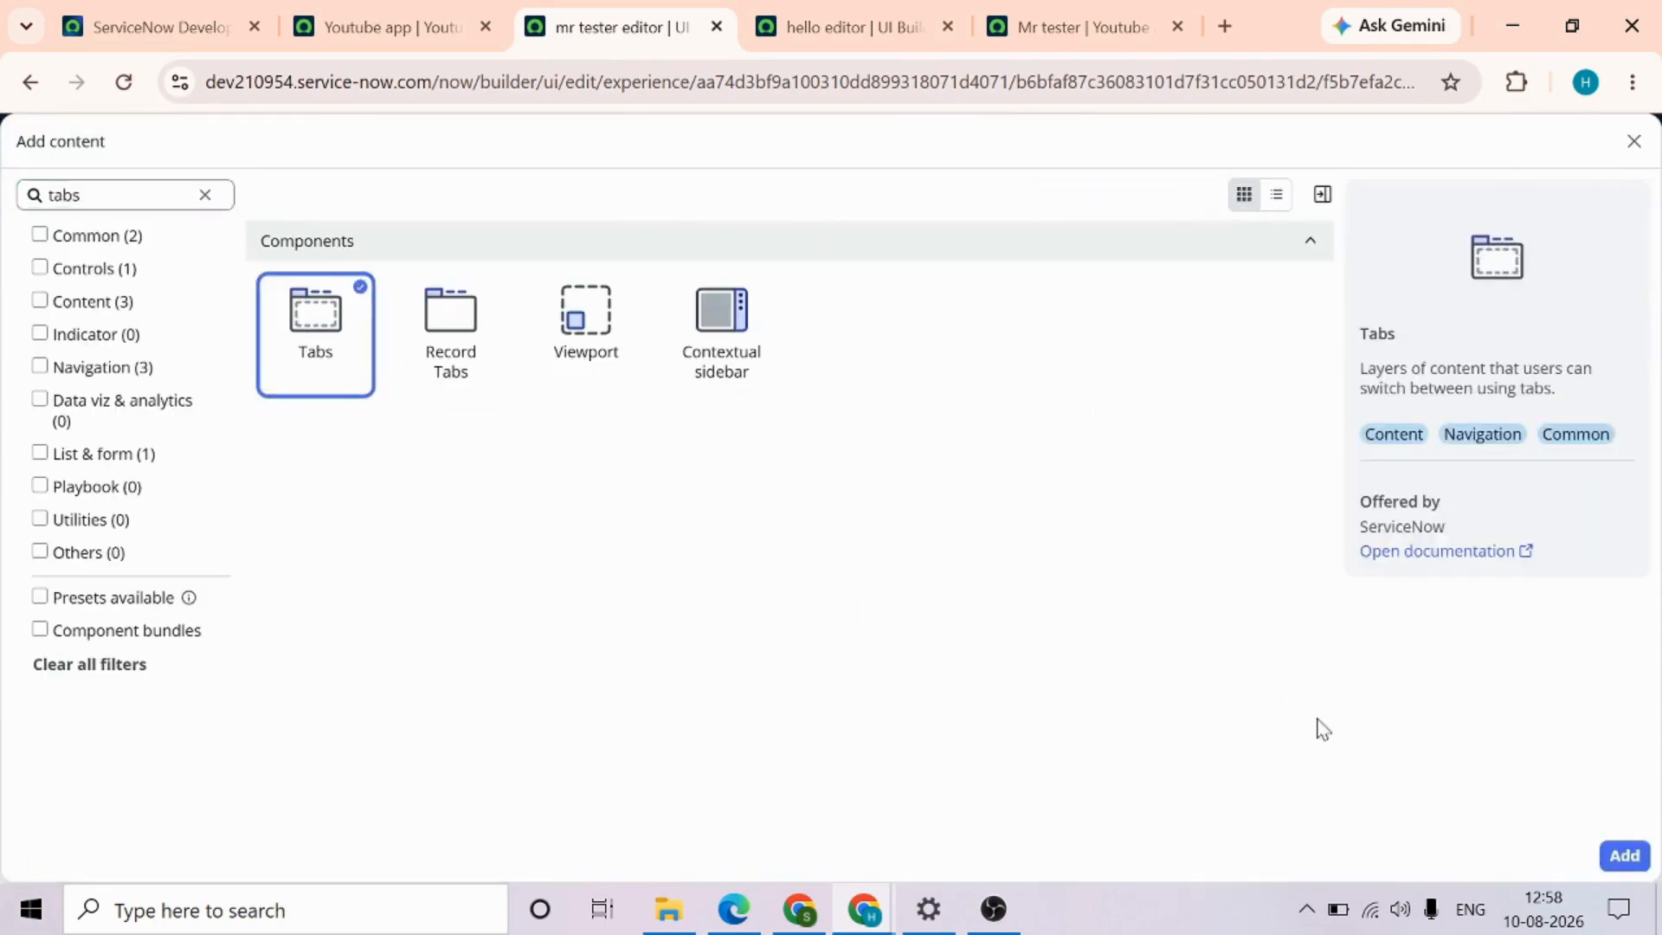
left_click(1624, 855)
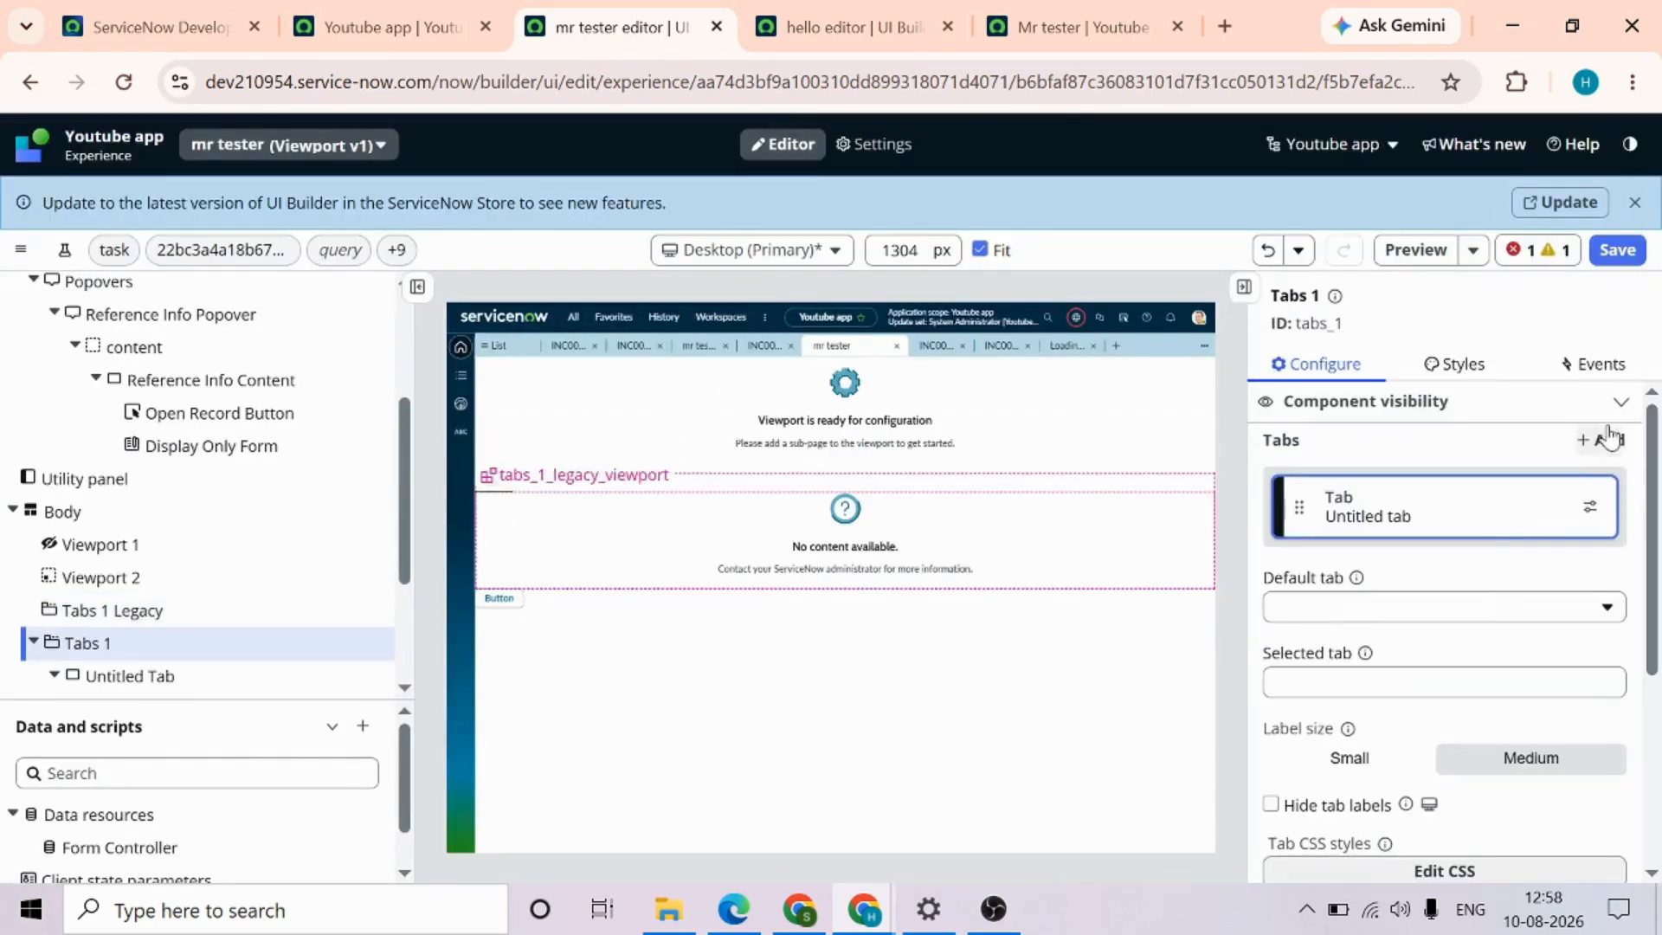
Add the MR tester Tabs page collection as a tab source of the new Tabs component and save the page
left_click(1603, 442)
left_click(730, 657)
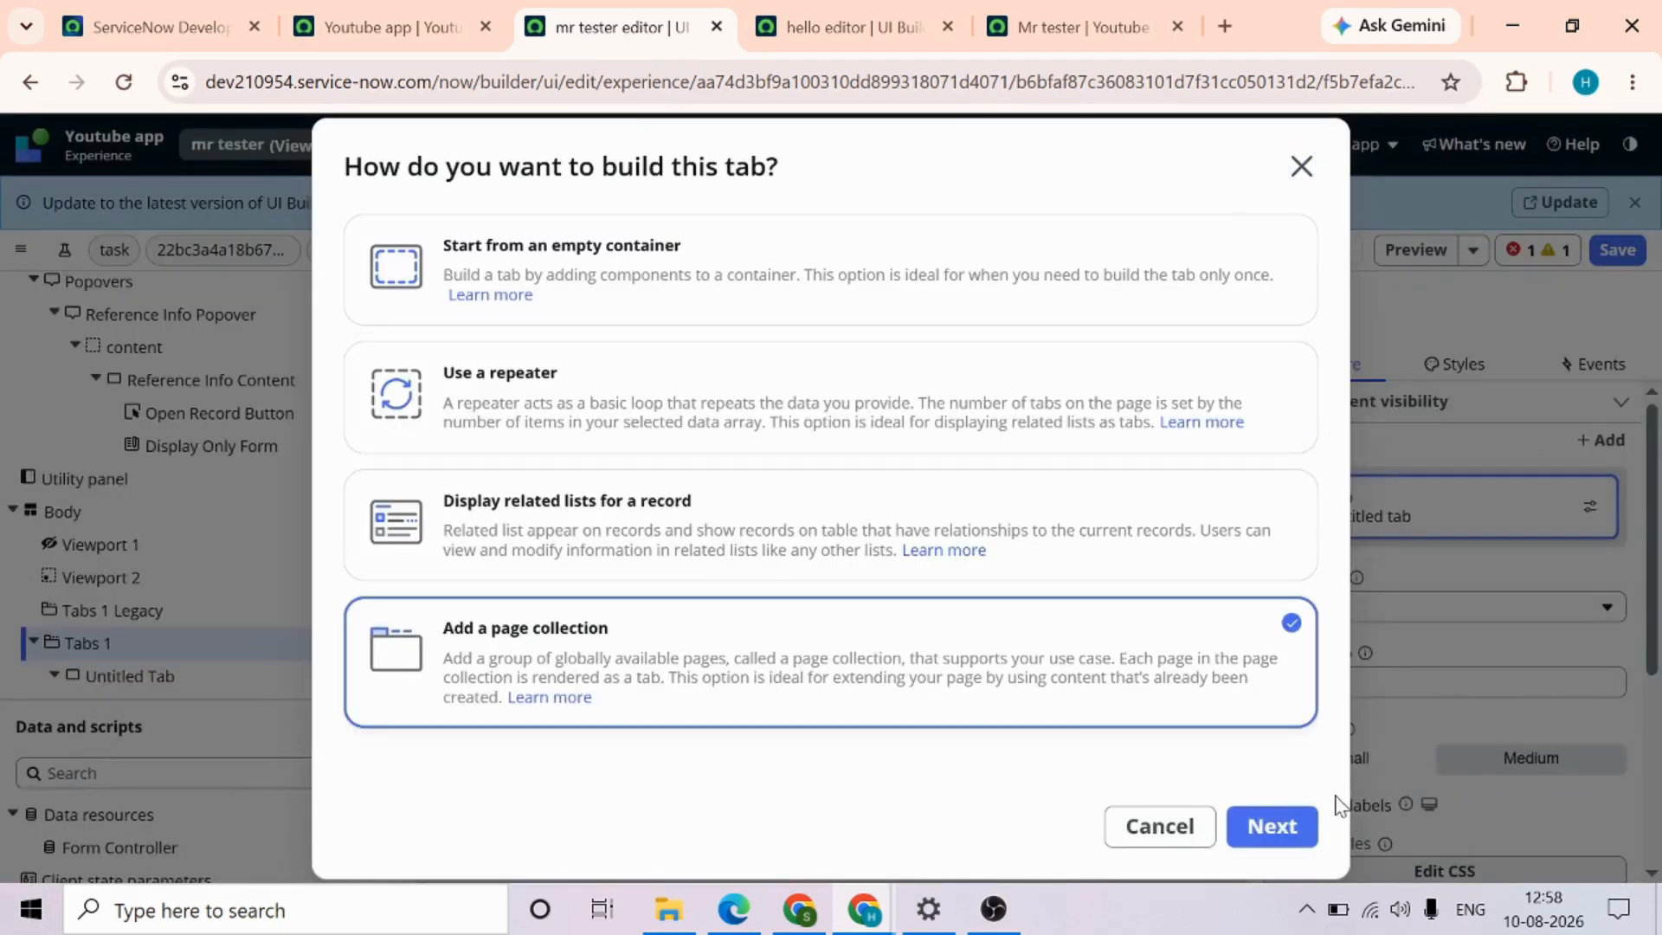
left_click(1273, 827)
scroll(637, 612, "down", 15)
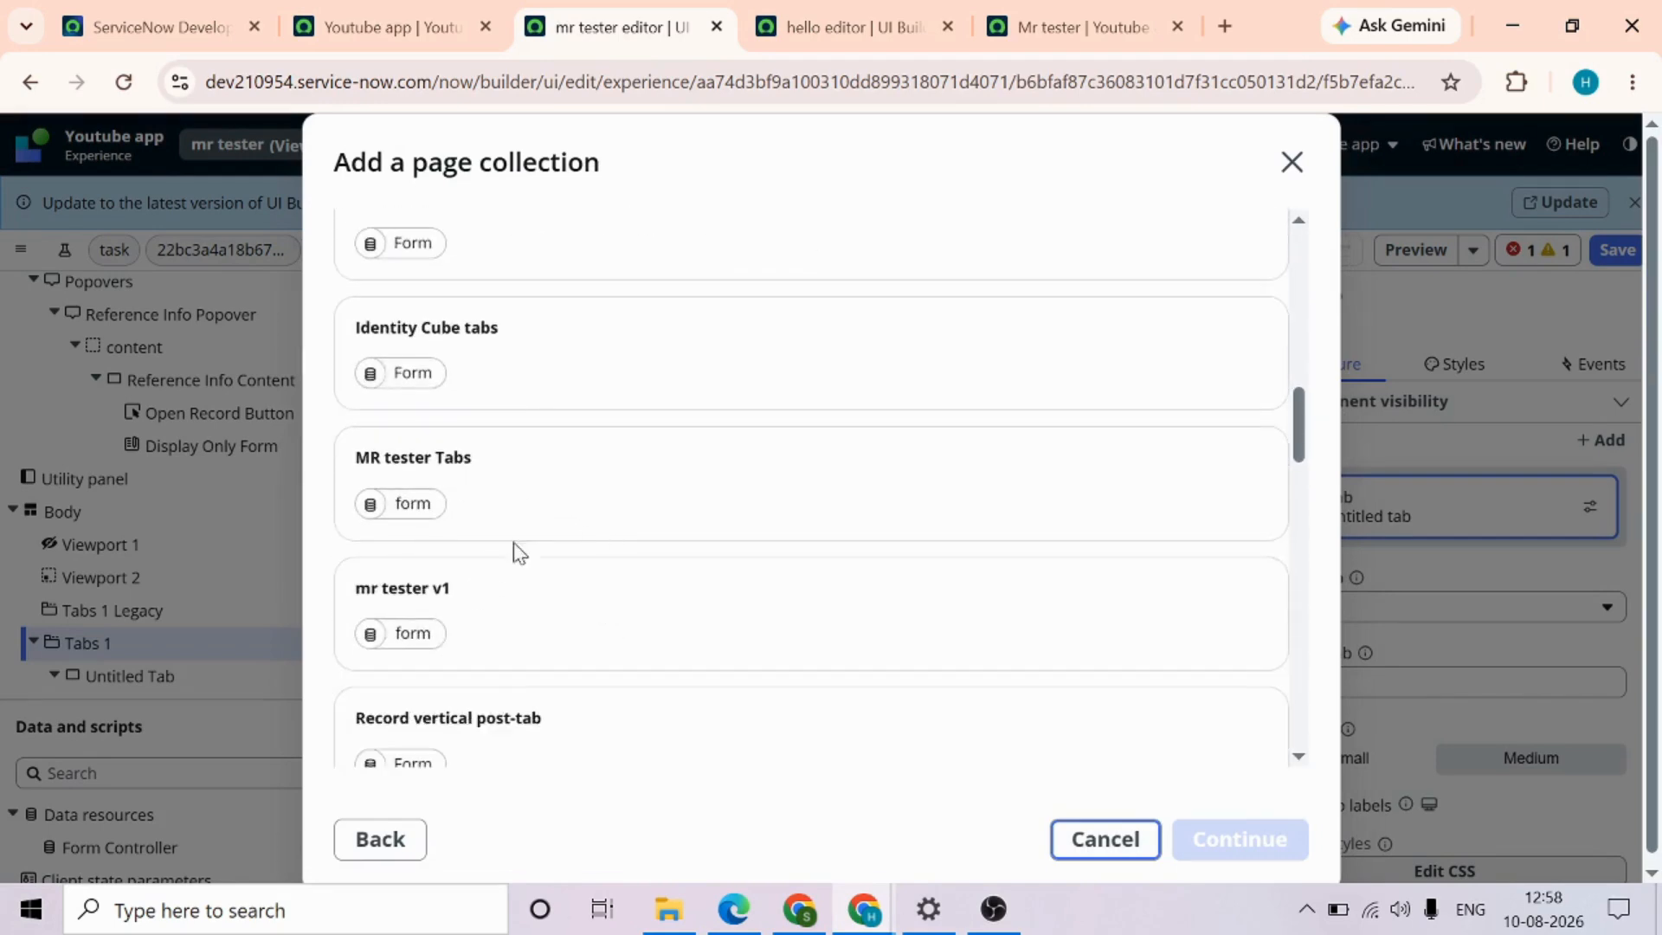
left_click(594, 486)
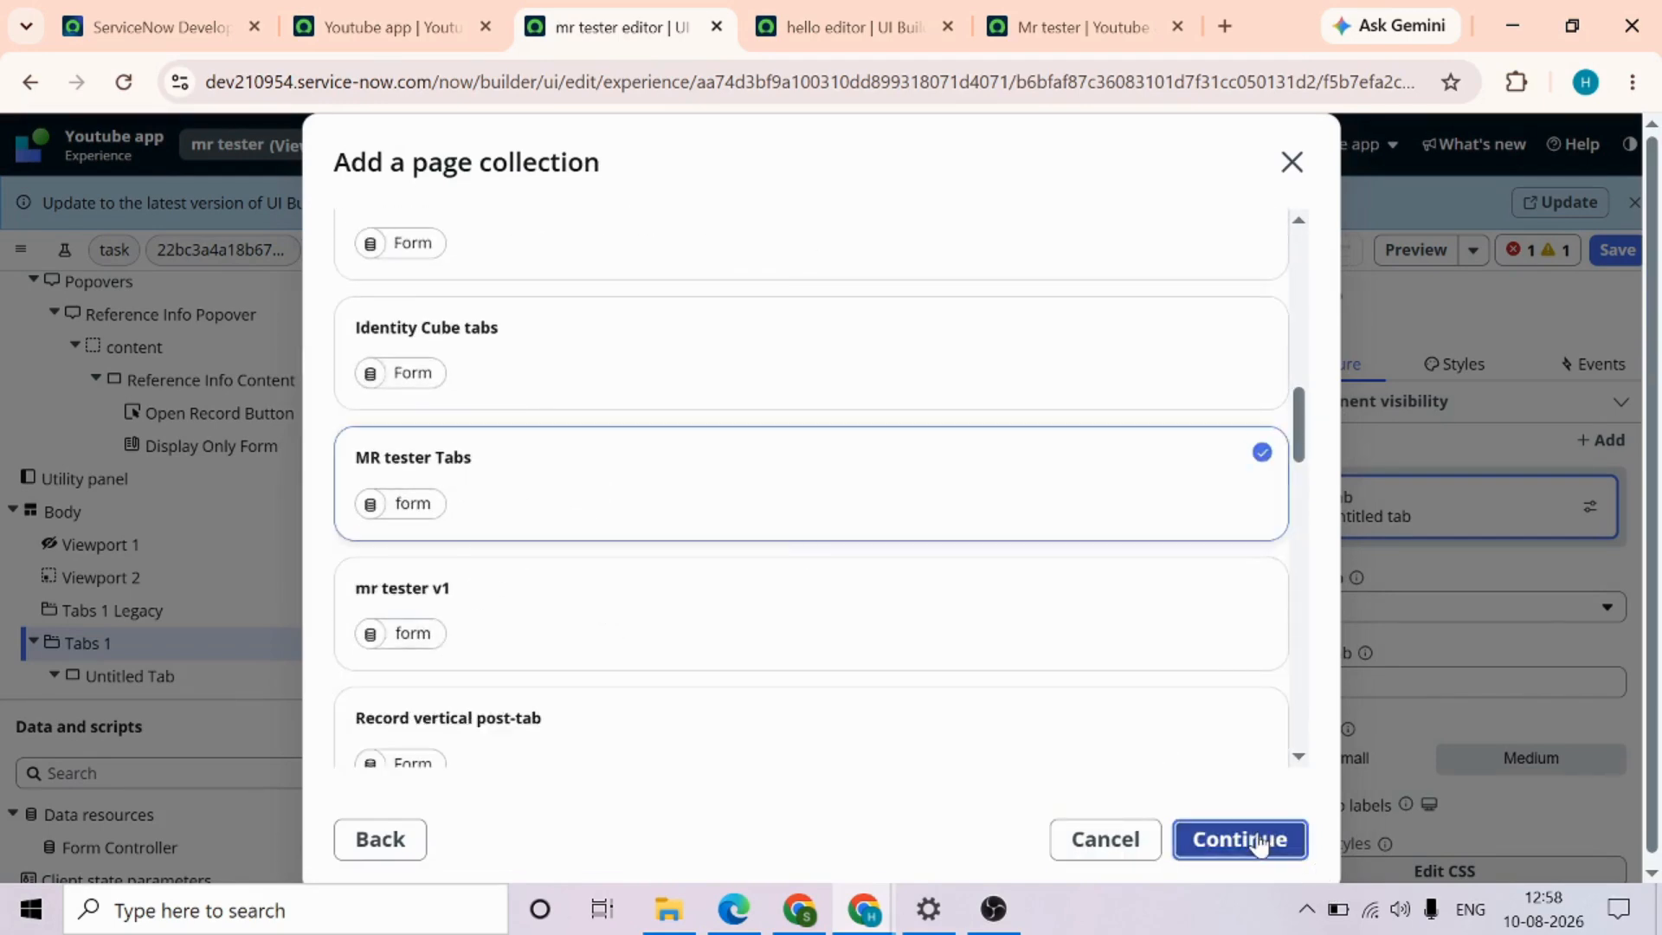
left_click(1240, 839)
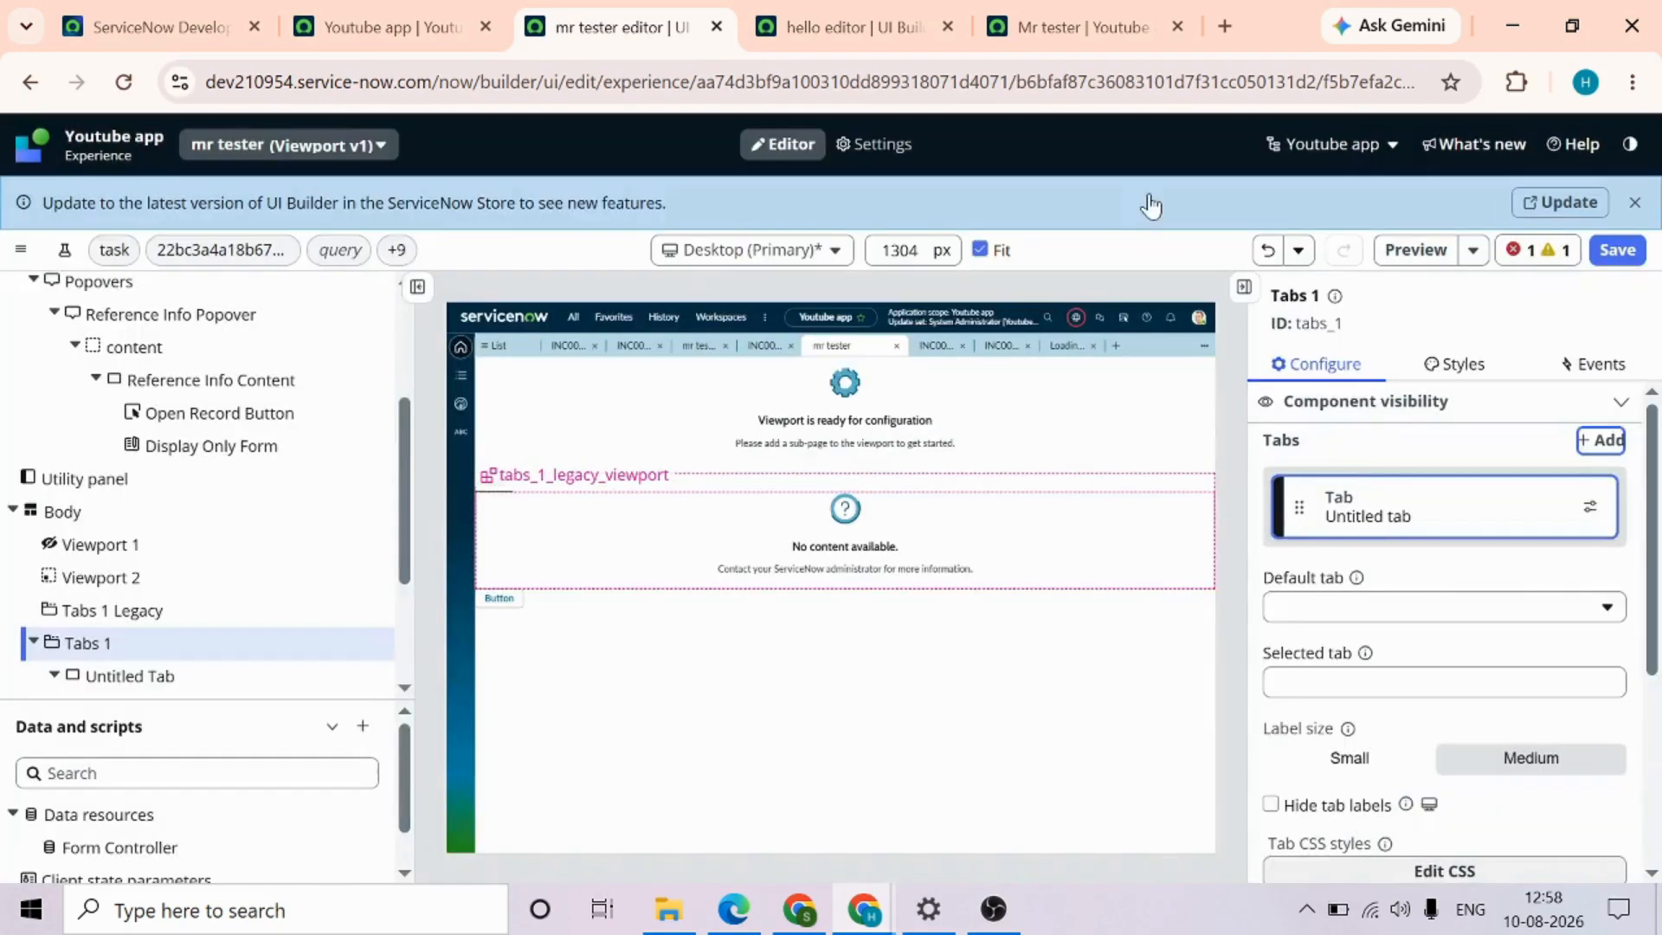
left_click(1617, 251)
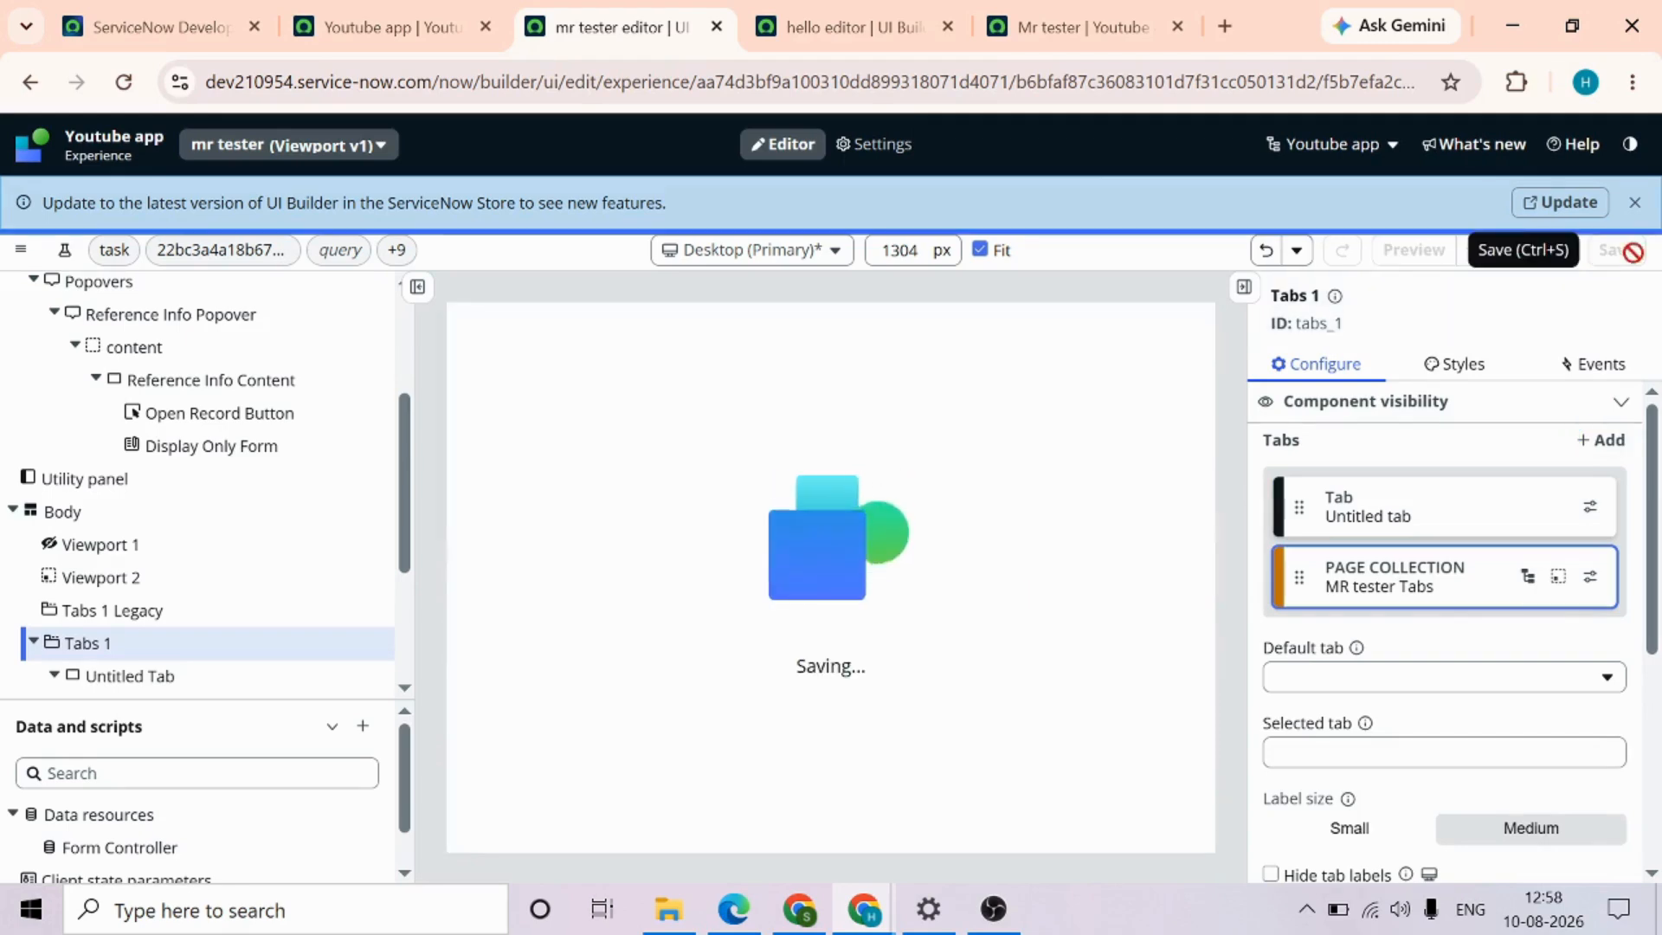
Reload the live mr tester page and check the Tab1 tab supplied by the page collection
left_click(1072, 30)
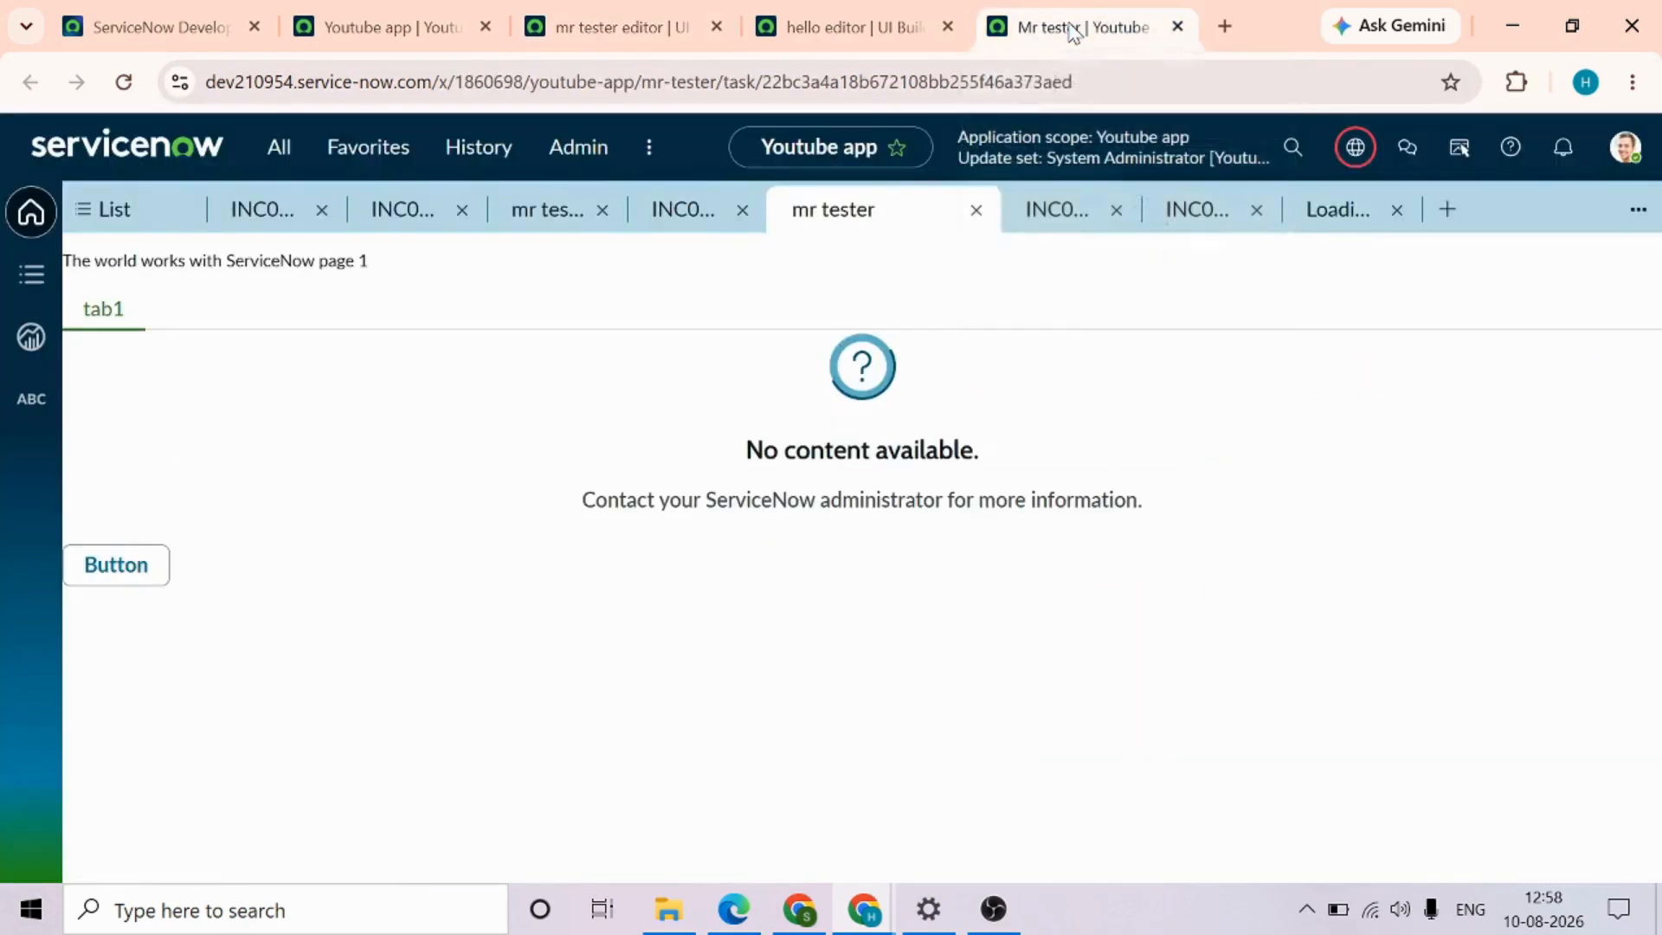
left_click(773, 84)
key("Return")
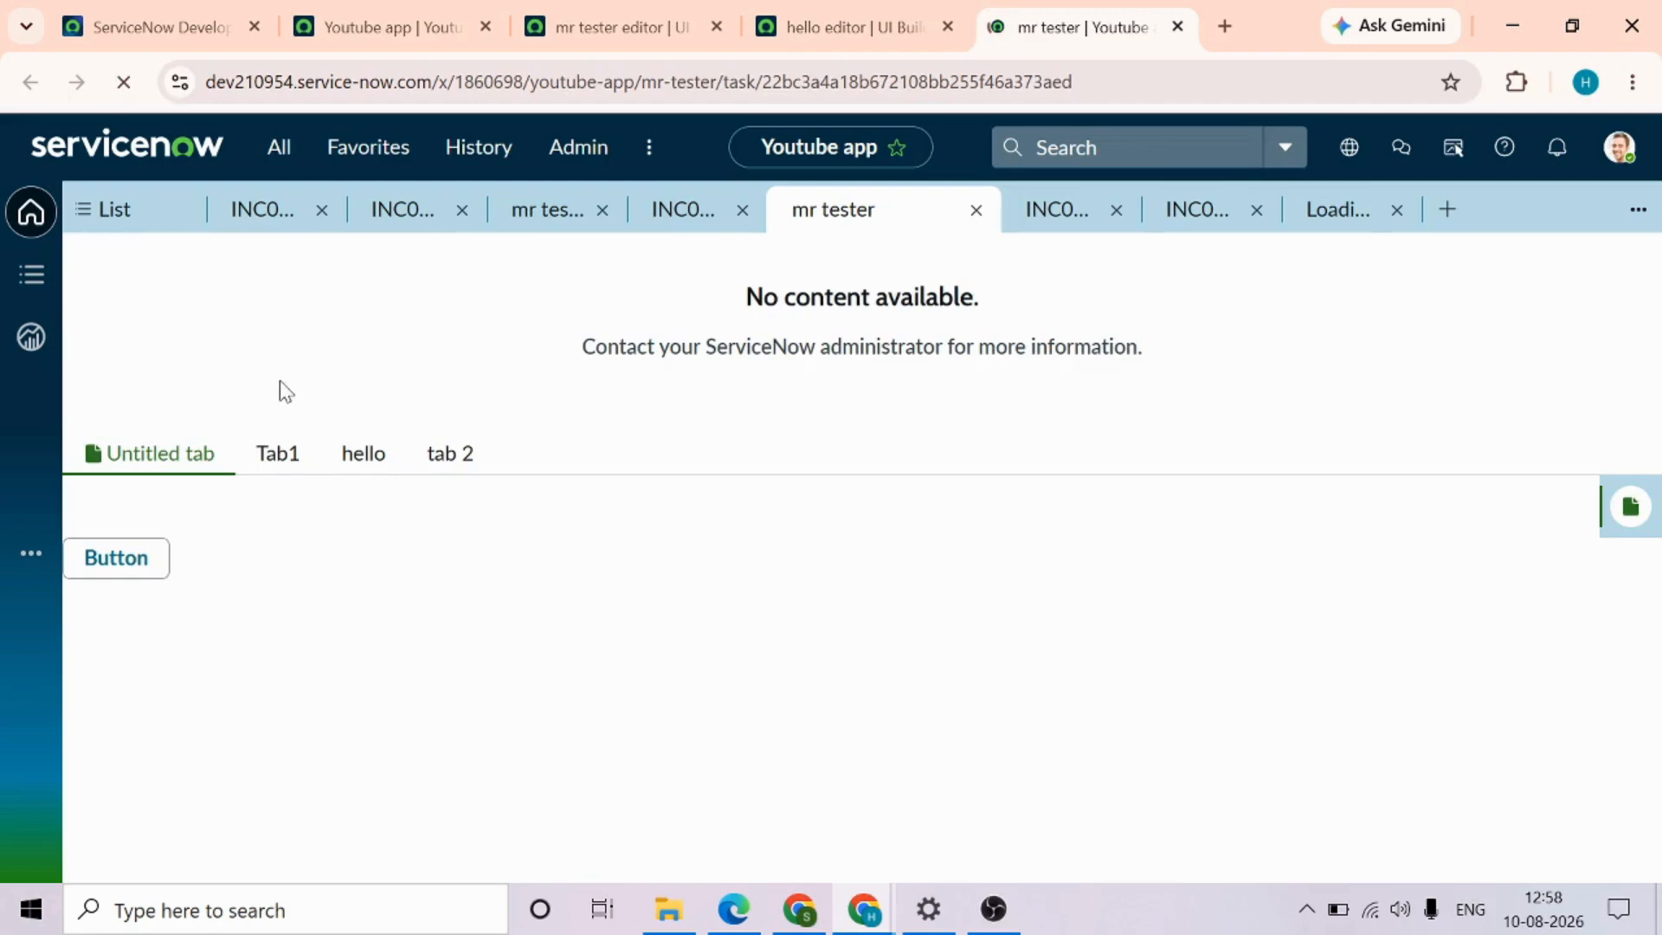
left_click(281, 466)
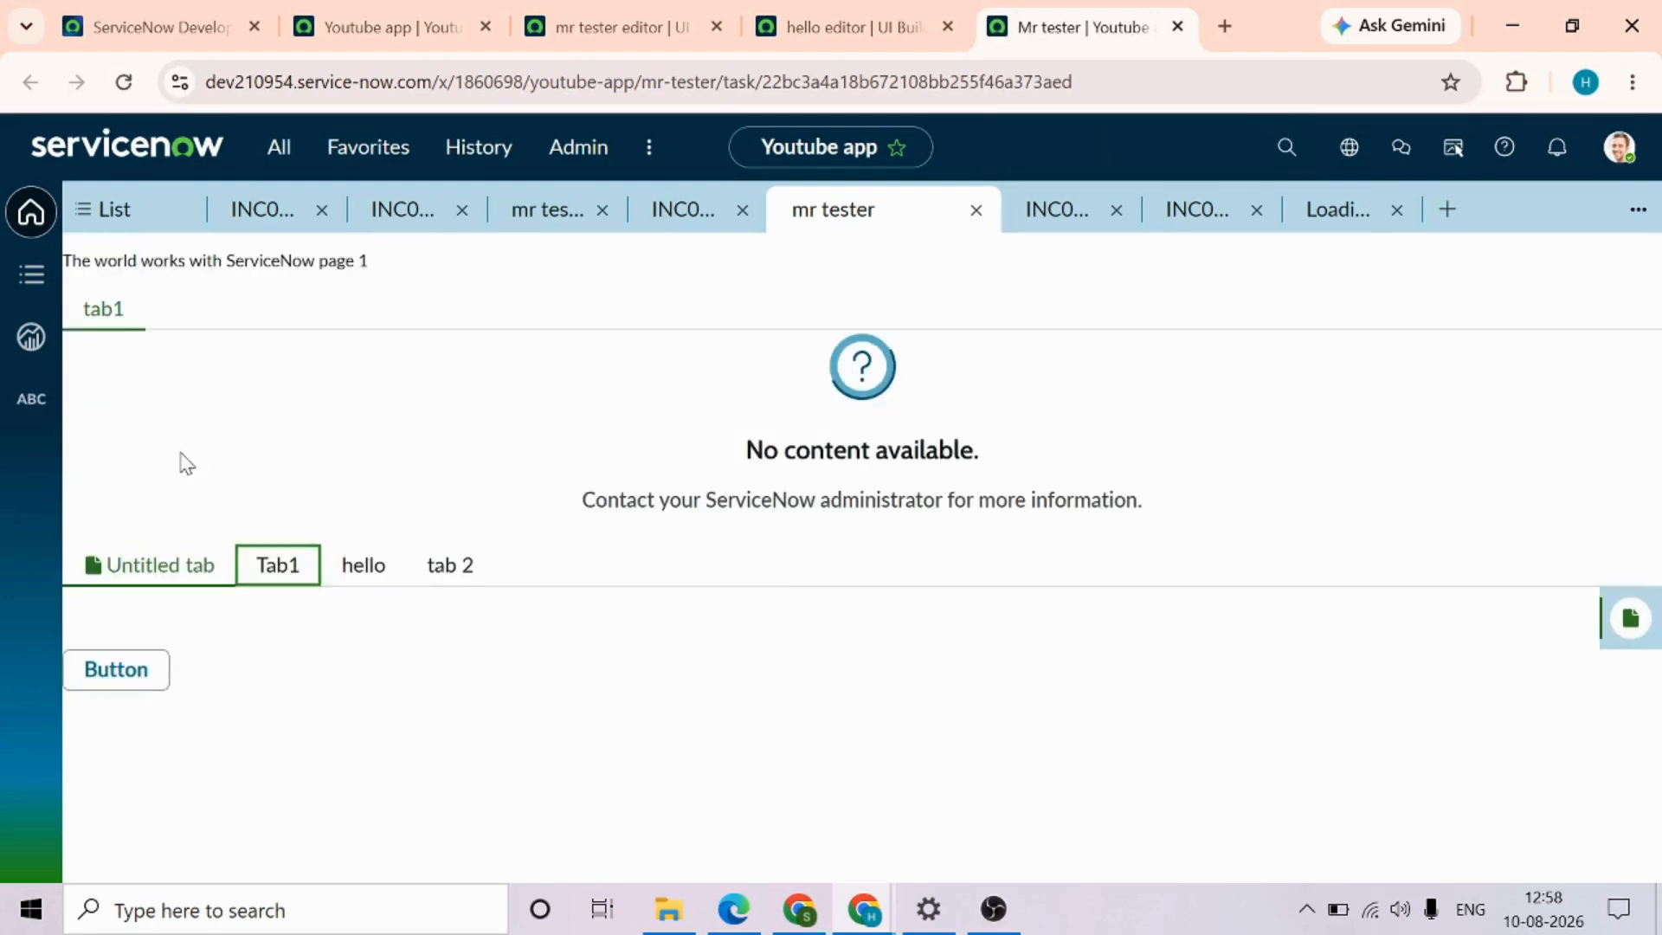
Delete the Untitled tab from Tabs 1 in the mr tester editor and save the page
left_click(581, 34)
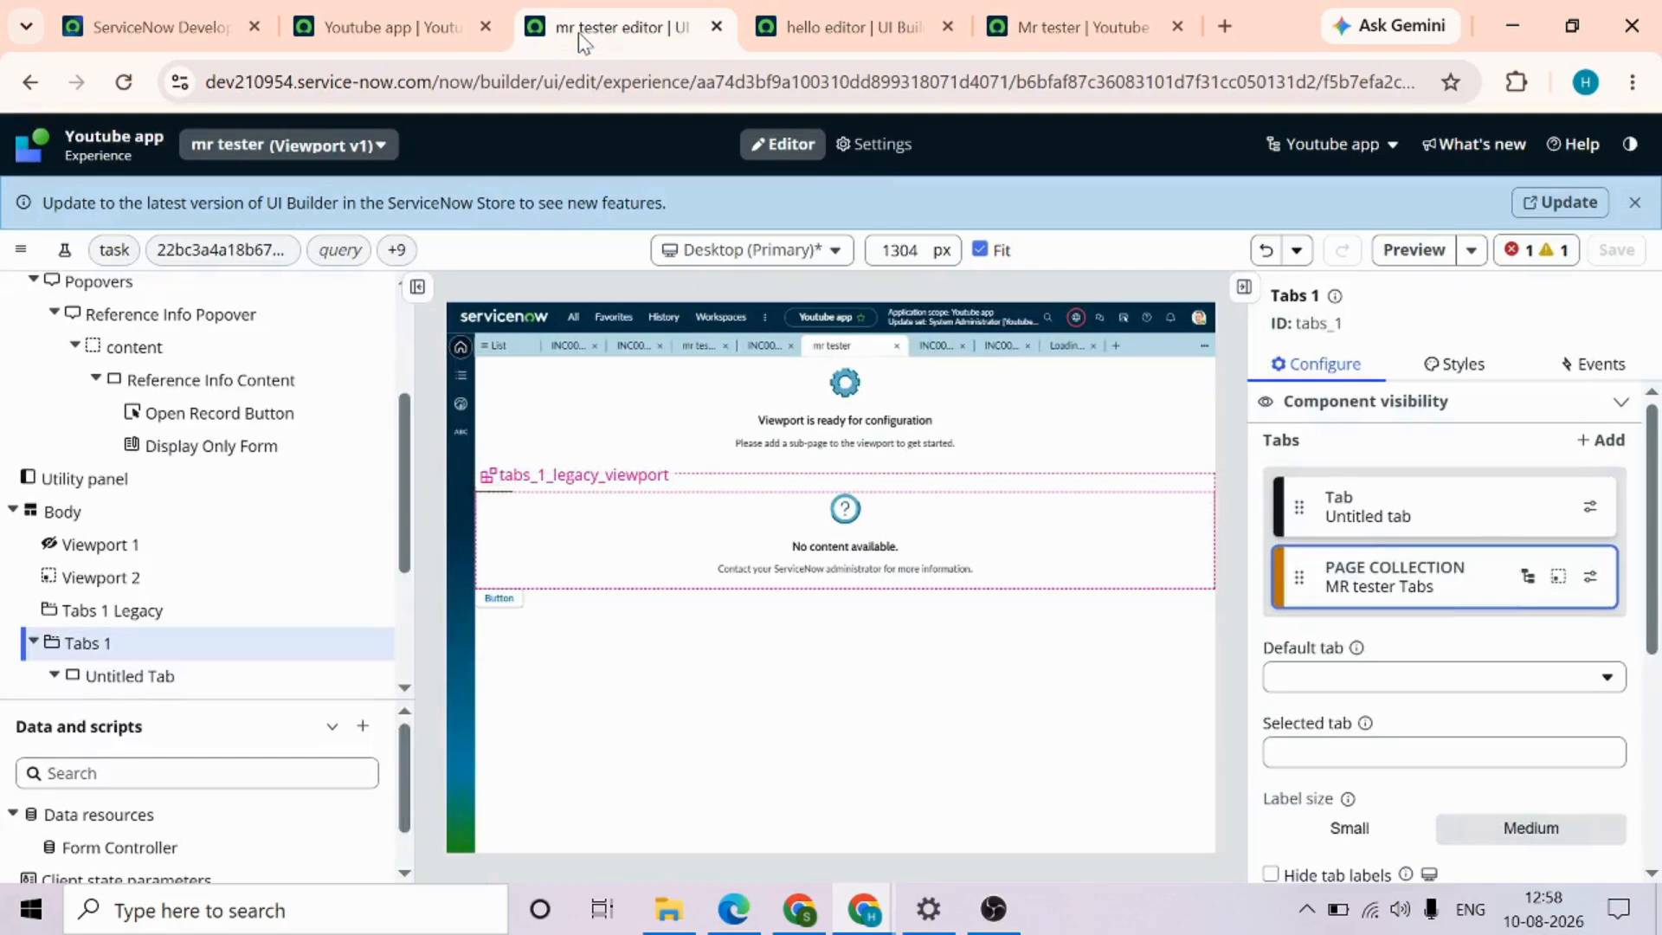
left_click(1591, 507)
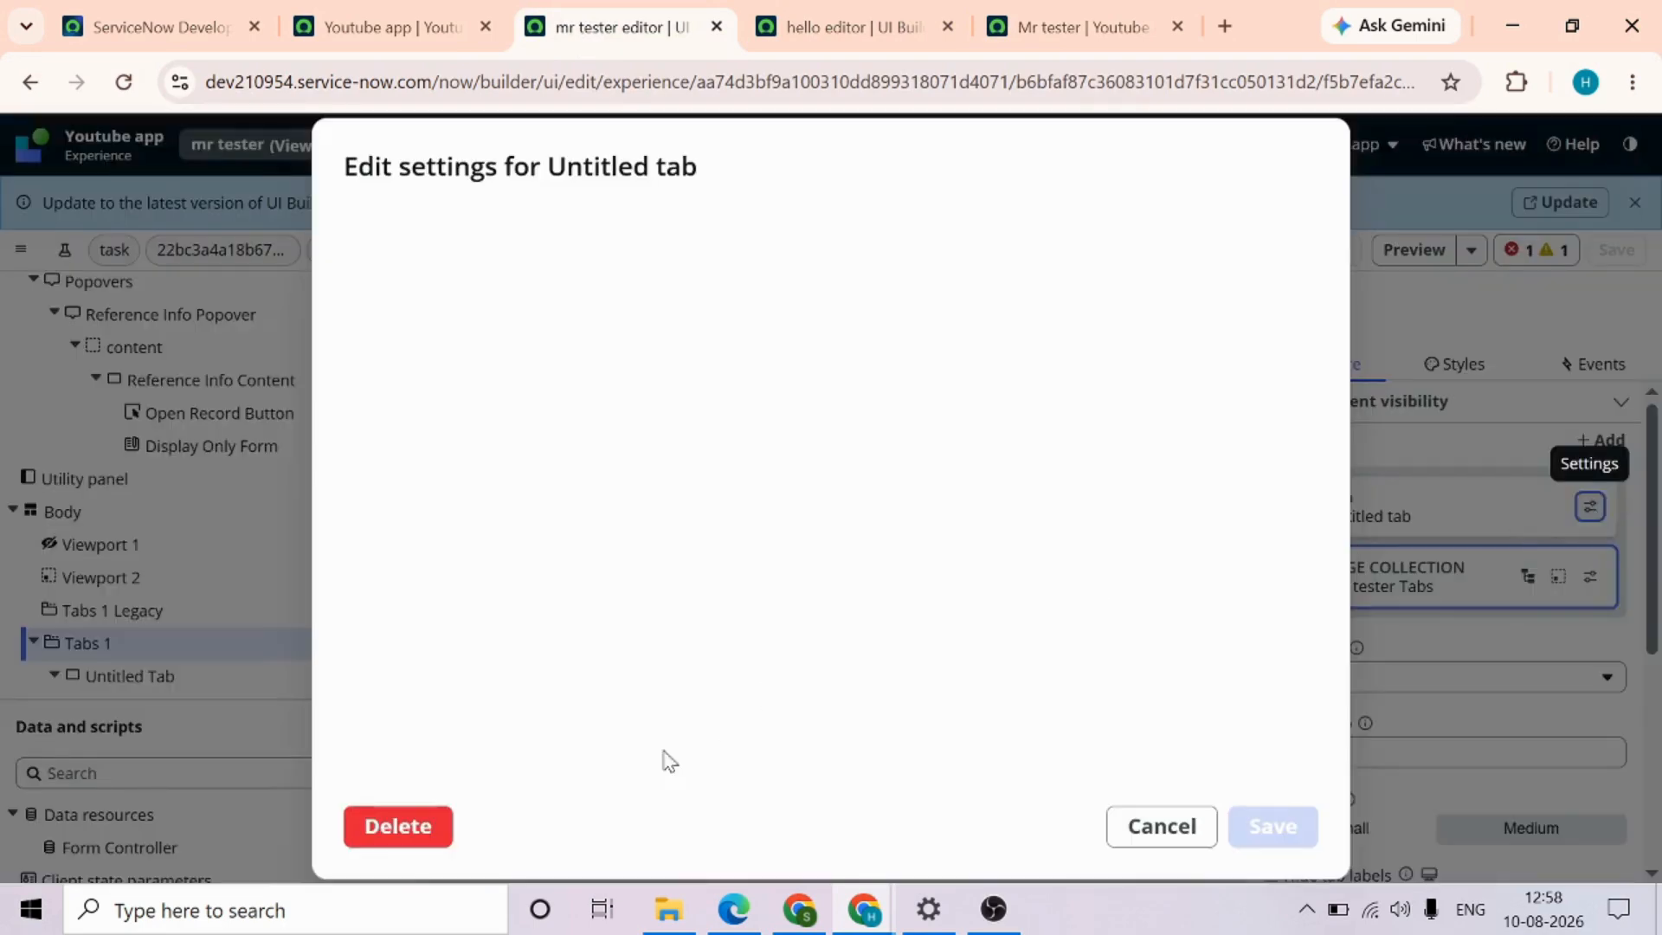
left_click(412, 826)
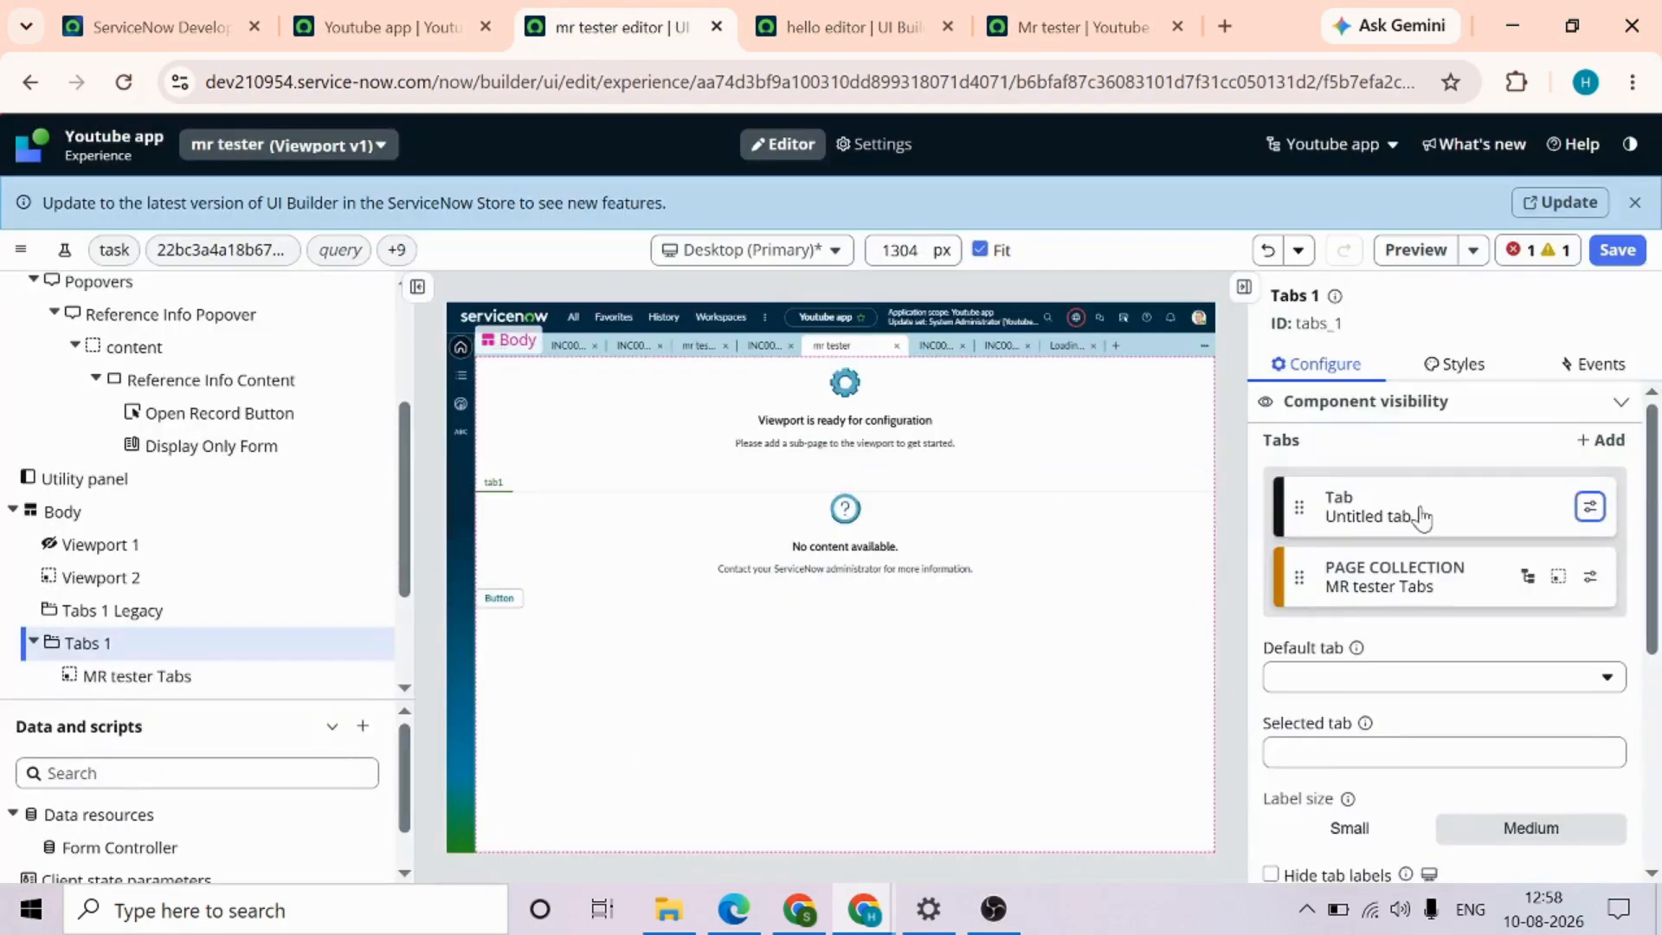
left_click(1617, 250)
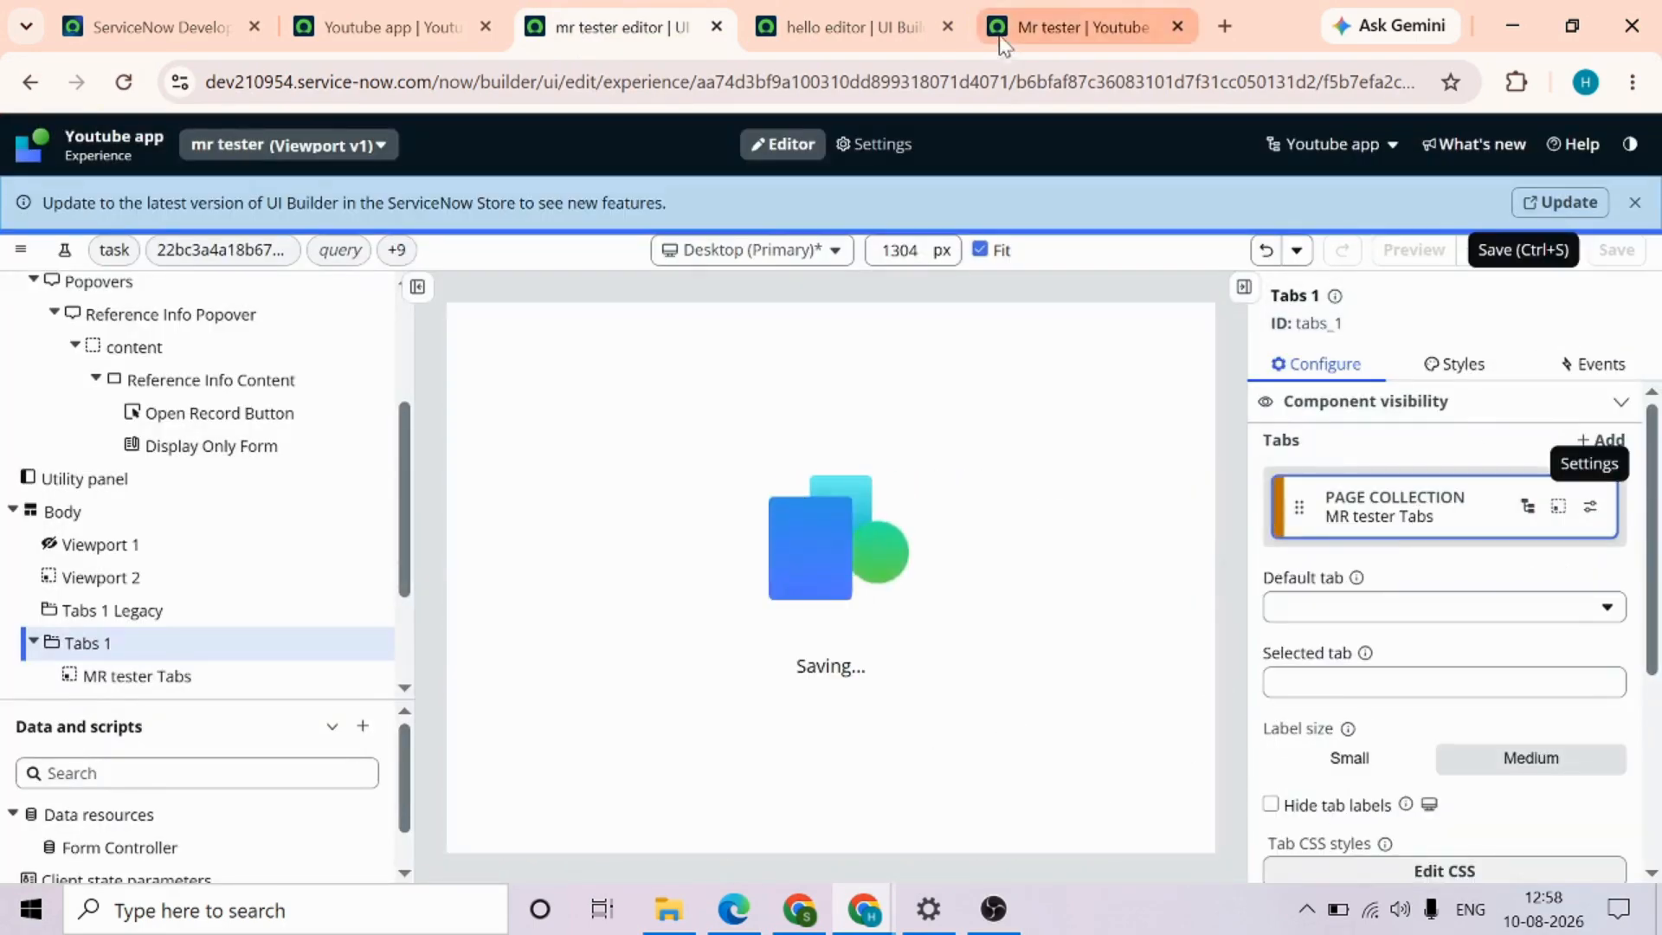
Compare the tabs on the live mr tester page with the pages and variants in the MR tester Tabs page collection
left_click(1007, 39)
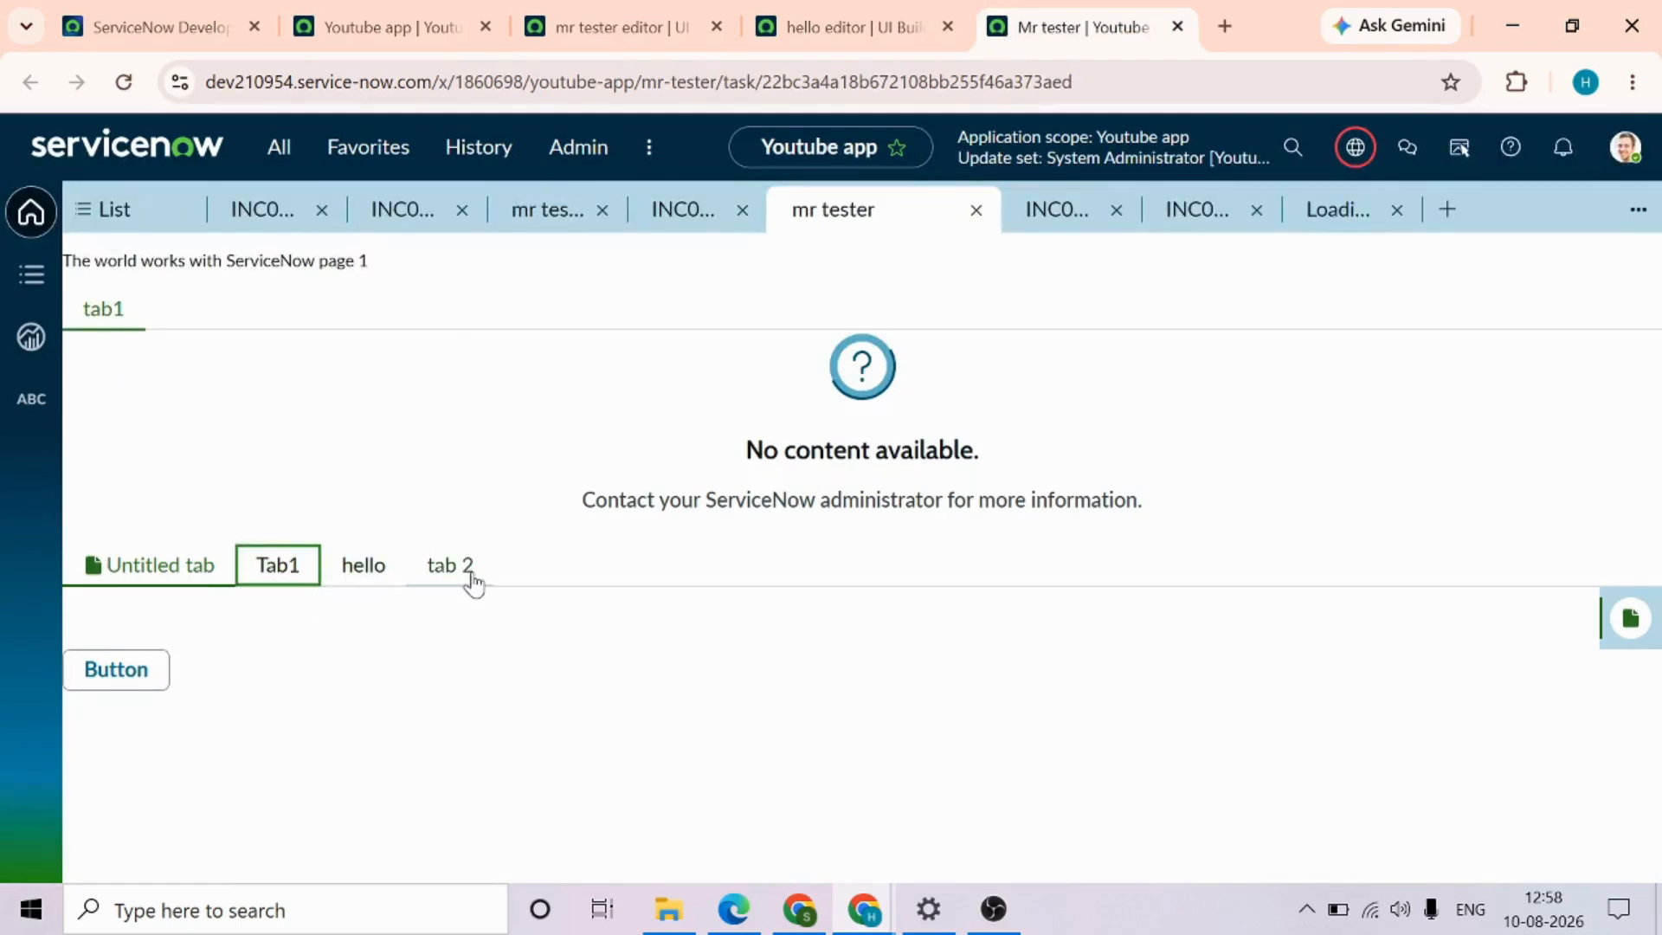
left_click(844, 25)
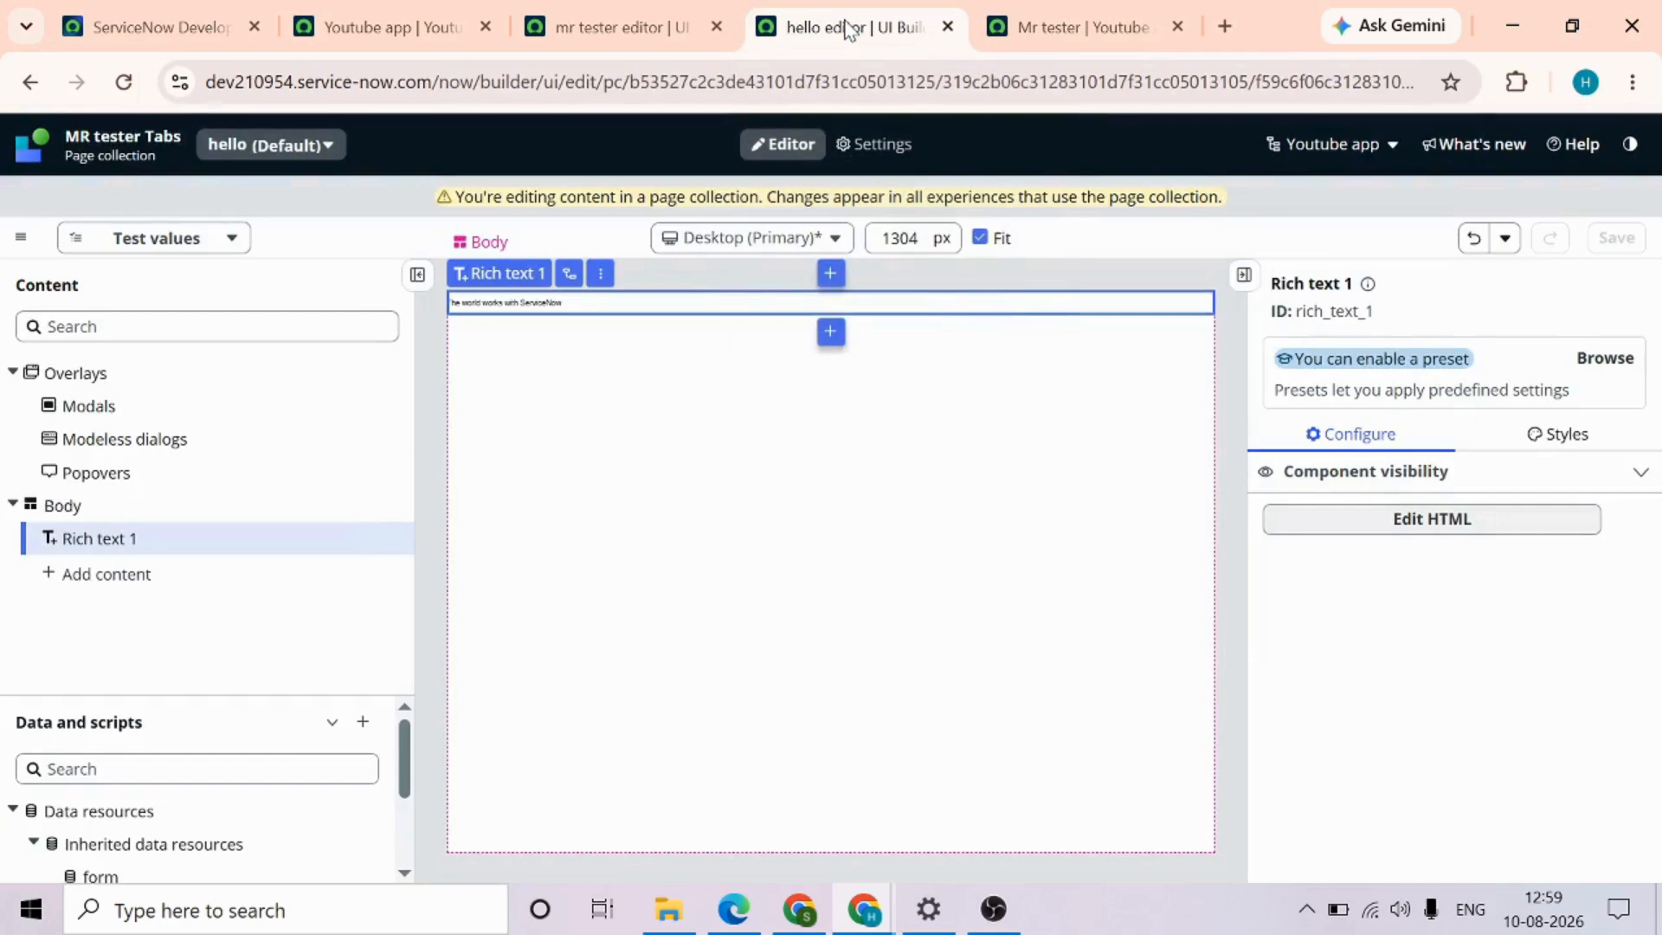
left_click(39, 84)
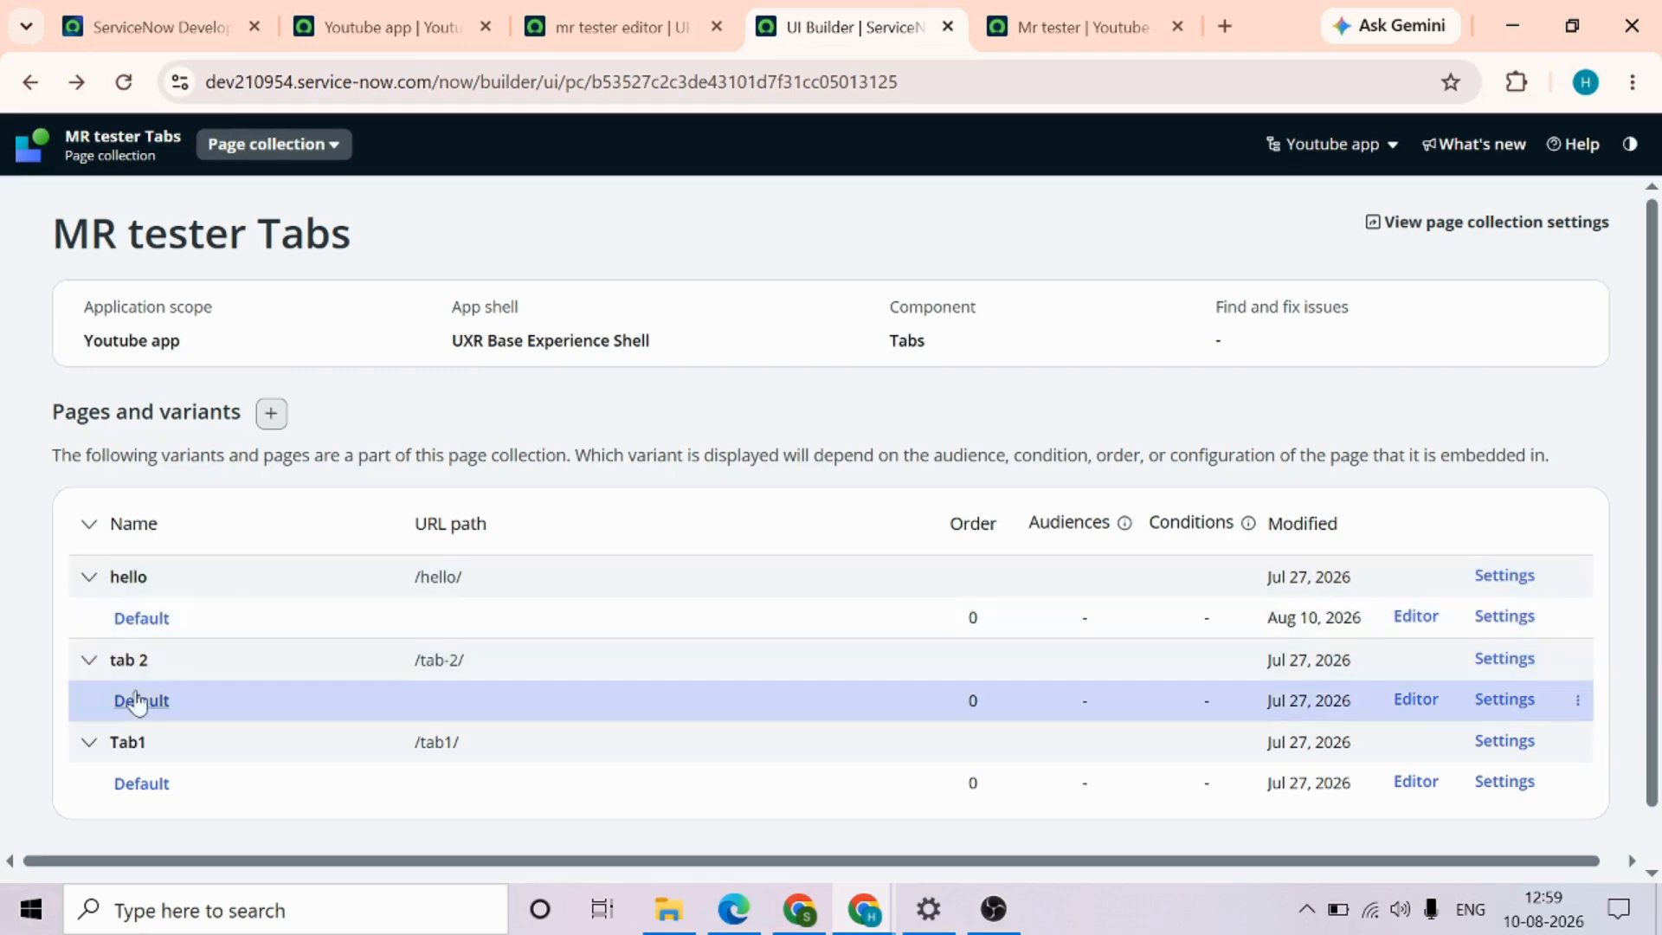
left_click(1115, 21)
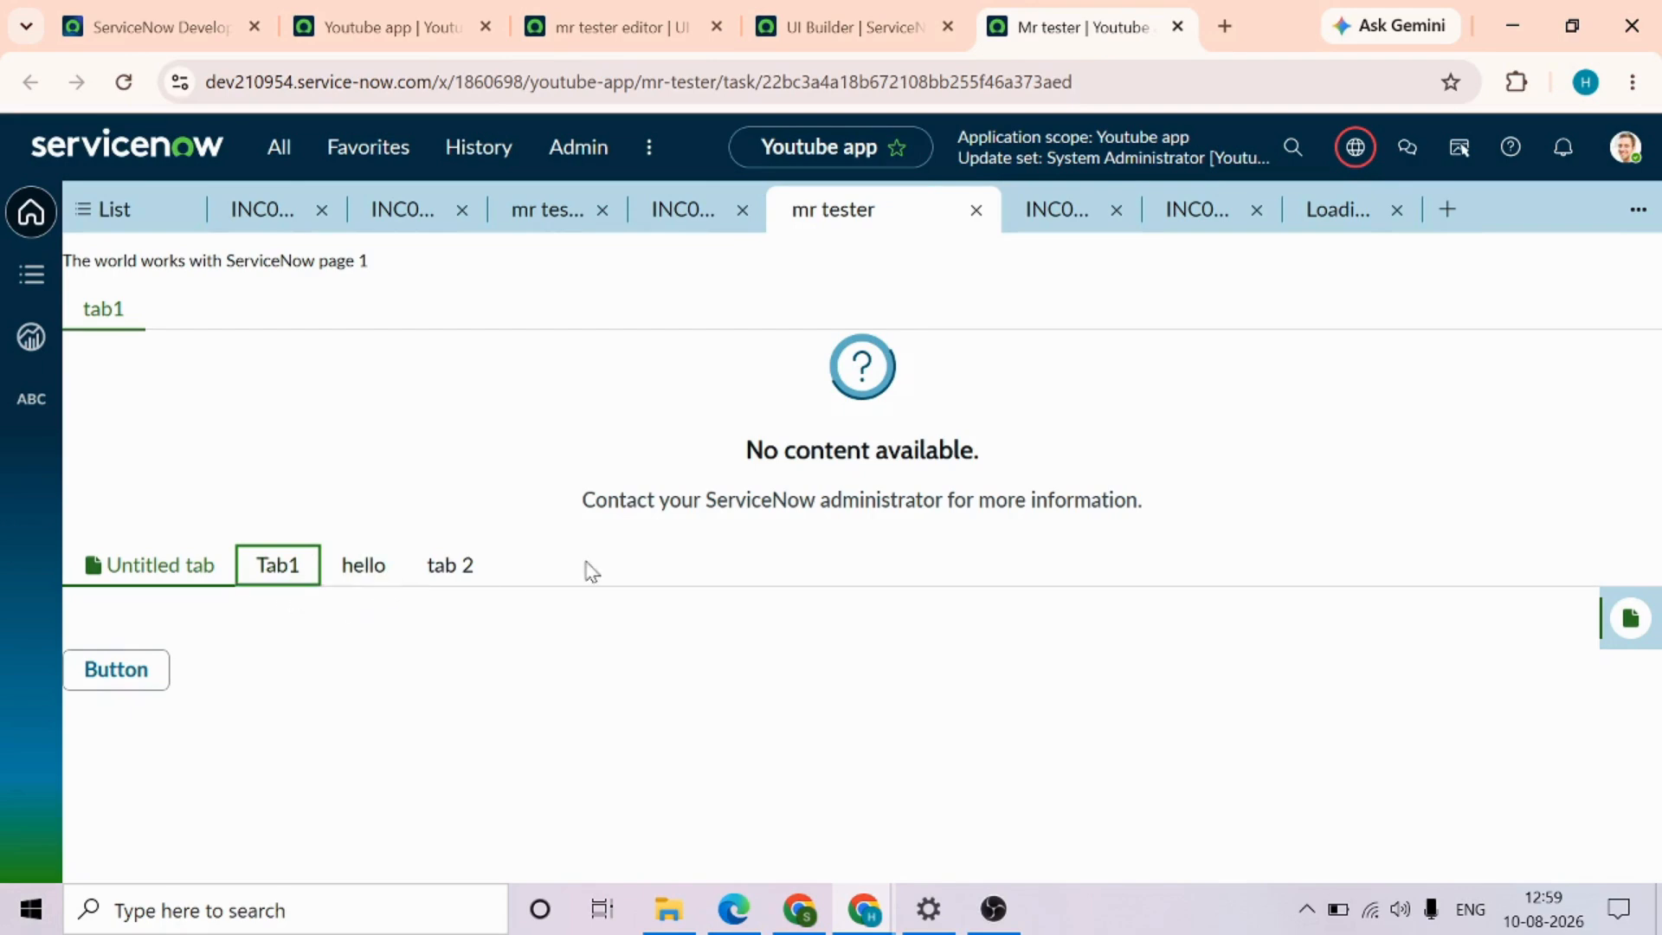
left_click(835, 28)
left_click(1042, 17)
Review the configuration options of Tabs 1 in the mr tester editor and return to the live page
left_click(674, 17)
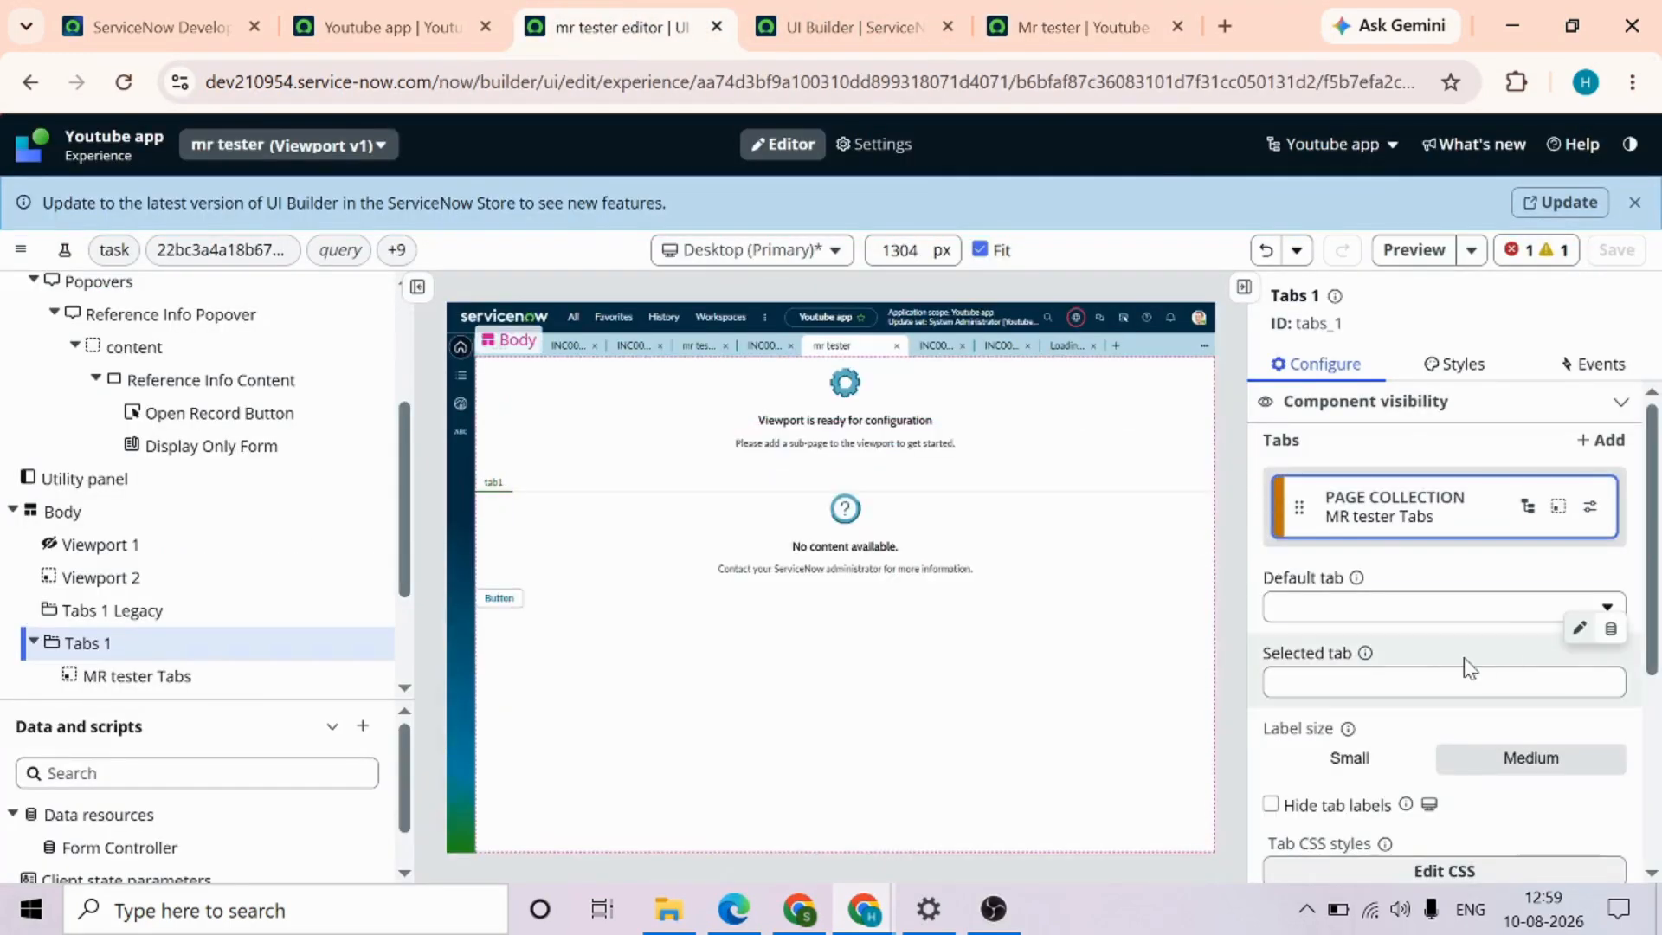
scroll(1467, 669, "down", 2)
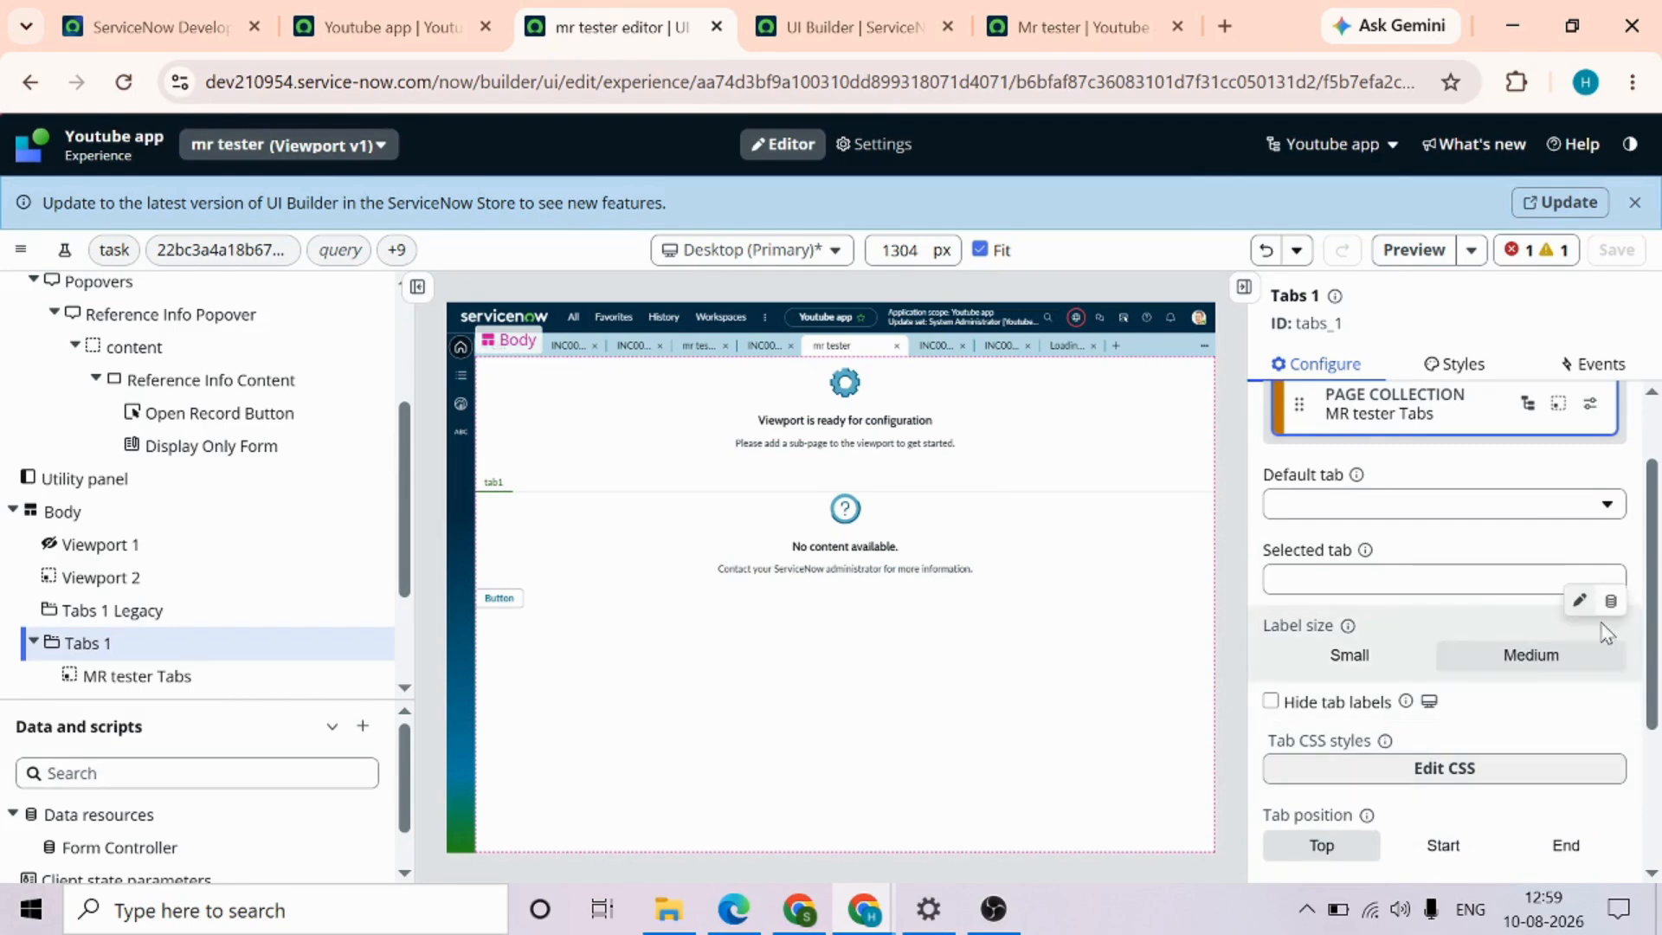
scroll(1489, 601, "up", 2)
left_click(1026, 22)
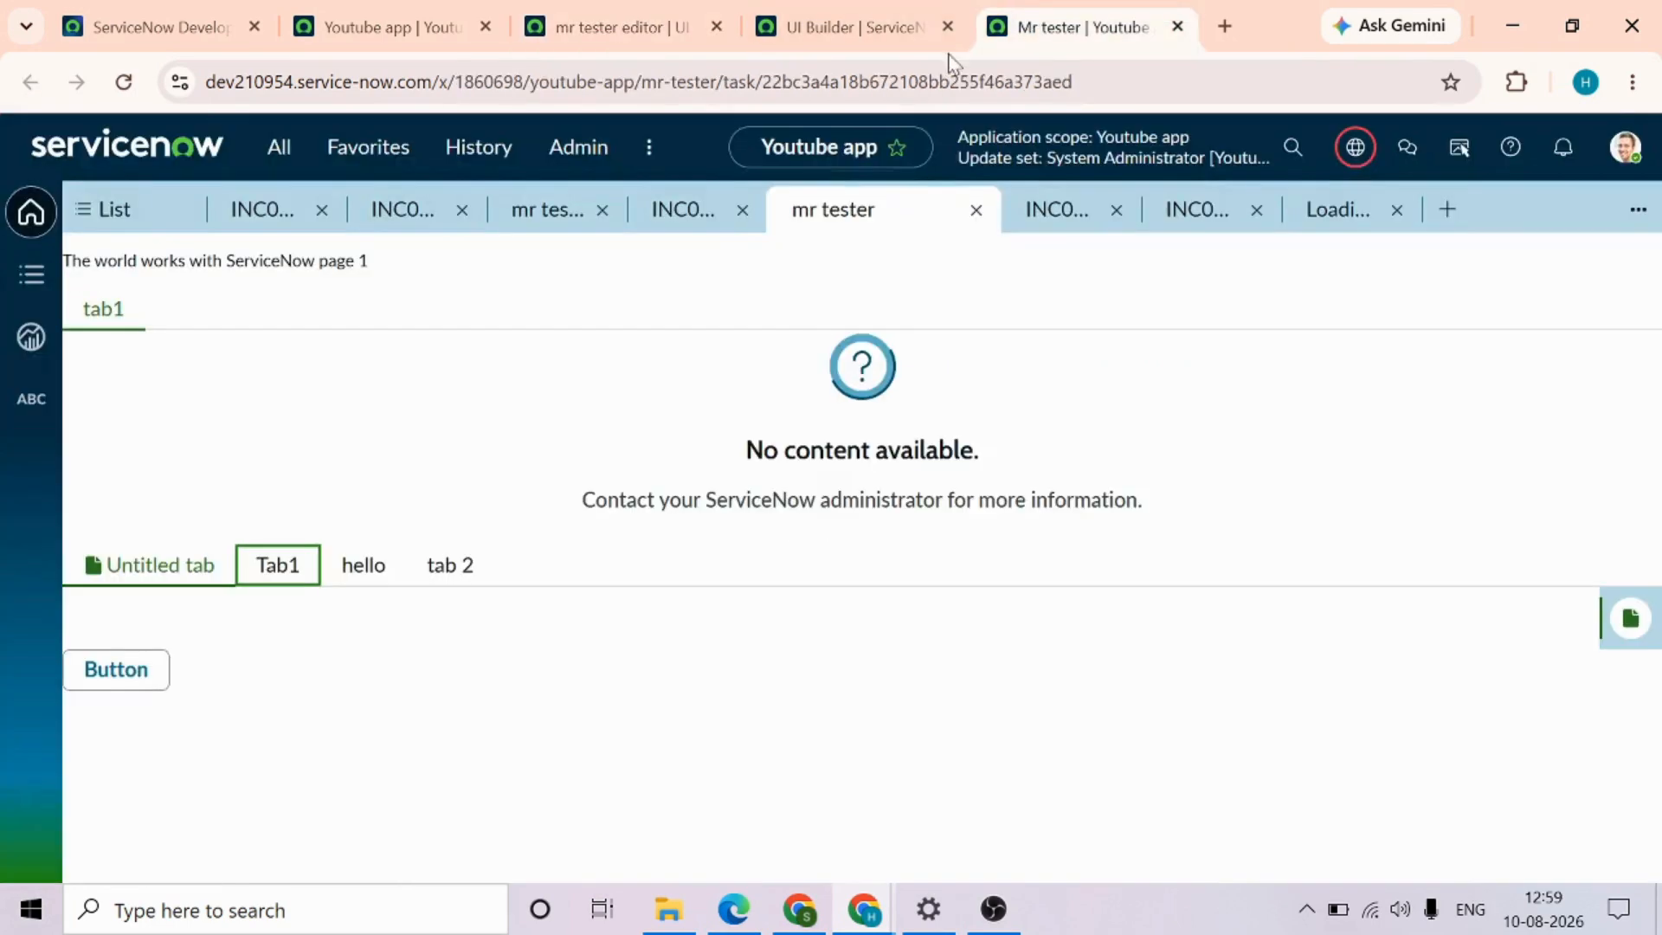